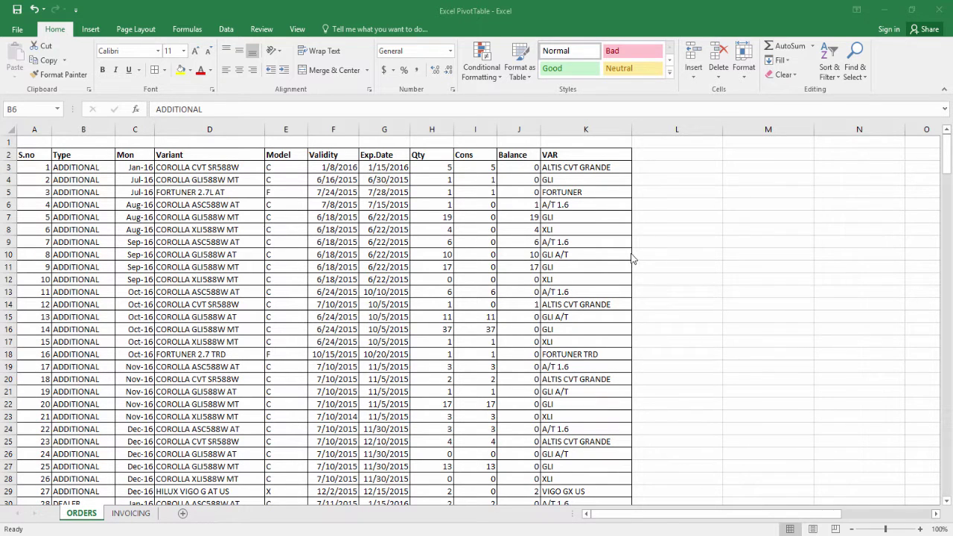
Step: Scroll through the ORDERS order records and select a cell inside the data
scroll(159, 330, "down", 4)
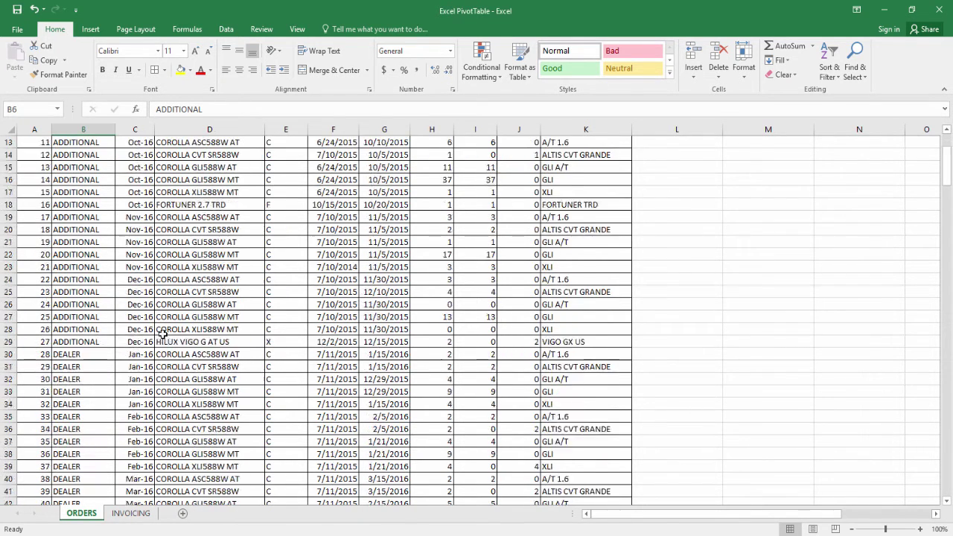
scroll(170, 420, "down", 2)
scroll(171, 420, "up", 6)
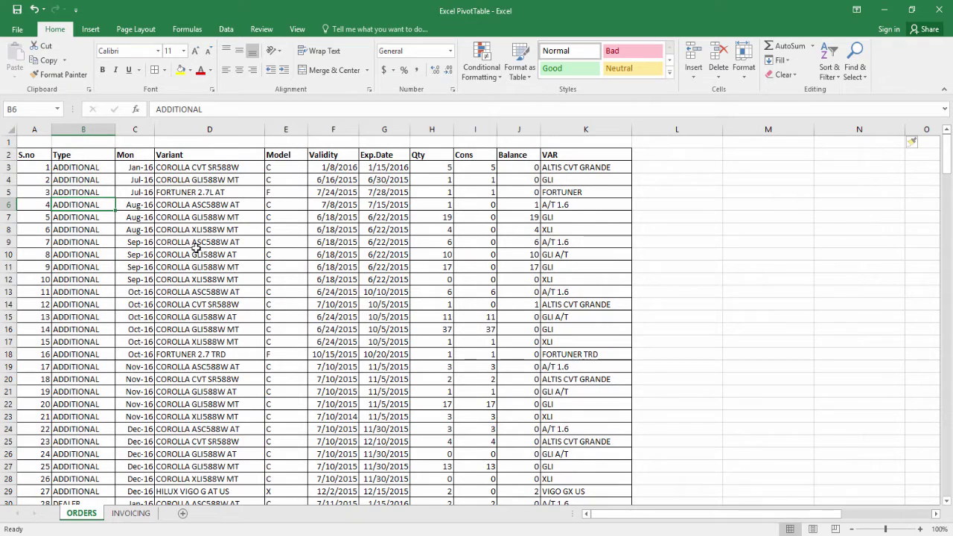
left_click(125, 191)
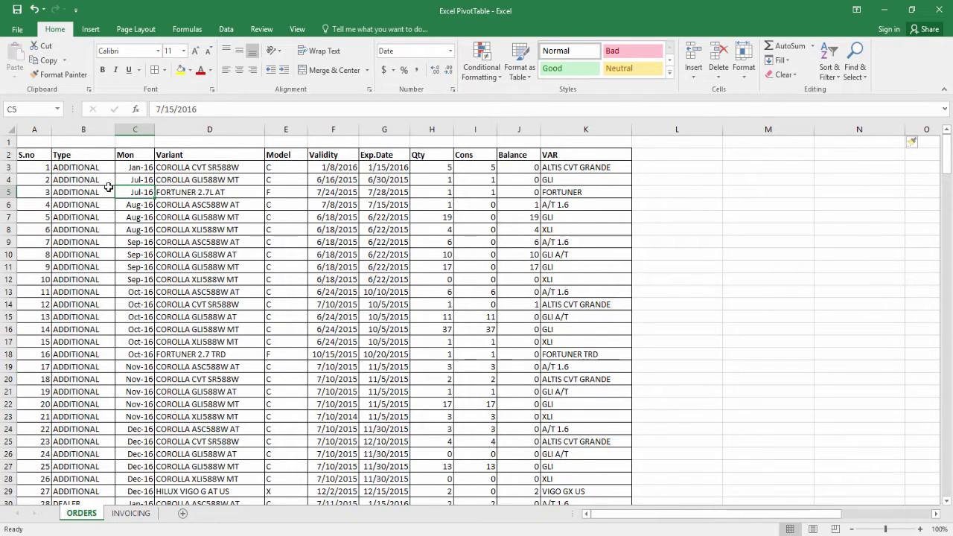
left_click(93, 180)
Step: Convert the order data range into an Excel table
left_click(90, 29)
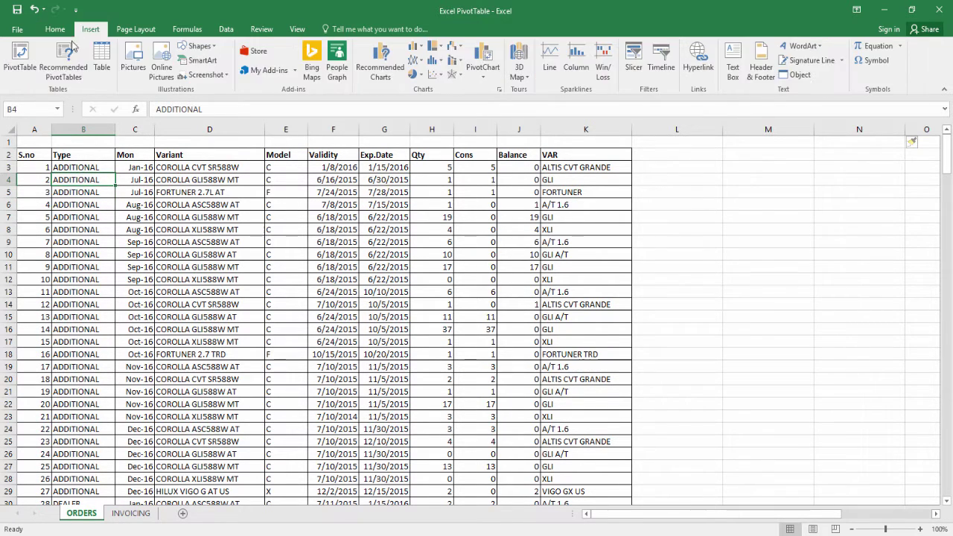
left_click(66, 192)
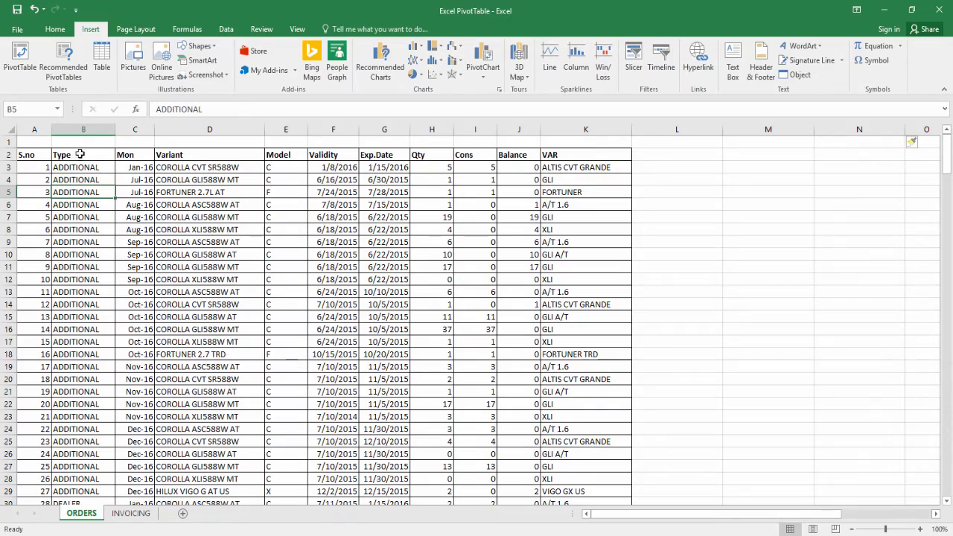
left_click(102, 68)
left_click(485, 231)
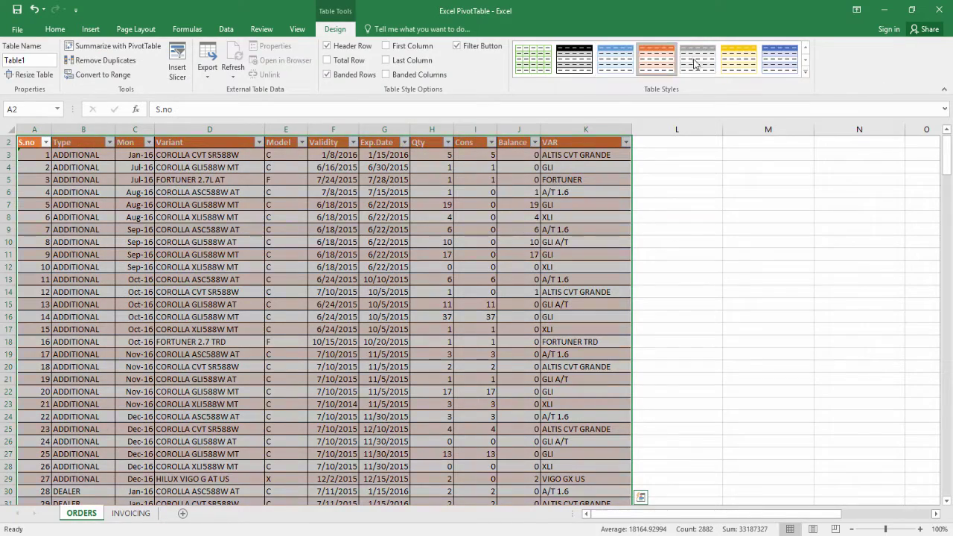
Step: Apply a blue table style and rename the table from Table1 to ORDERS
left_click(739, 59)
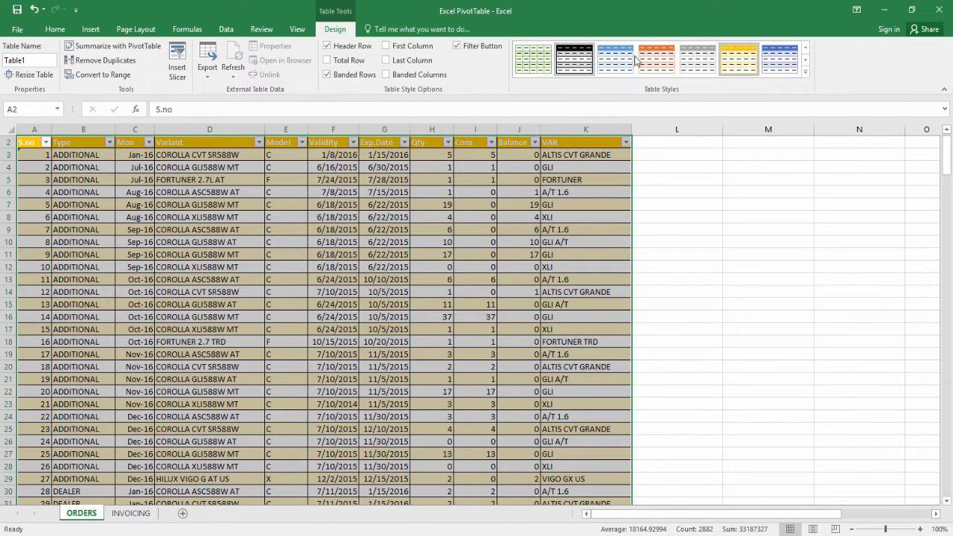
left_click(82, 229)
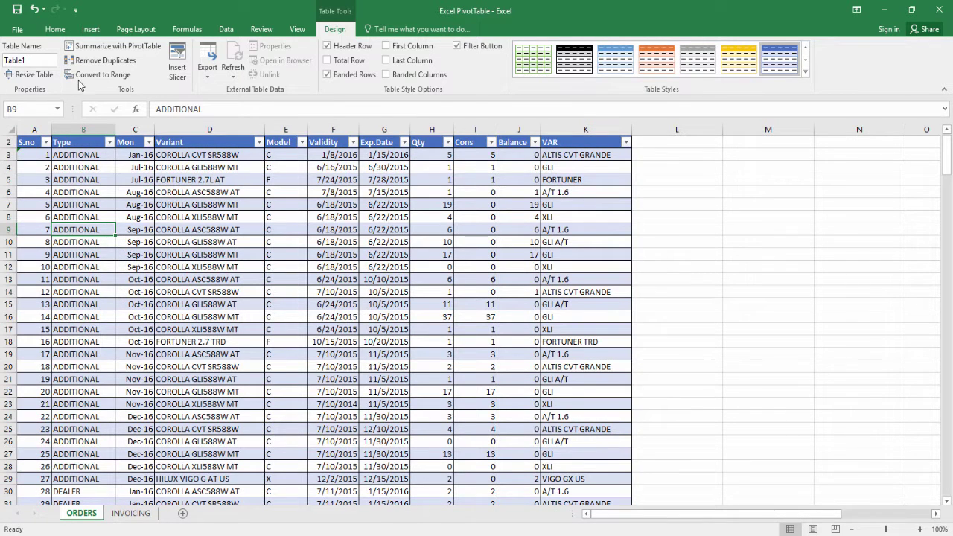
left_click(206, 266)
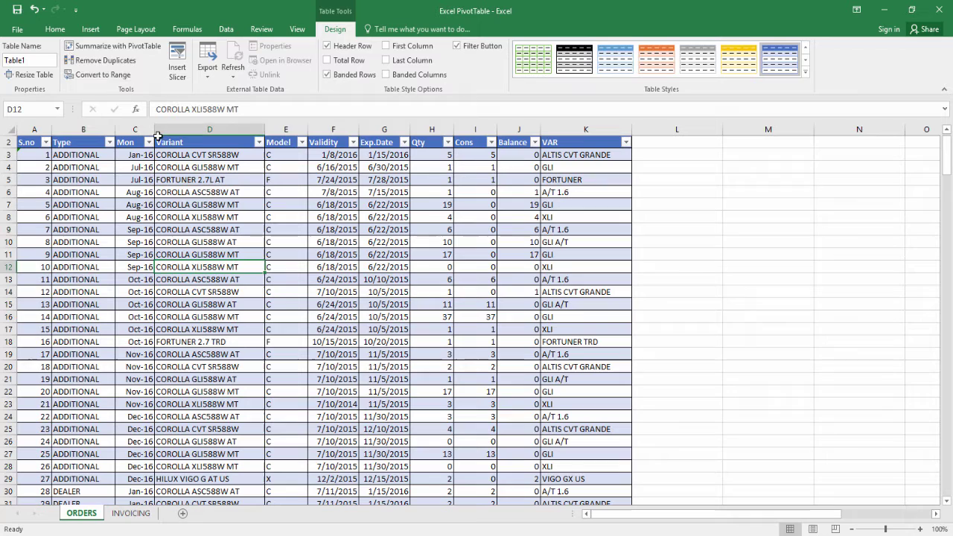
left_click(41, 60)
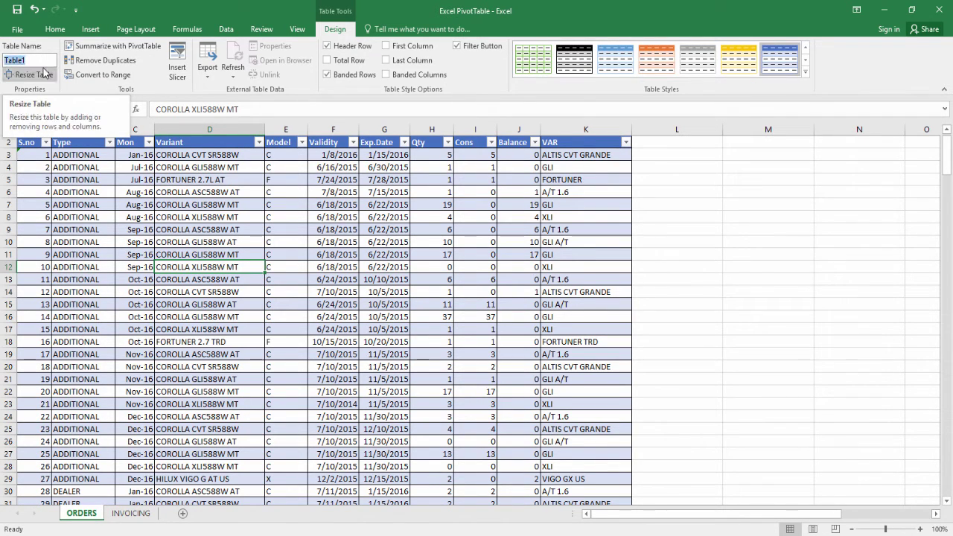
type("o")
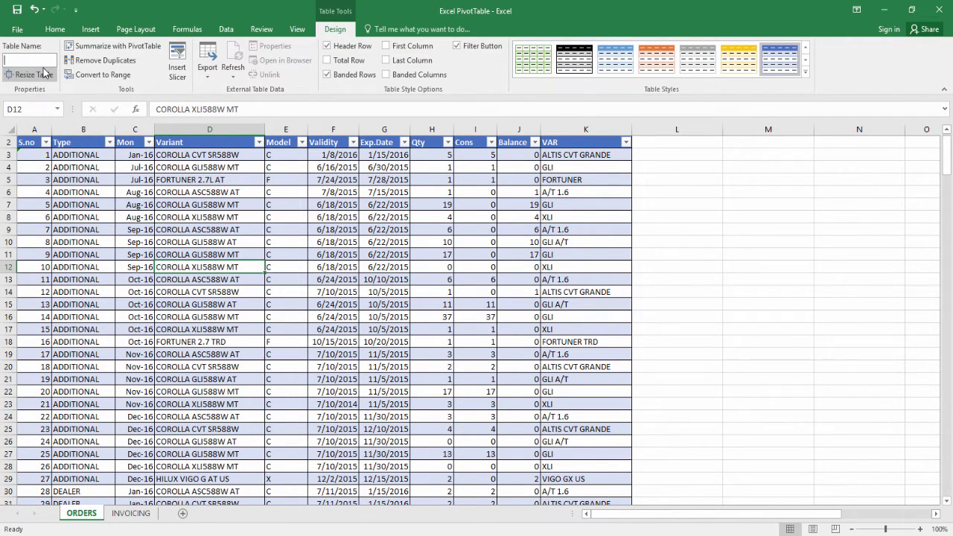
type("RDERS")
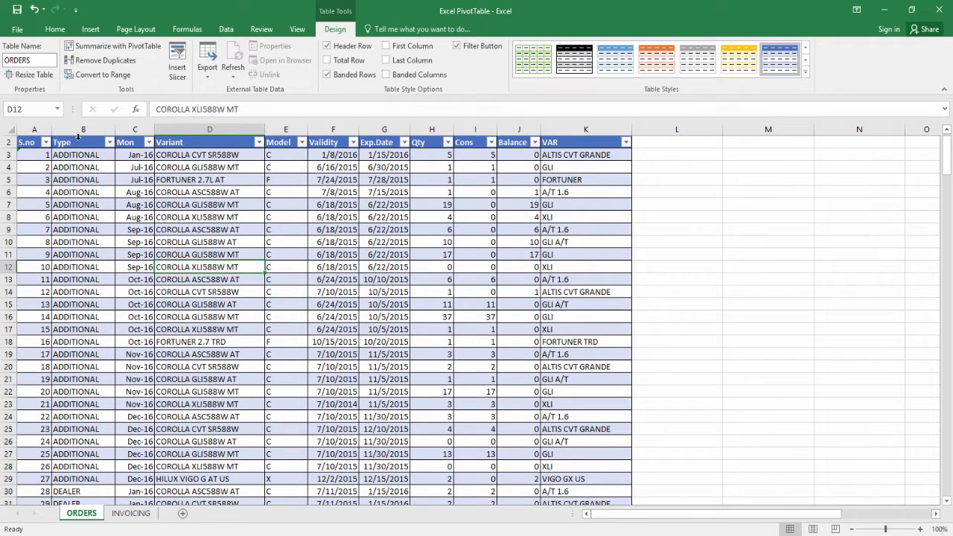
left_click(90, 207)
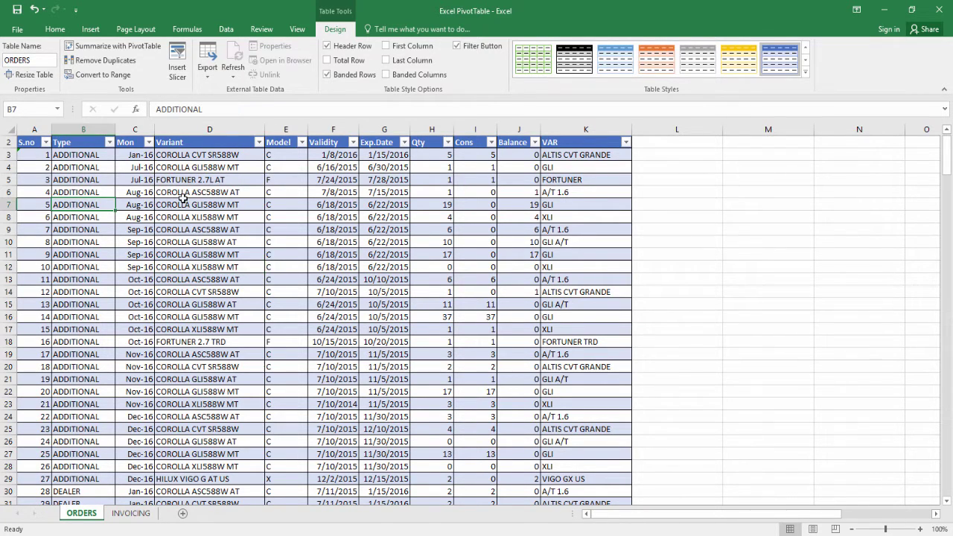
Step: Start a PivotTable from the ORDERS range, placing the report on a new worksheet
left_click(90, 29)
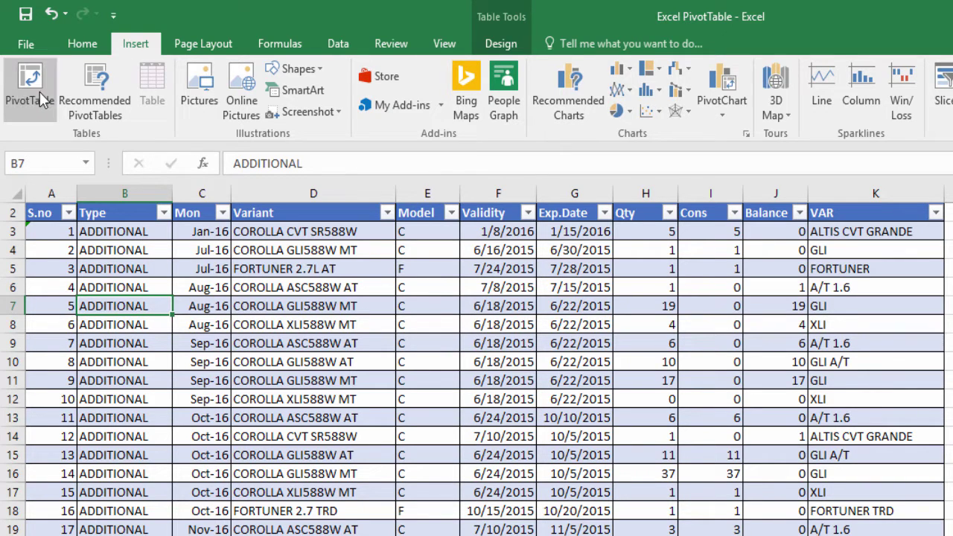
left_click(37, 86)
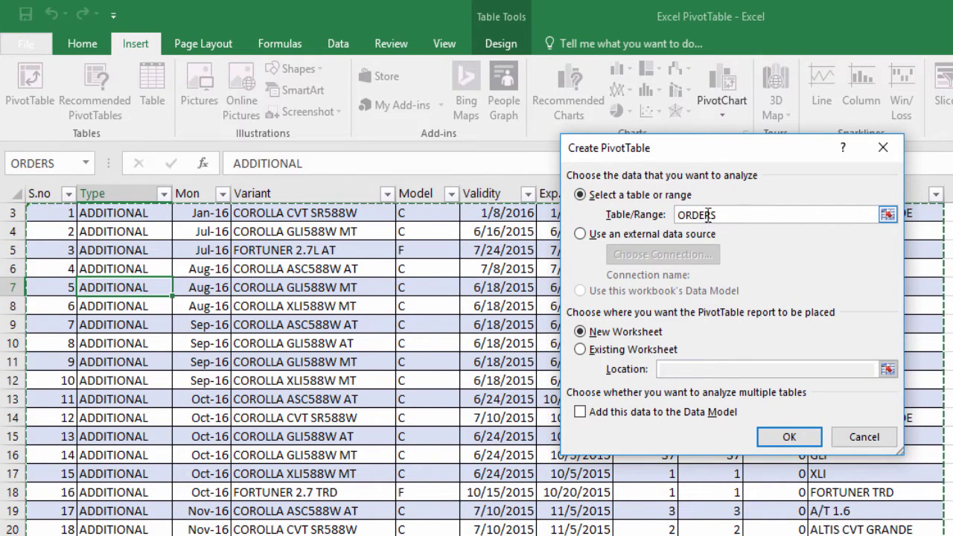
left_click_drag(740, 214, 675, 214)
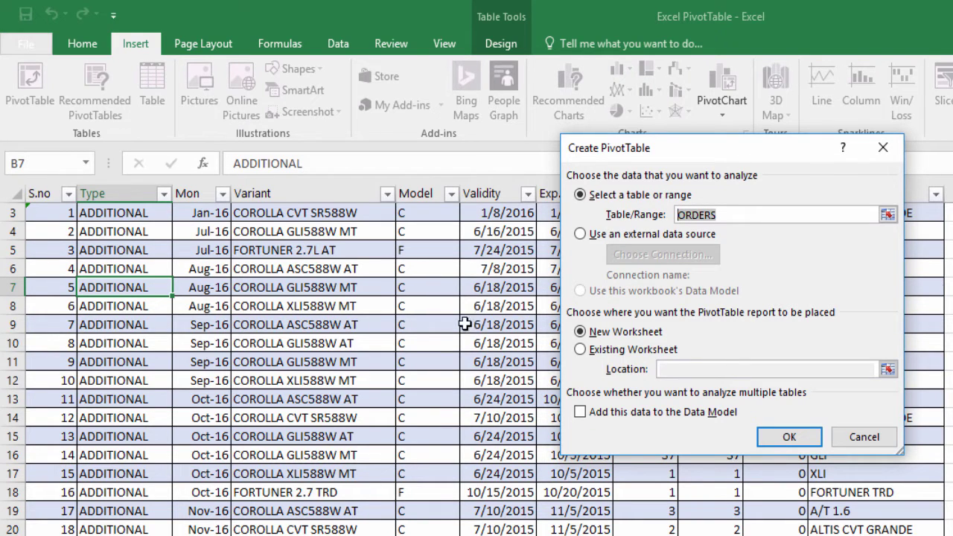
scroll(313, 414, "up", 1)
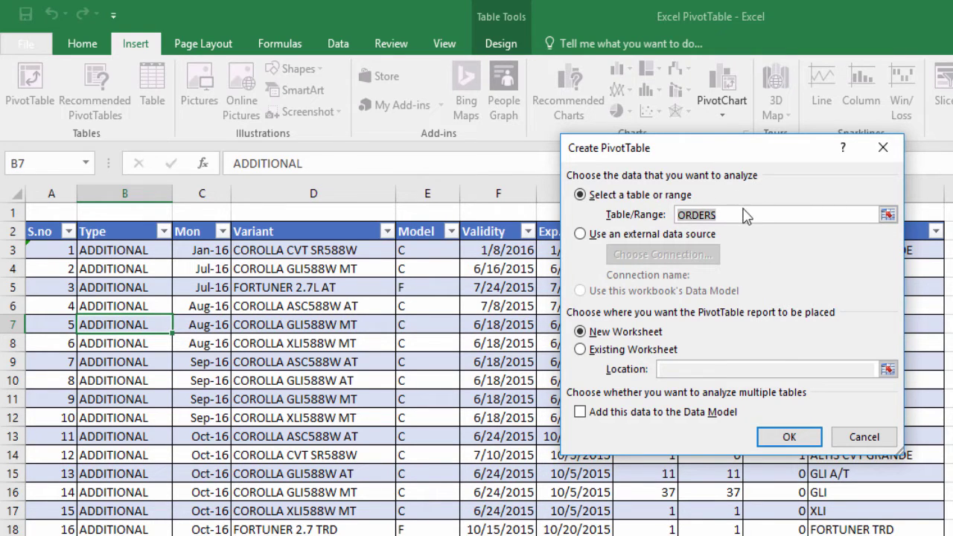
left_click(692, 233)
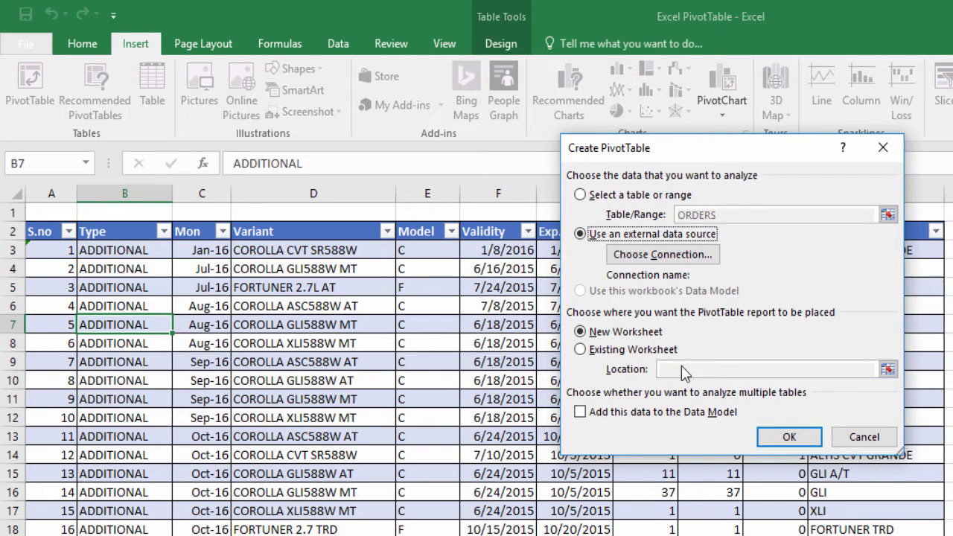
left_click(612, 333)
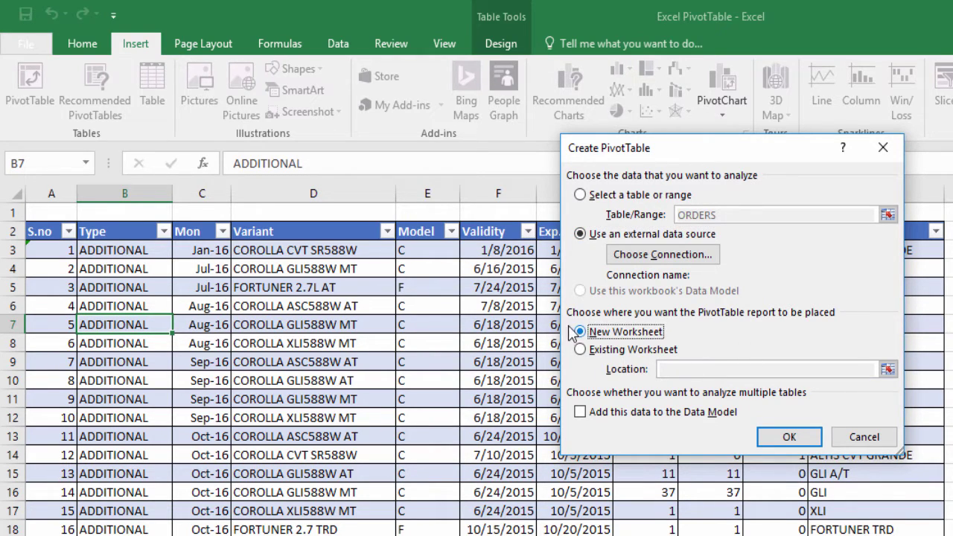
left_click(659, 349)
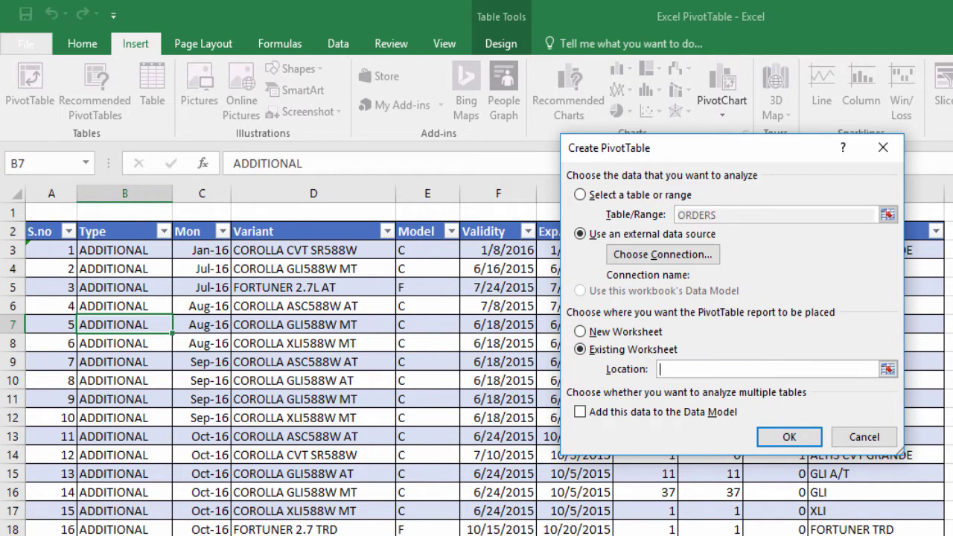
left_click(608, 333)
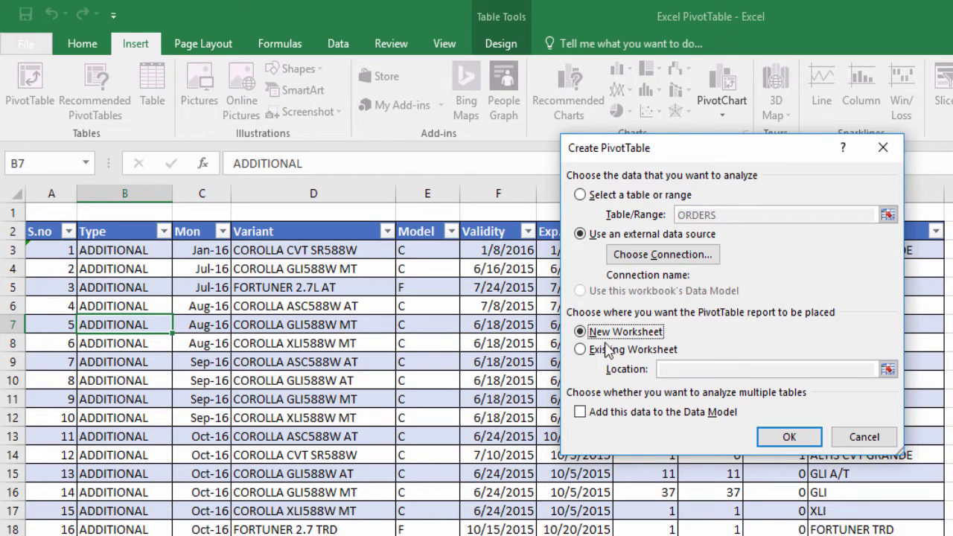
Step: Dismiss the invalid data source error and create the empty PivotTable on Sheet1
left_click(789, 436)
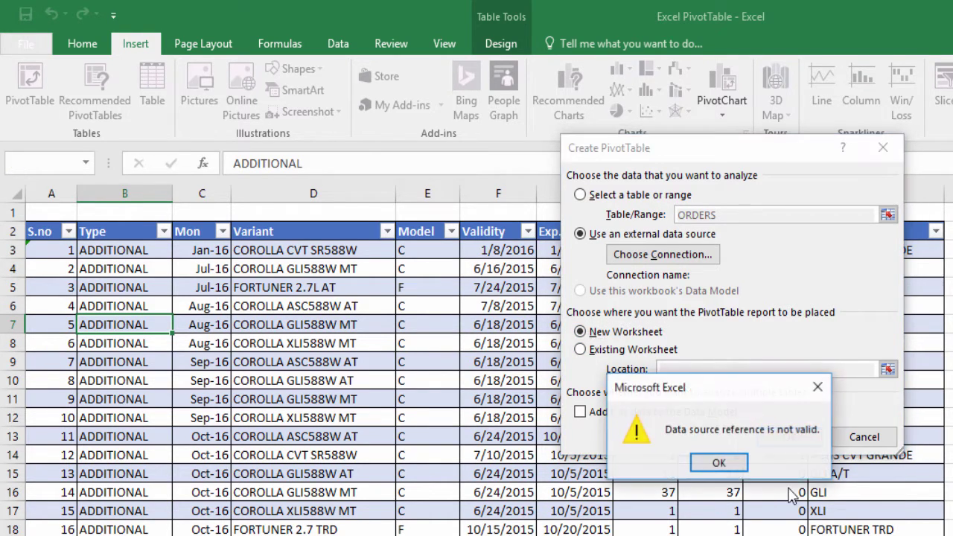
left_click(718, 463)
left_click(580, 181)
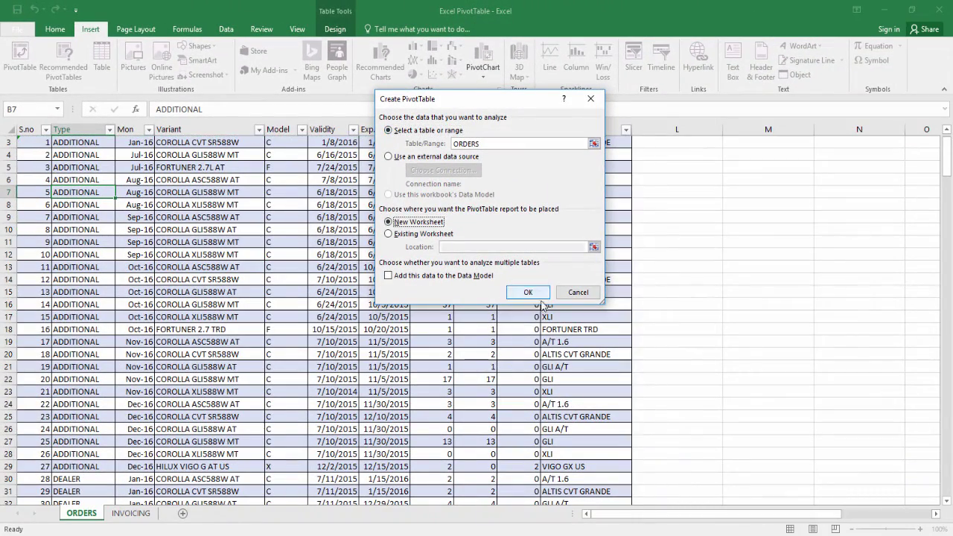
key("Escape")
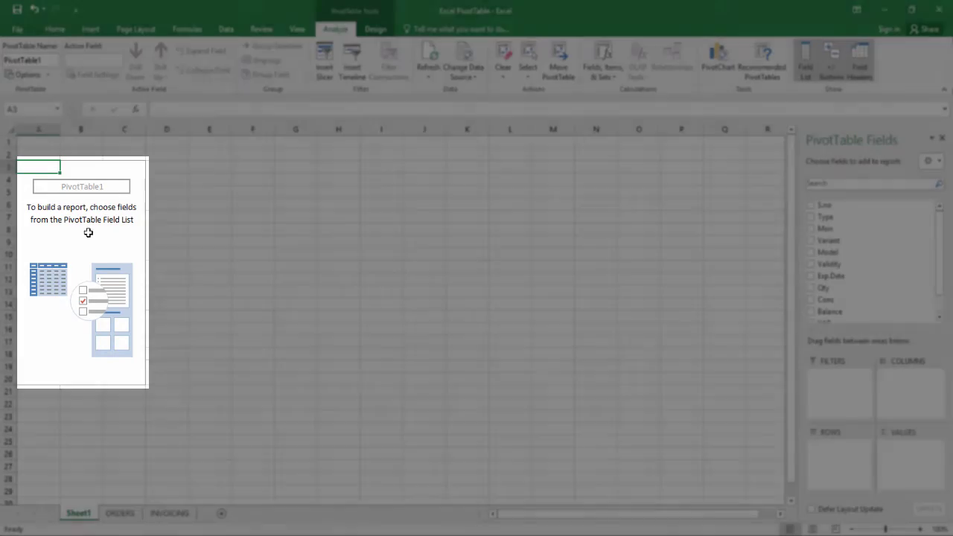
left_click(92, 254)
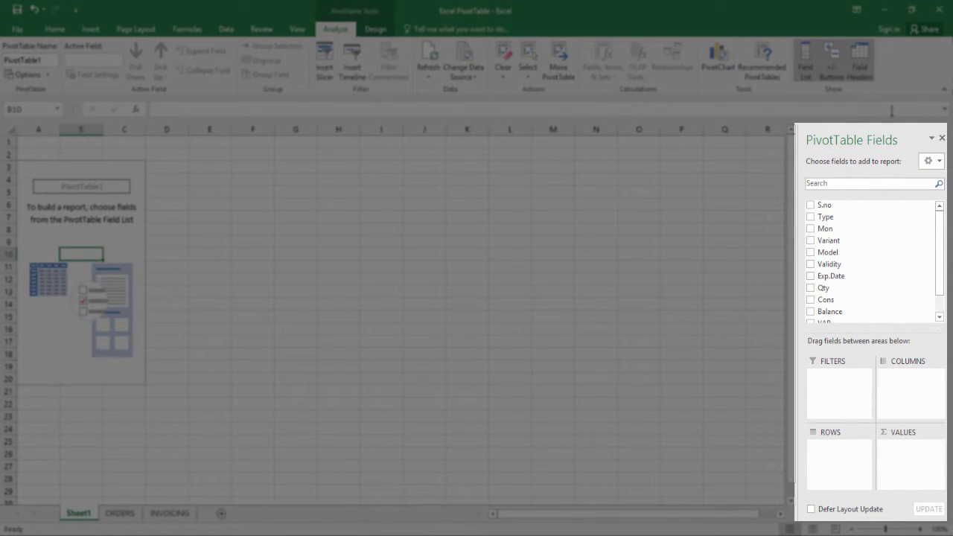
mouse_move(942, 215)
left_mouse_down()
mouse_move(942, 261)
mouse_move(930, 202)
left_mouse_up()
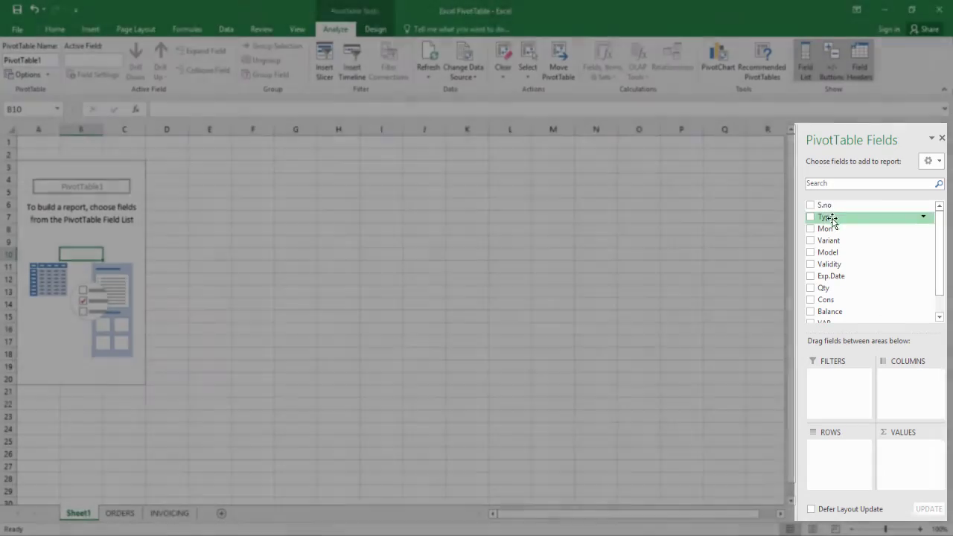
left_click(120, 513)
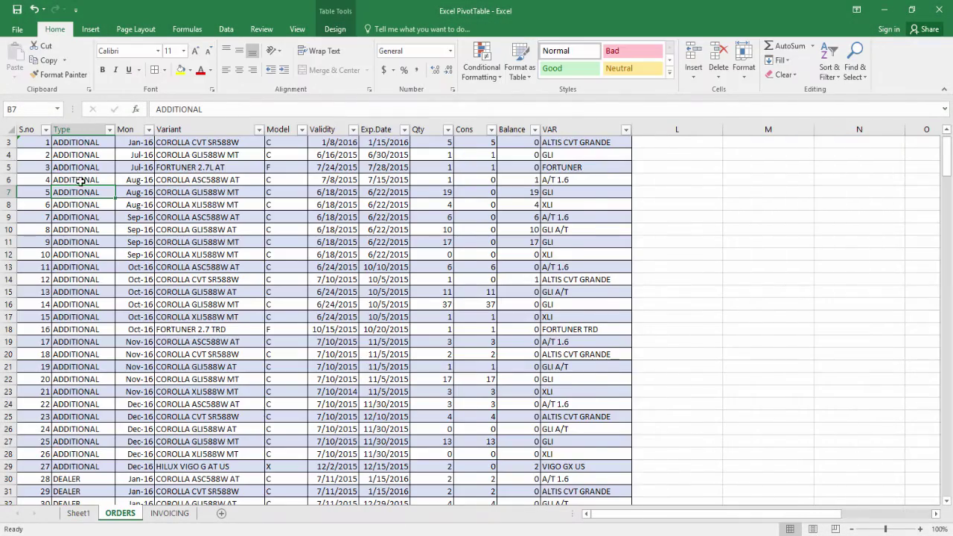
scroll(79, 180, "up", 1)
left_click_drag(27, 155, 583, 154)
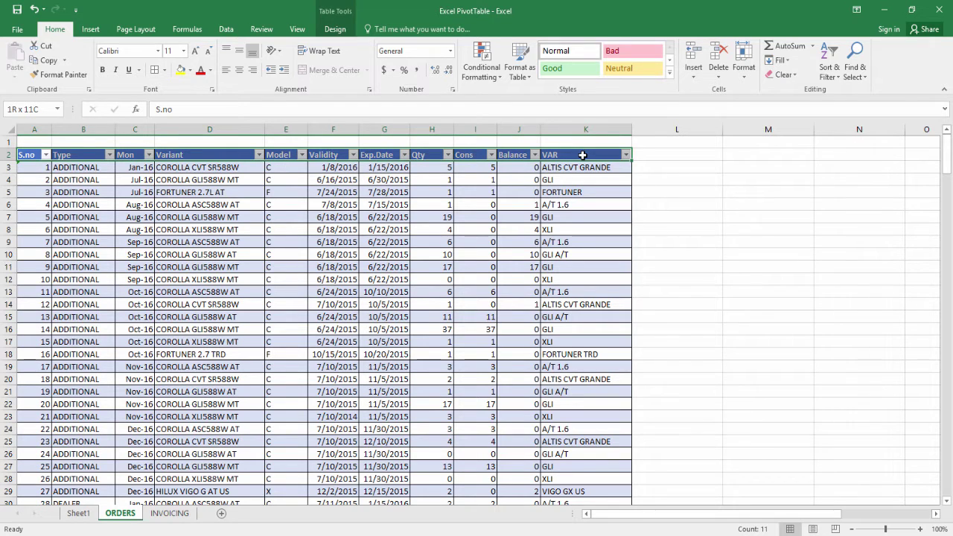
left_click(80, 514)
left_click(63, 231)
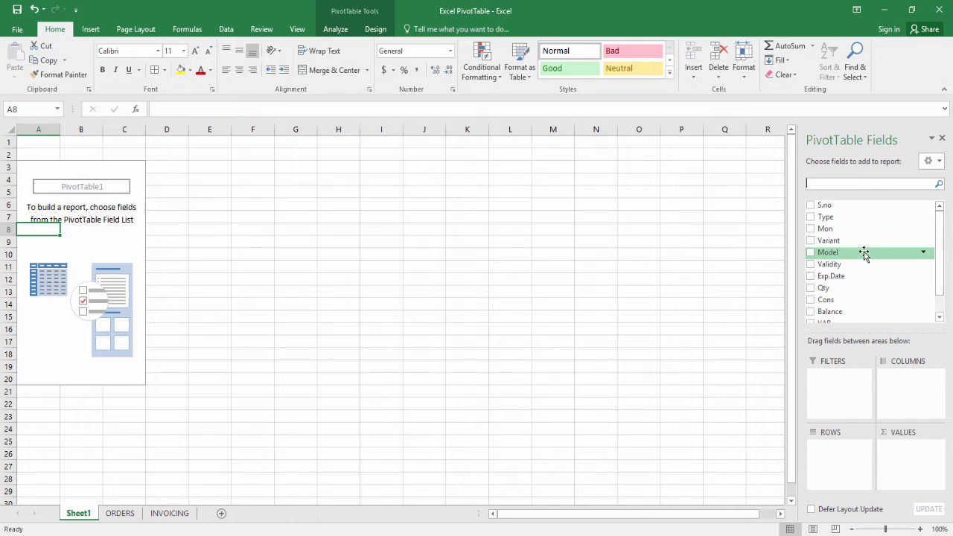
Step: Add Type as the PivotTable's report filter and compare its items with the ORDERS Type column
left_click_drag(840, 216, 847, 399)
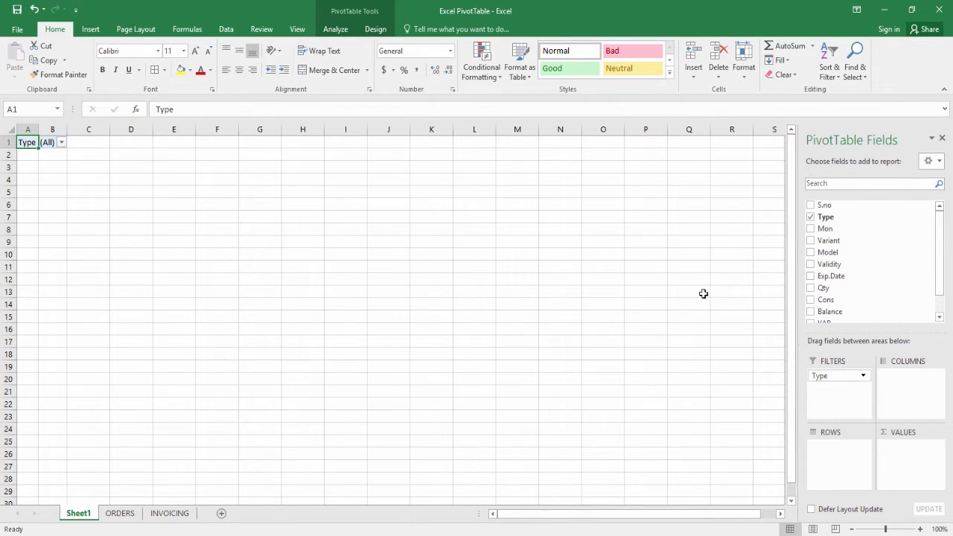
left_click(62, 142)
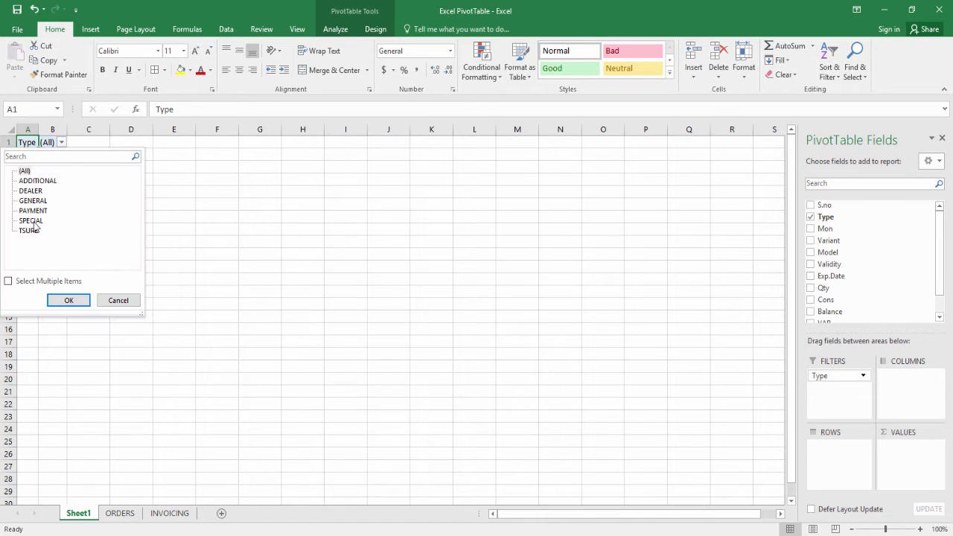
key("Escape")
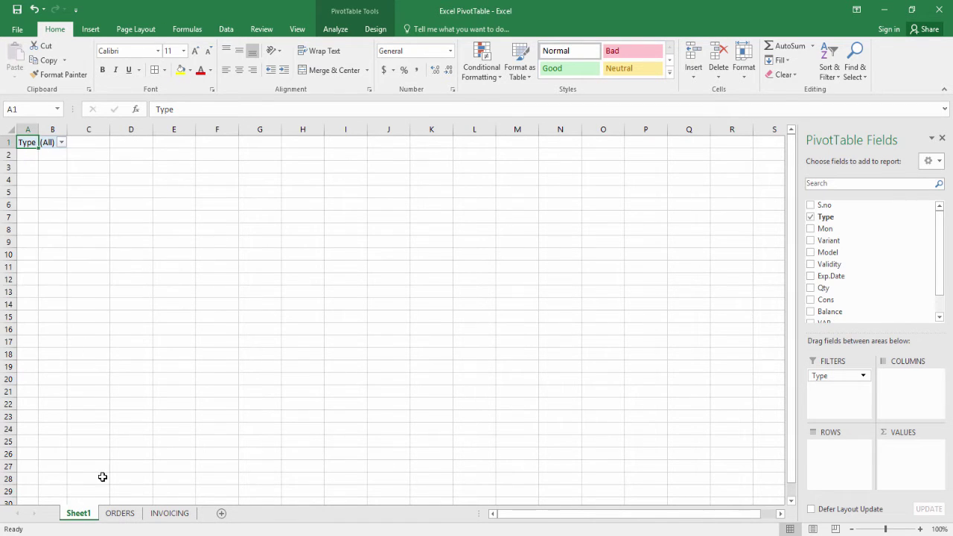
left_click(117, 512)
left_click(83, 180)
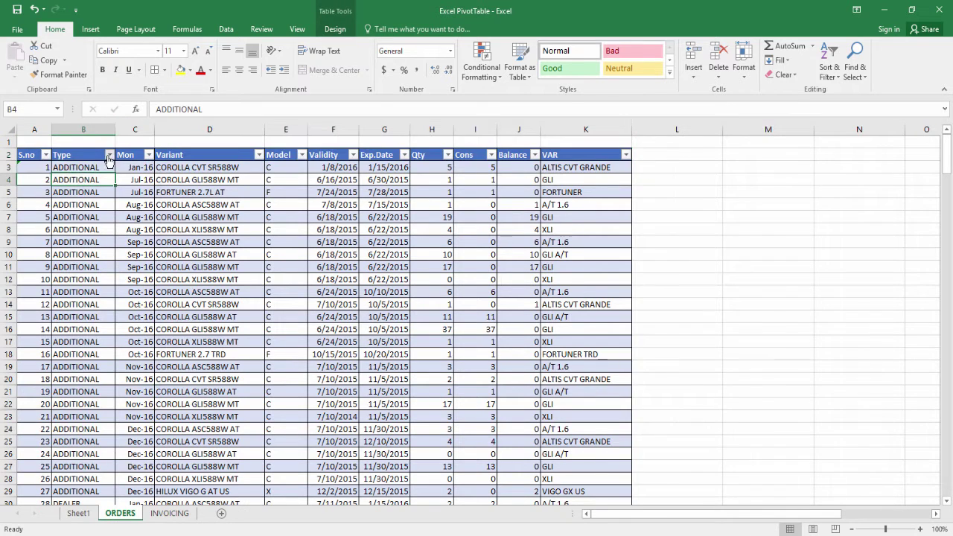
left_click(109, 154)
key("Escape")
key("ctrl+Page_Up")
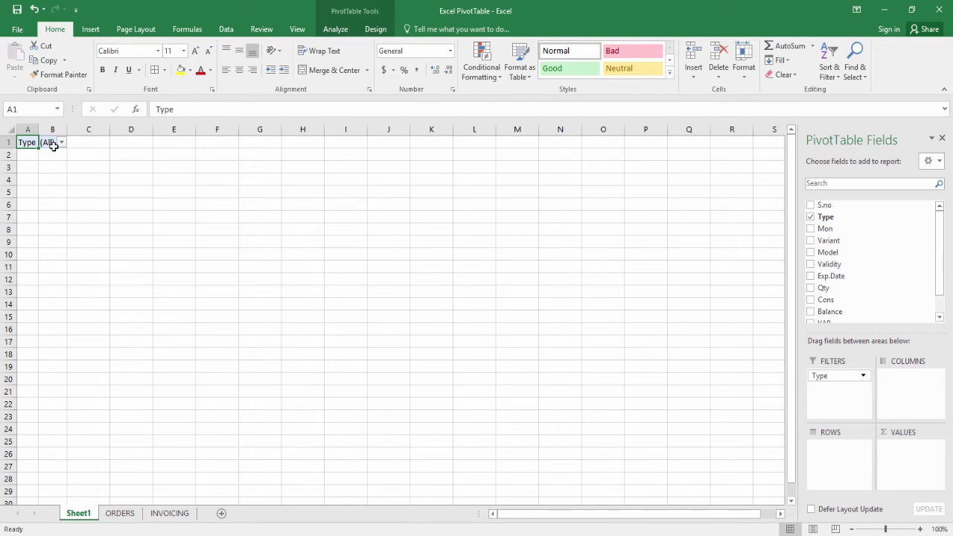
Step: Back on Sheet1, put Mon in COLUMNS so Jan–Dec run across the top
left_click(62, 142)
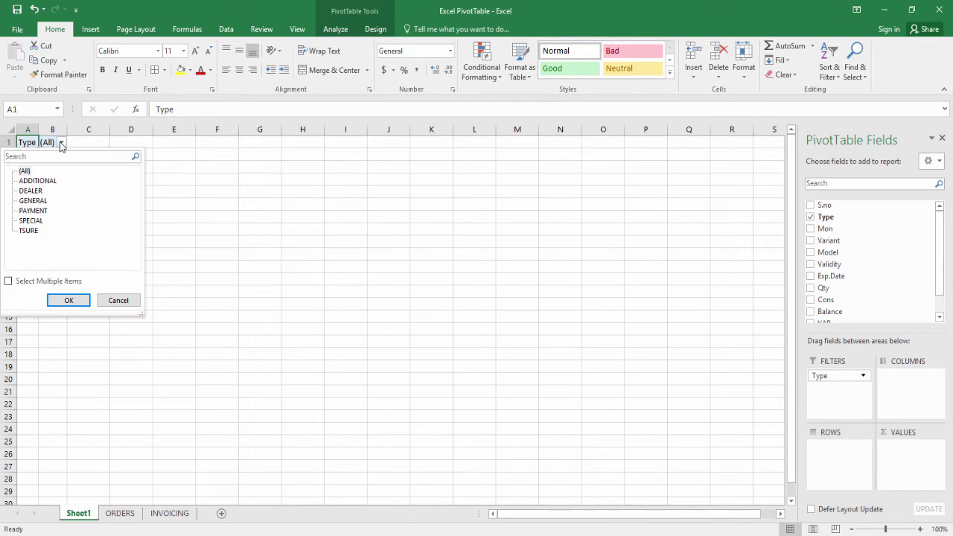
left_click(899, 402)
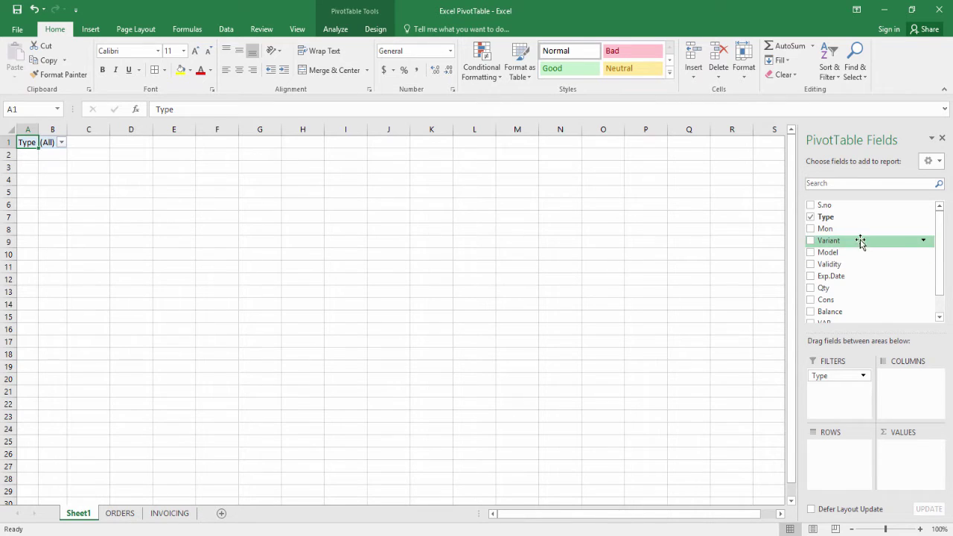
left_click_drag(860, 242, 899, 389)
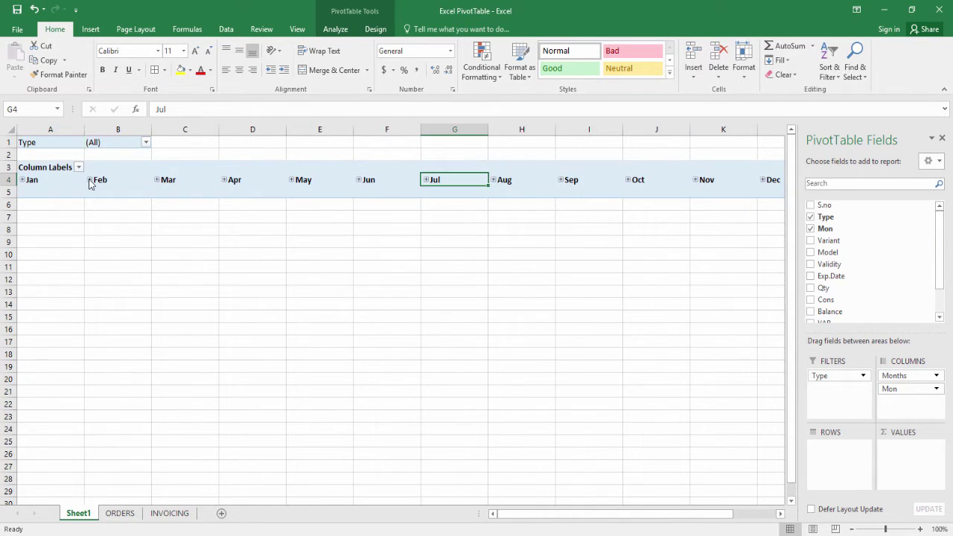
Step: Put VAR in ROWS and Qty in VALUES, giving Sum of Qty per month totalling 2050
left_click(185, 191)
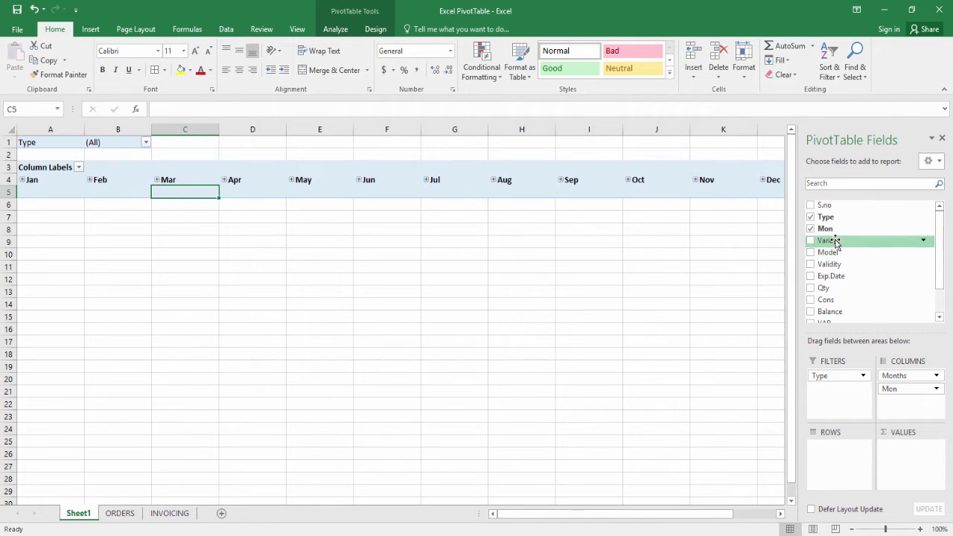
scroll(837, 298, "down", 2)
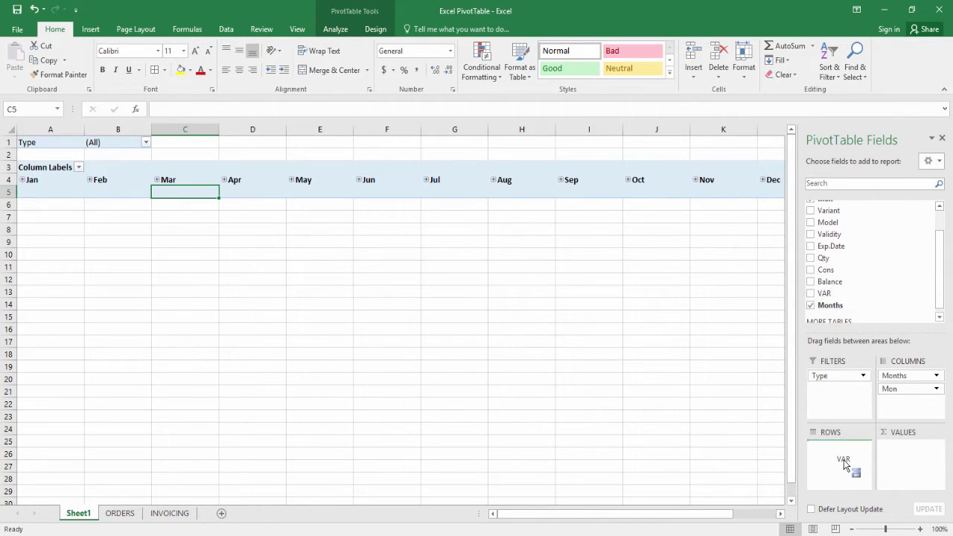
left_click_drag(834, 295, 848, 460)
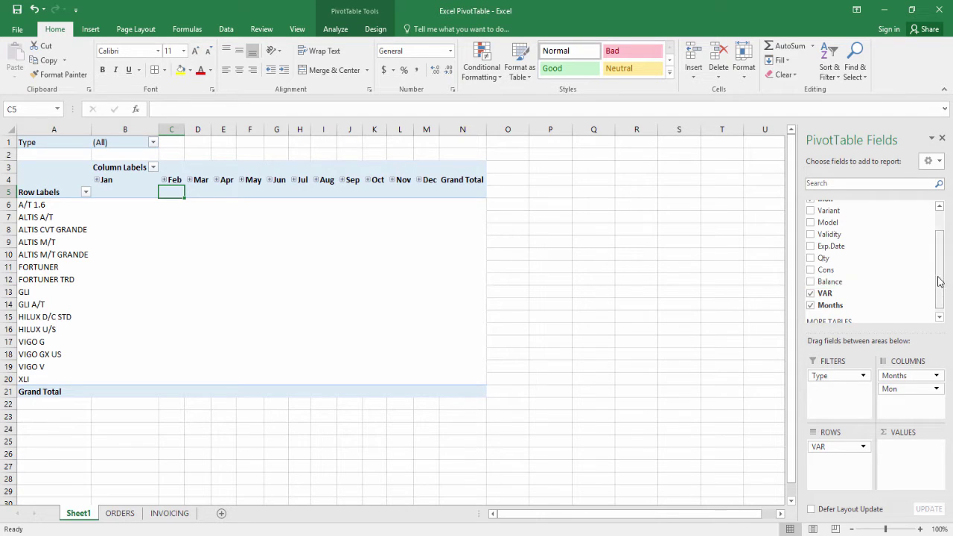
mouse_move(823, 258)
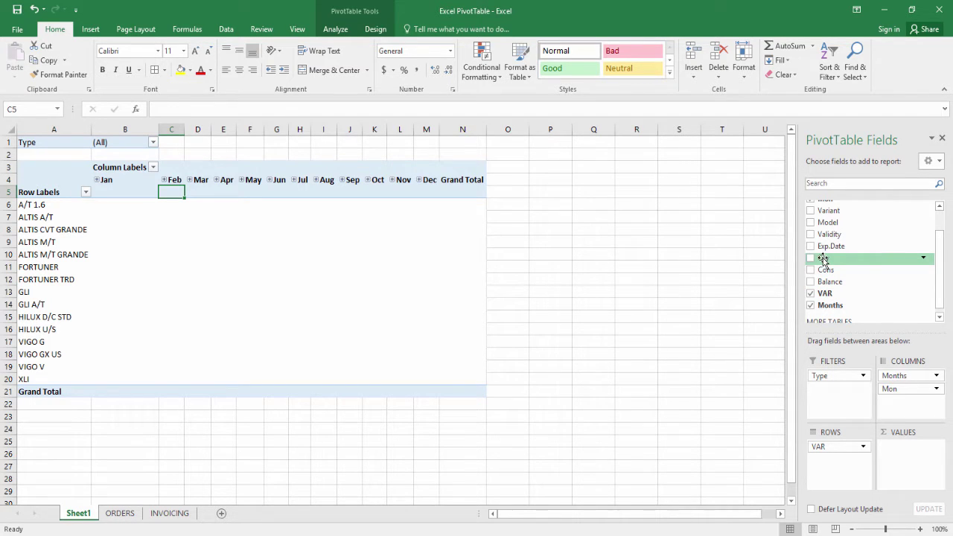
left_click_drag(823, 258, 910, 467)
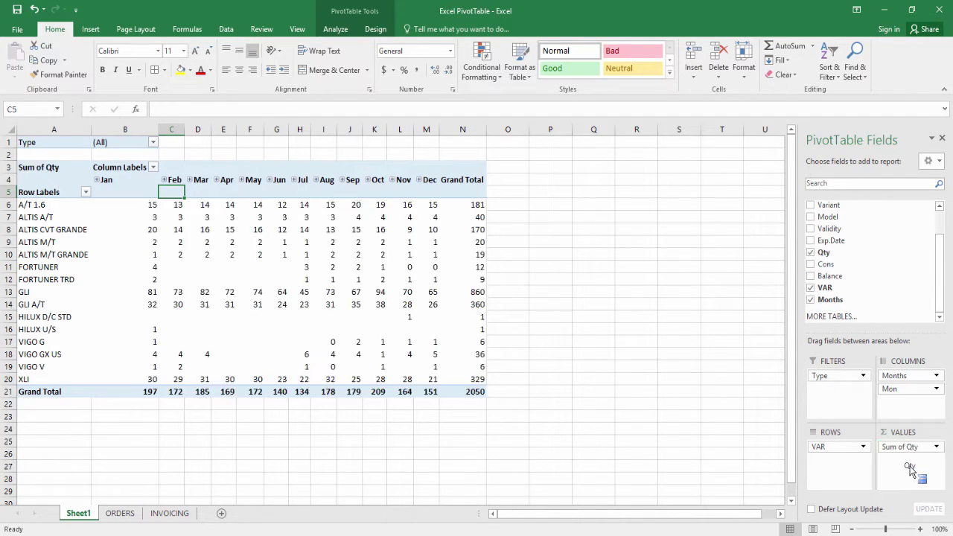
left_click(462, 392)
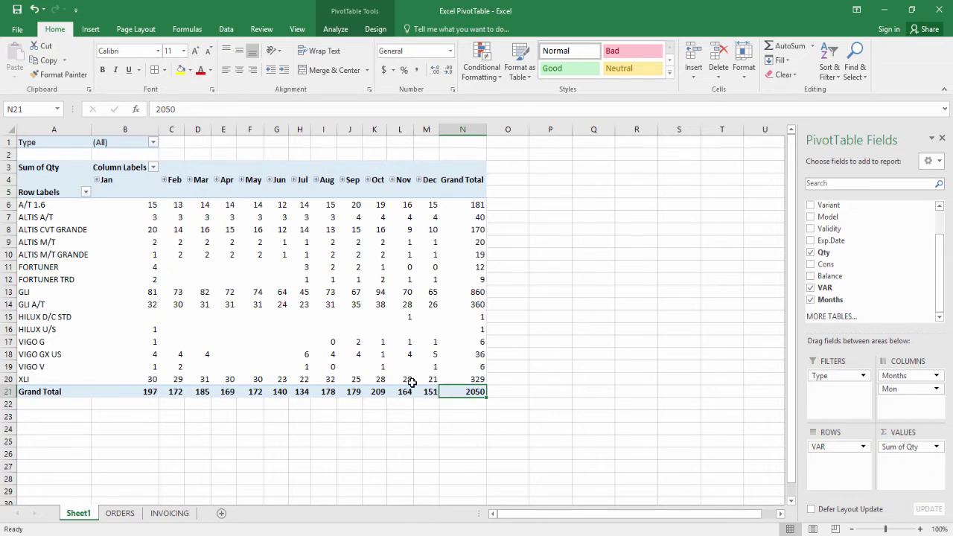
Step: On the ORDERS sheet, jump to the last row and select the Qty column to read its sum
left_click(123, 513)
left_click(392, 217)
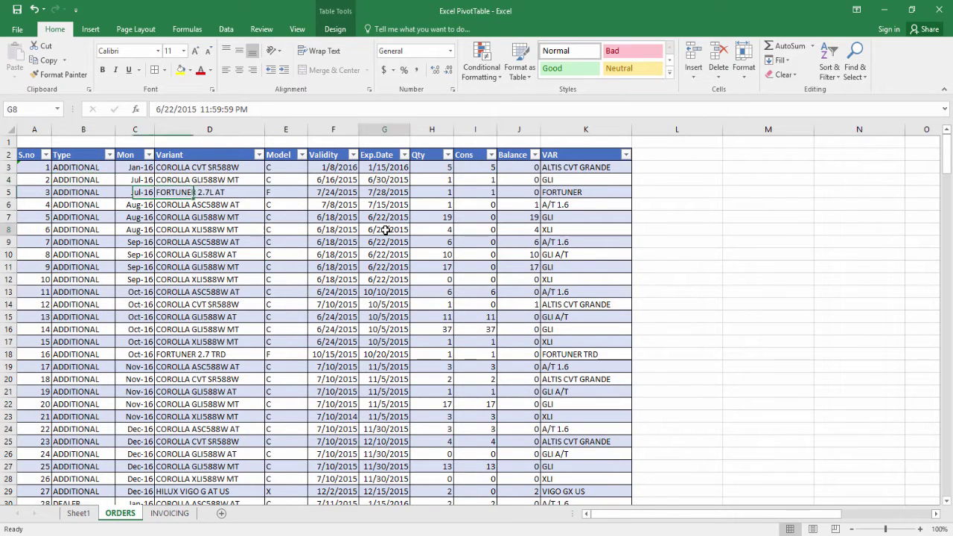
left_click(386, 230)
key("ctrl+Down")
scroll(568, 362, "down", 1)
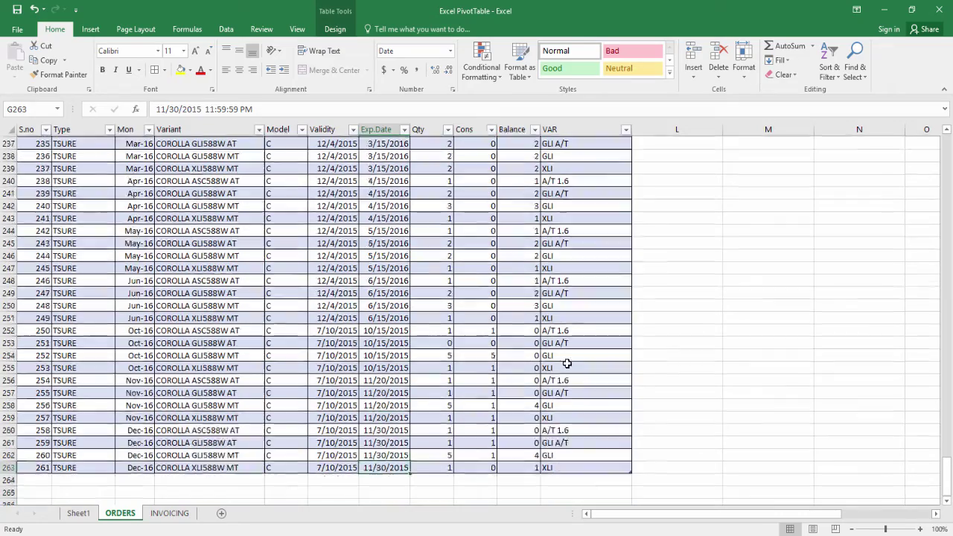
scroll(476, 390, "down", 1)
left_click(428, 130)
key("ctrl+shift+Down")
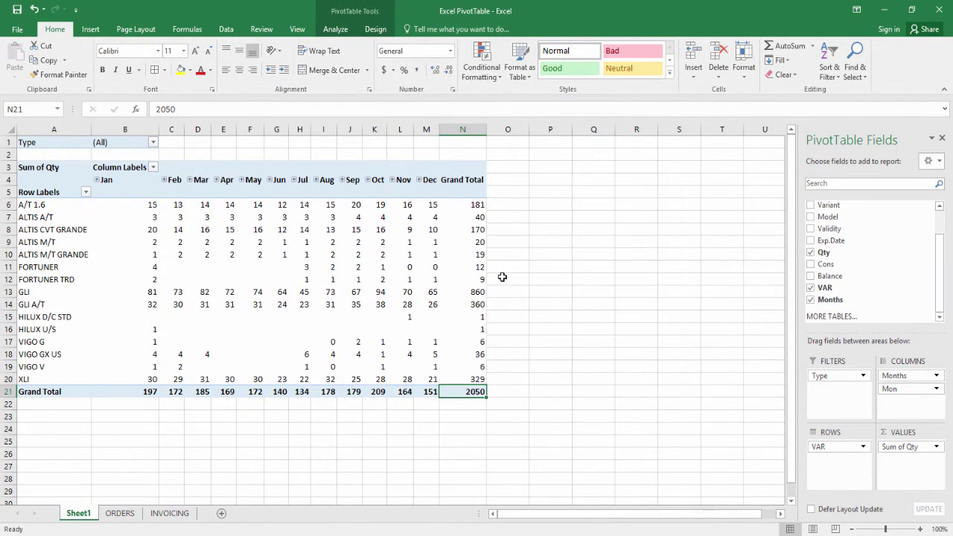
Step: Inspect the pivot's A/T 1.6 row, Jan and Feb columns, and ALTIS GRANDE monthly values
left_click(23, 203)
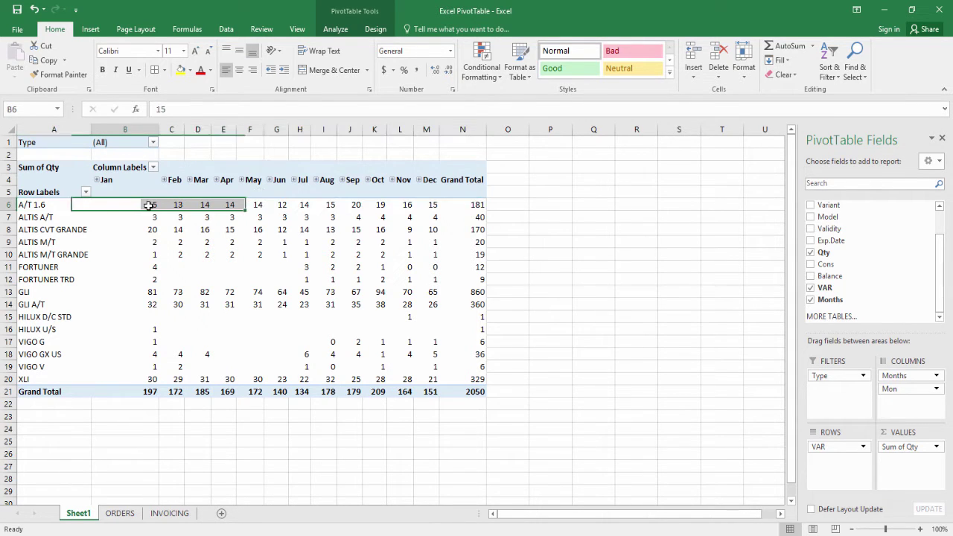
left_click(126, 174)
left_click(143, 228)
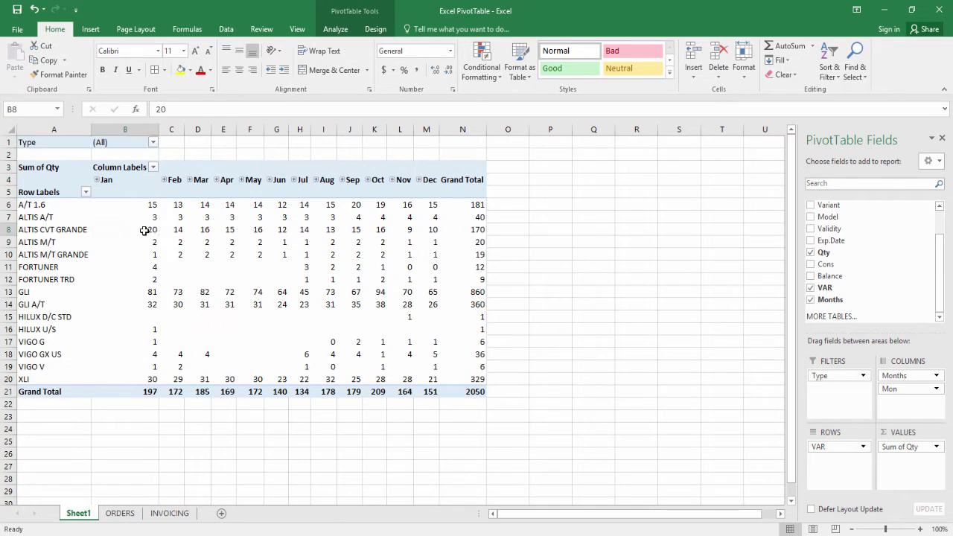
left_click(20, 204)
left_click(181, 171)
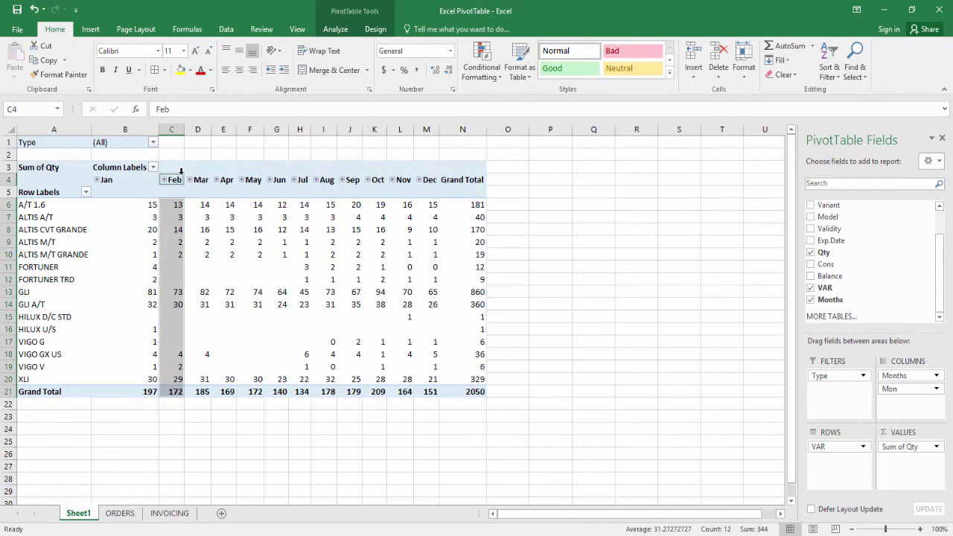
left_click(337, 254)
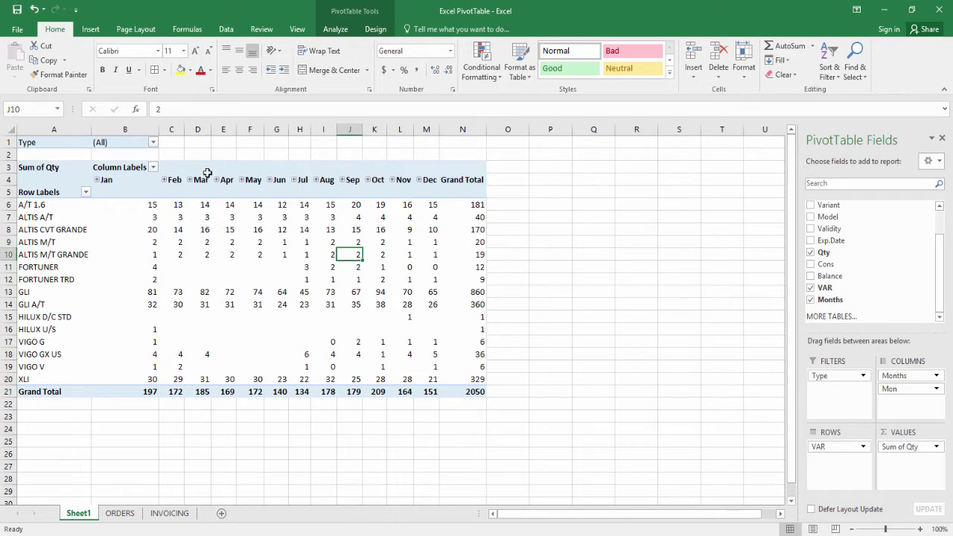
Step: Filter the PivotTable's Type to ADDITIONAL and review the filtered VAR rows
left_click(863, 375)
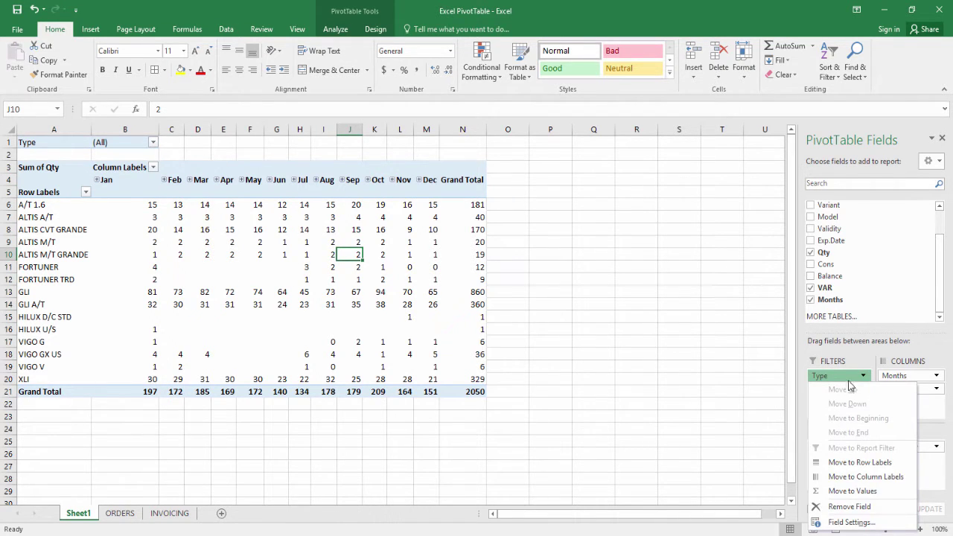
left_click(847, 381)
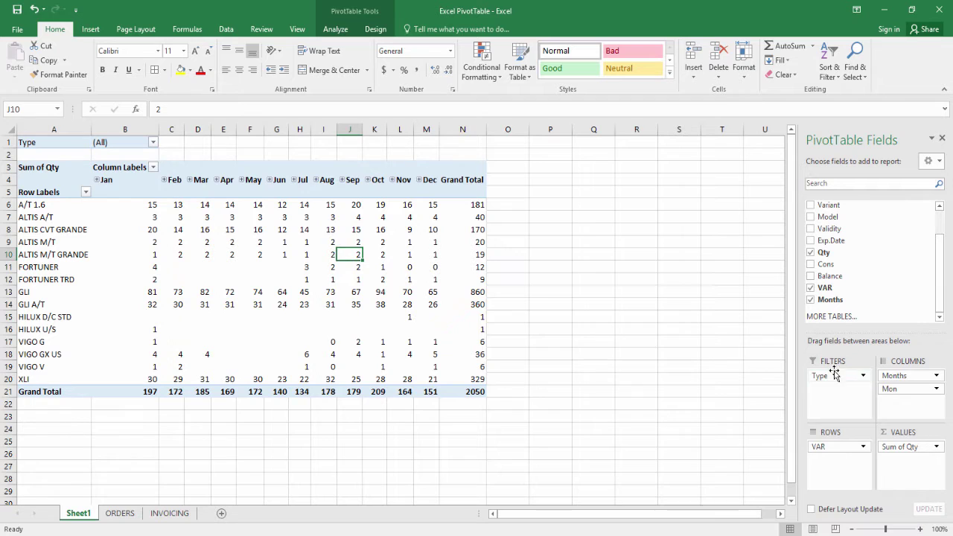
left_click(153, 142)
left_click(37, 171)
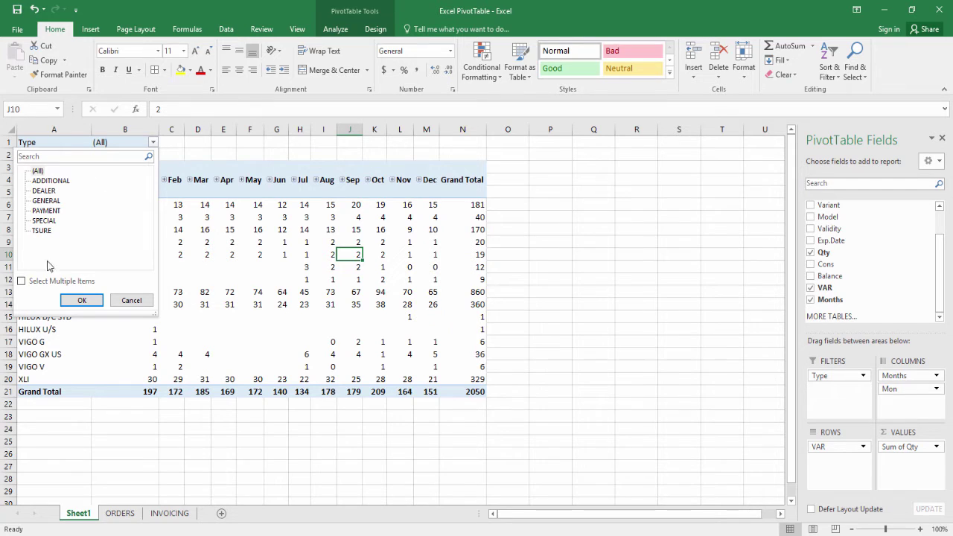
left_click(49, 181)
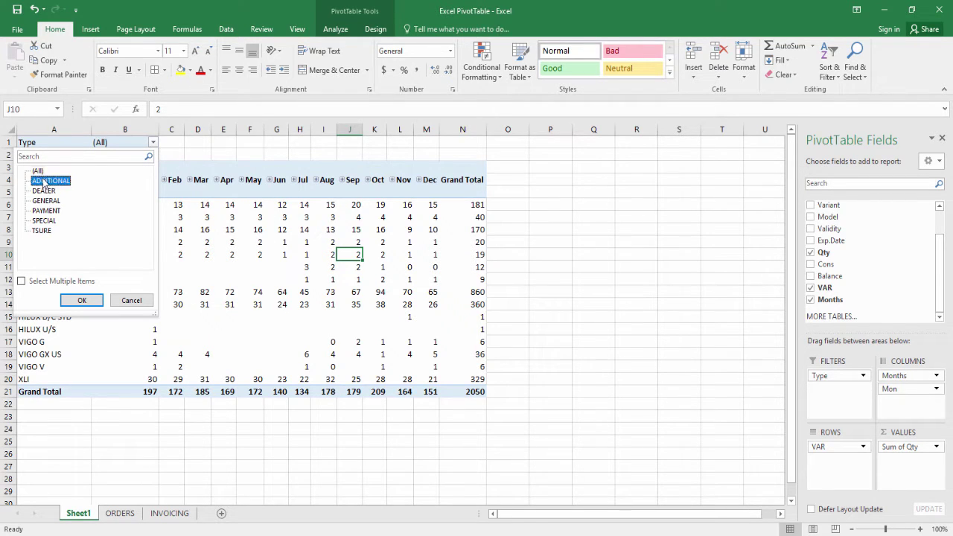
left_click(82, 300)
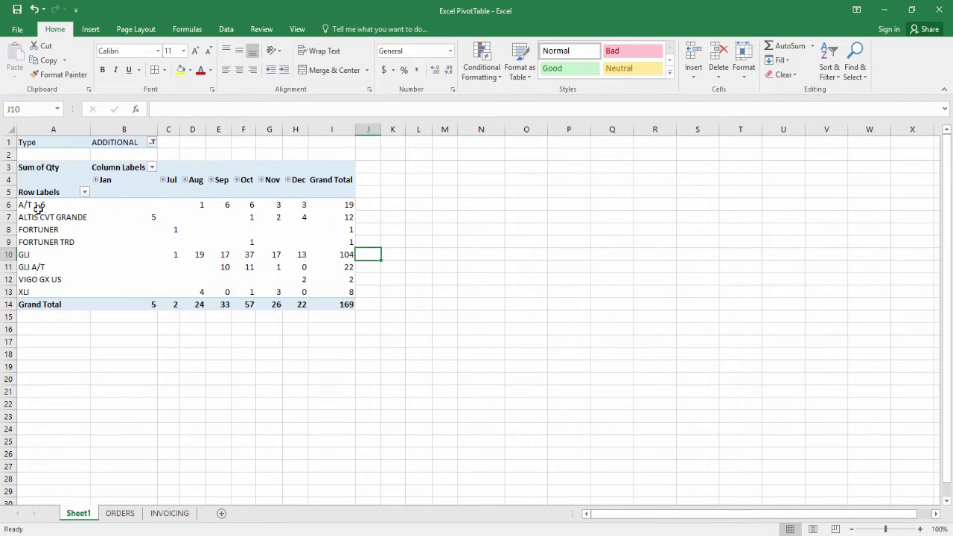
left_click_drag(27, 204, 30, 292)
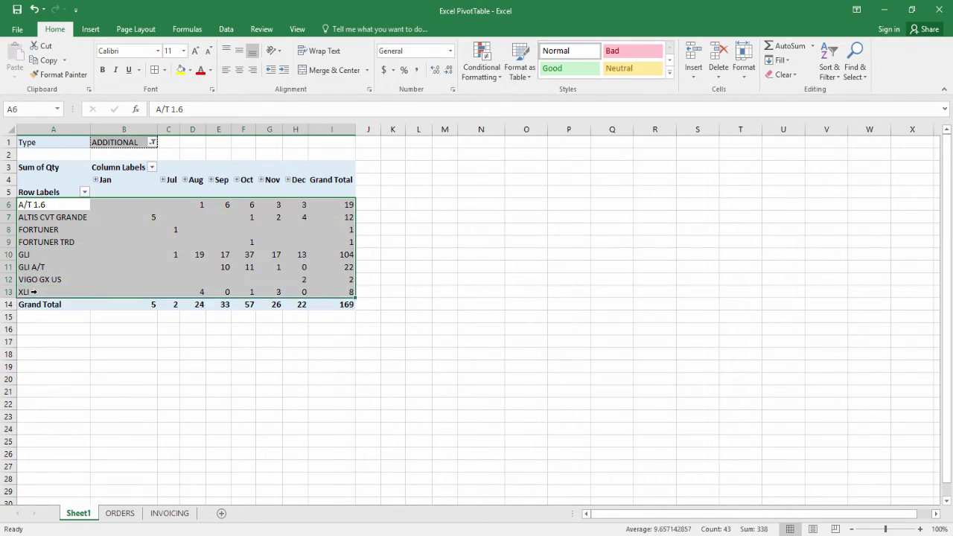
left_click(60, 204)
Step: Filter Type to GENERAL, review its rows, then set the Type filter back to (All)
left_click(152, 143)
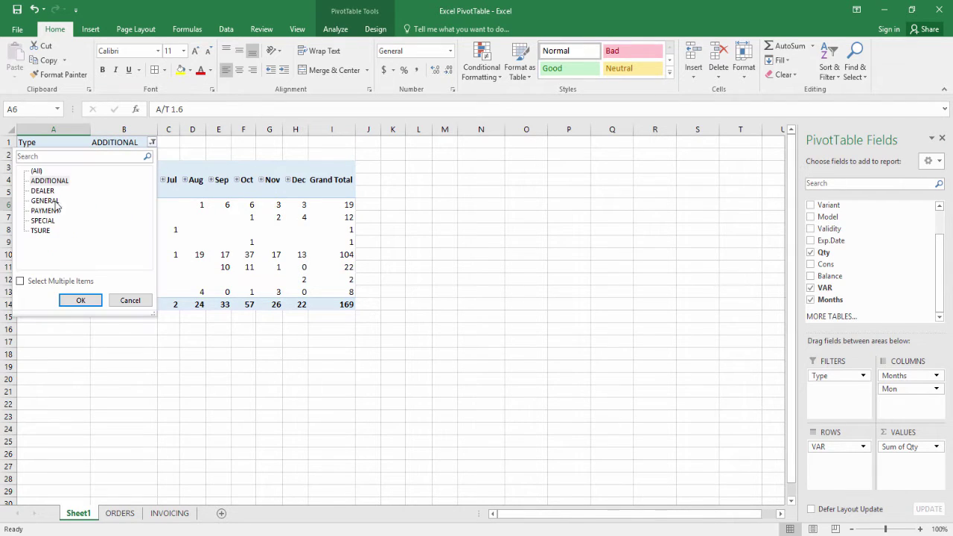
left_click(45, 200)
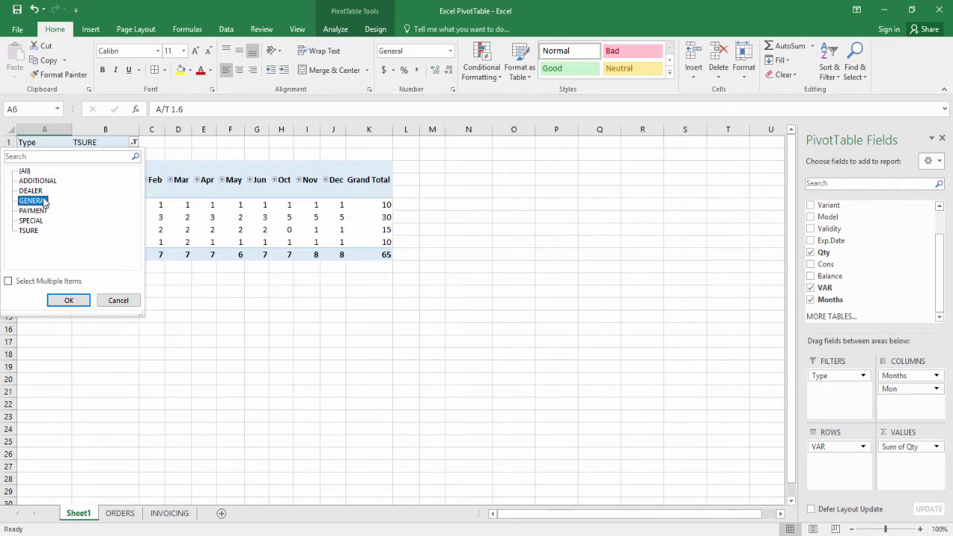
left_click(81, 300)
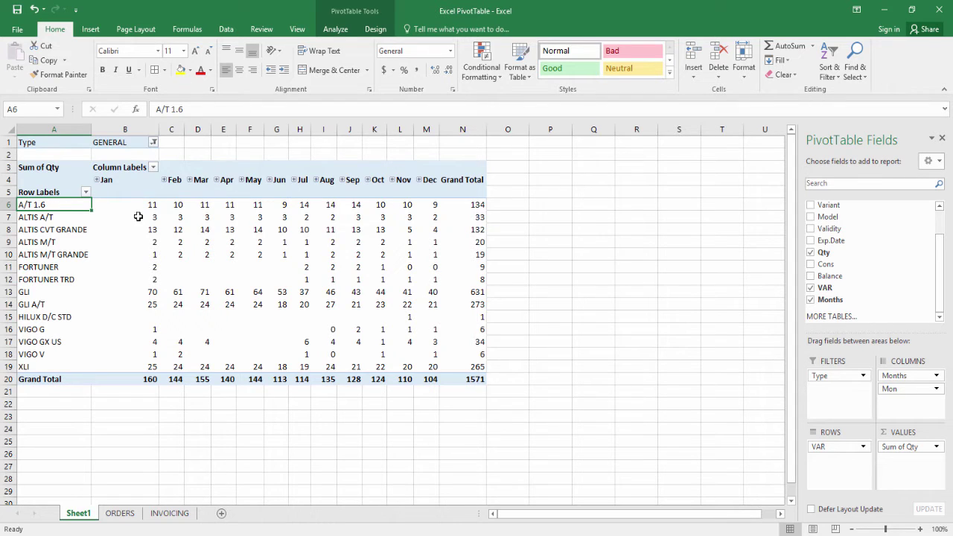
left_click_drag(56, 205, 462, 359)
left_click(180, 242)
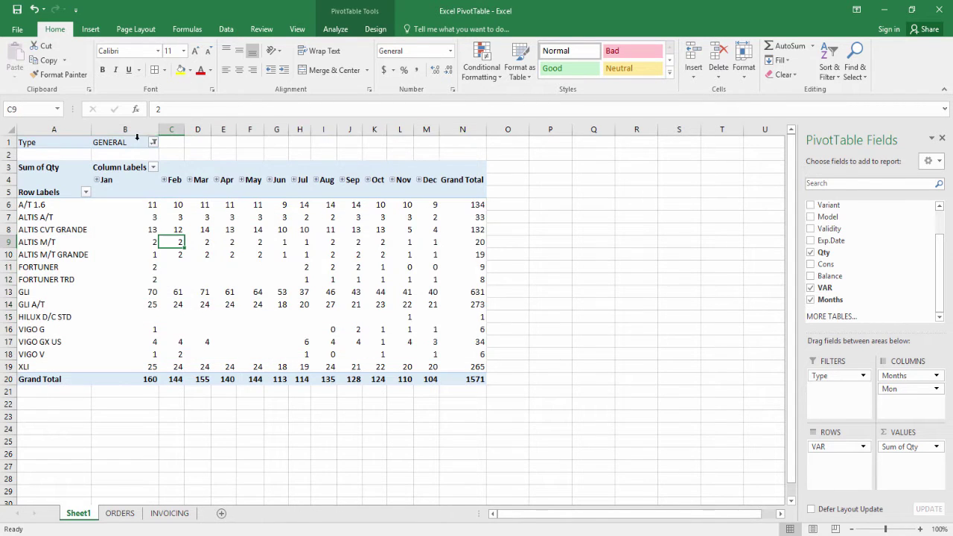
left_click(150, 140)
left_click(153, 143)
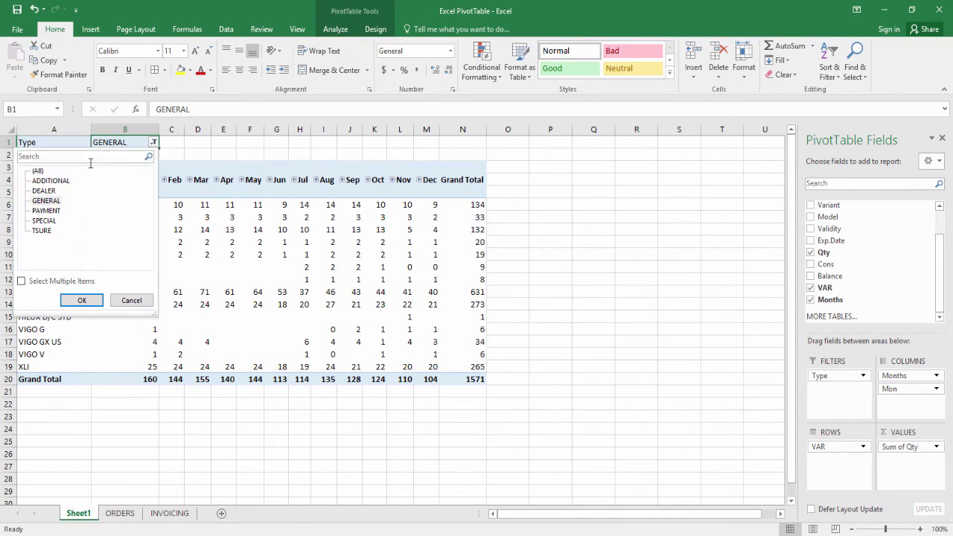
left_click(46, 172)
left_click(82, 300)
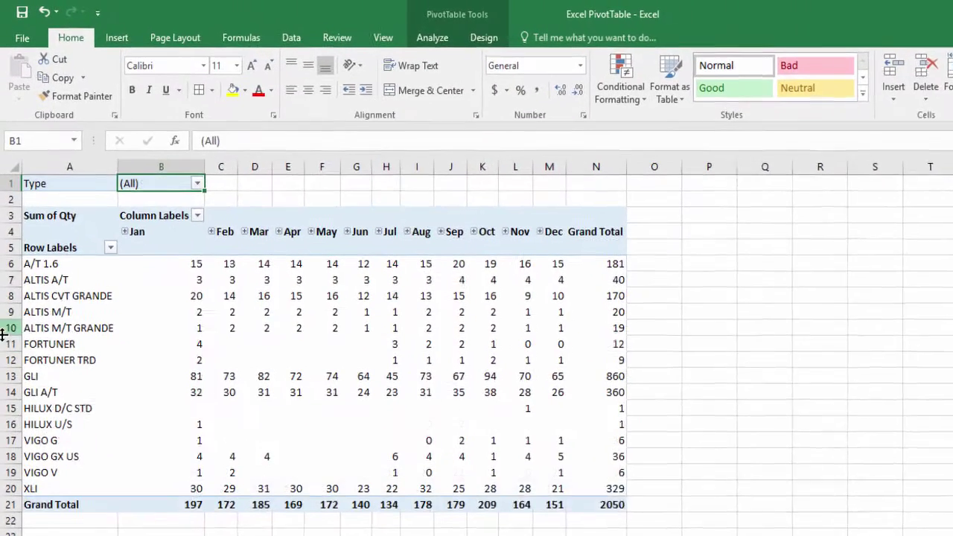
key("alt+Down")
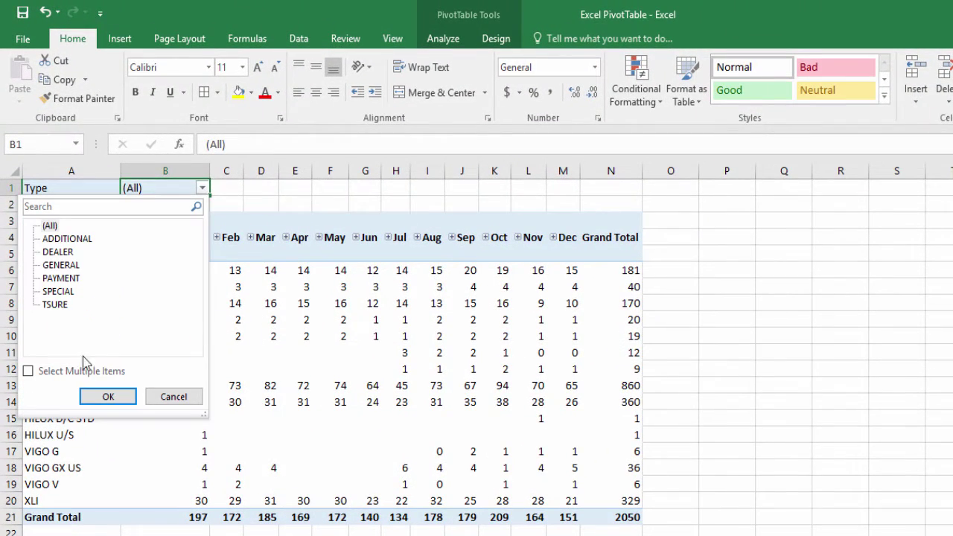
left_click(28, 371)
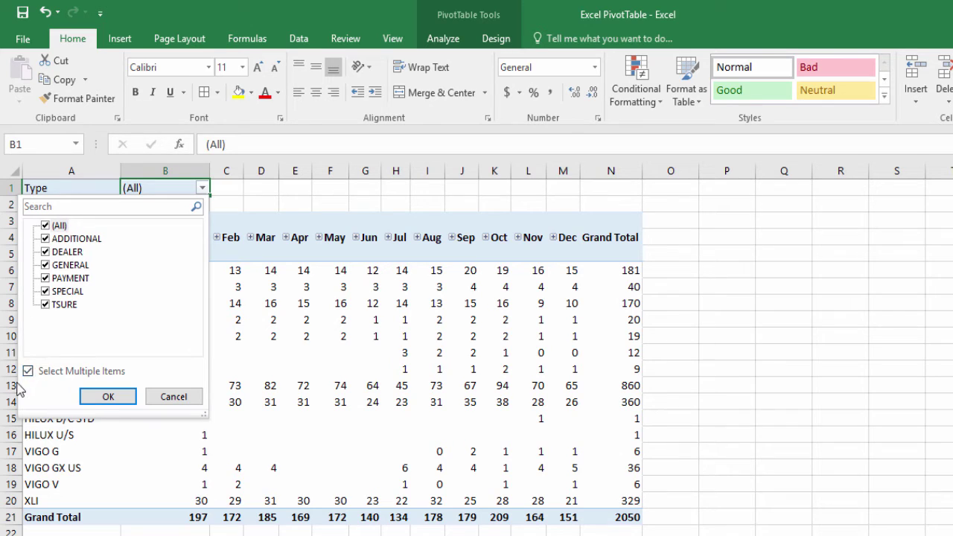
left_click(45, 305)
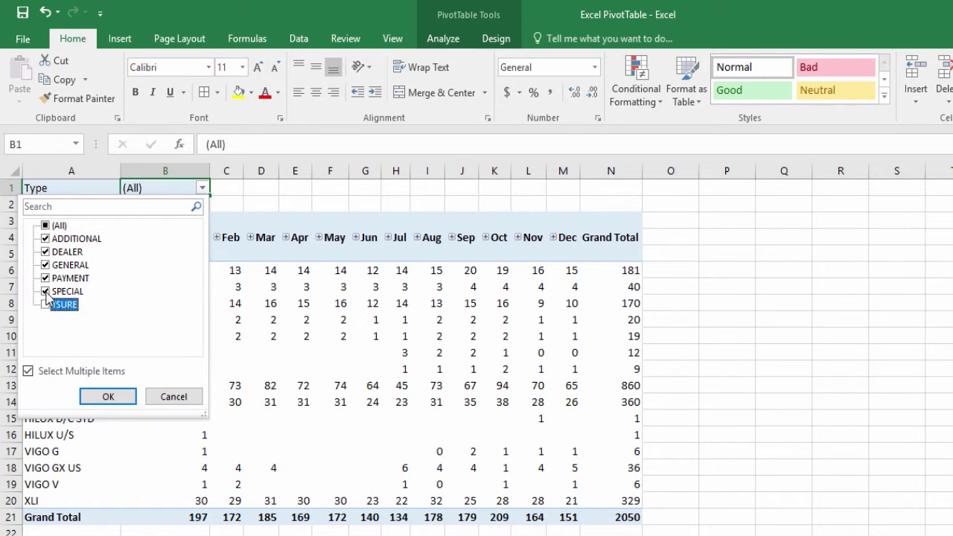
left_click(45, 278)
left_click(44, 291)
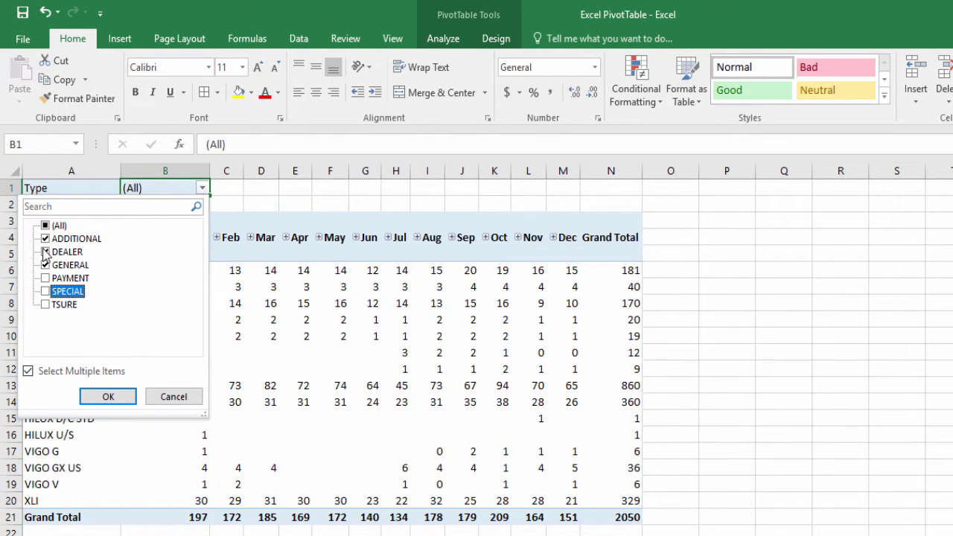
left_click(45, 252)
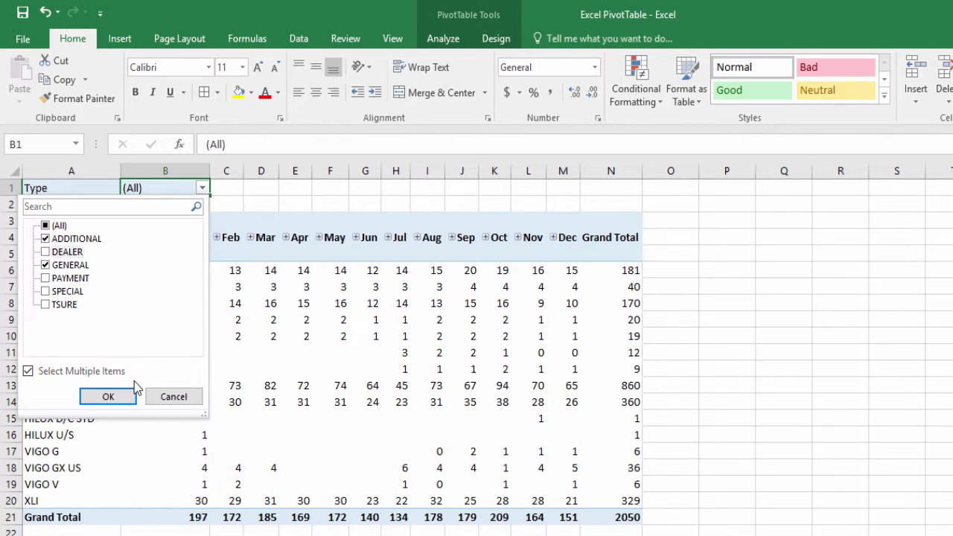
left_click(116, 396)
left_click(240, 351)
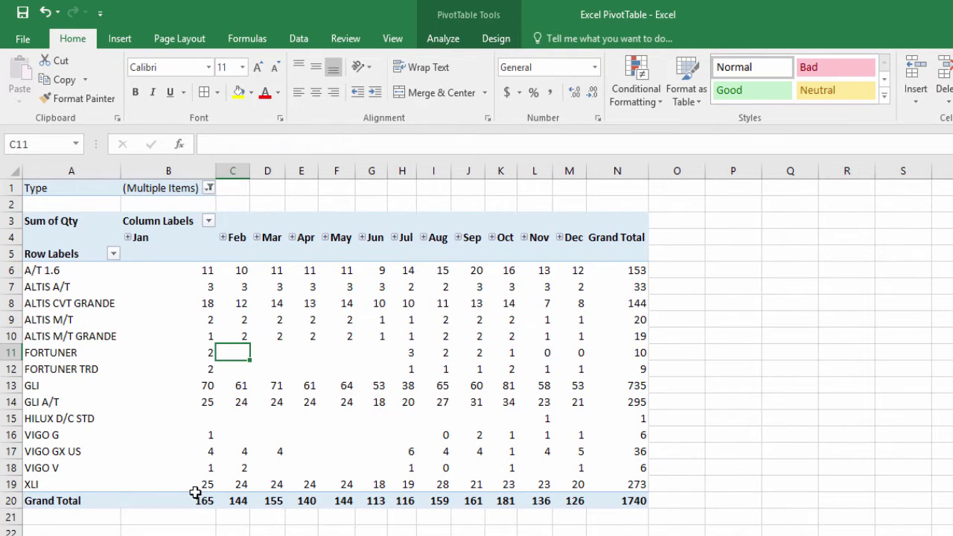
left_click(209, 188)
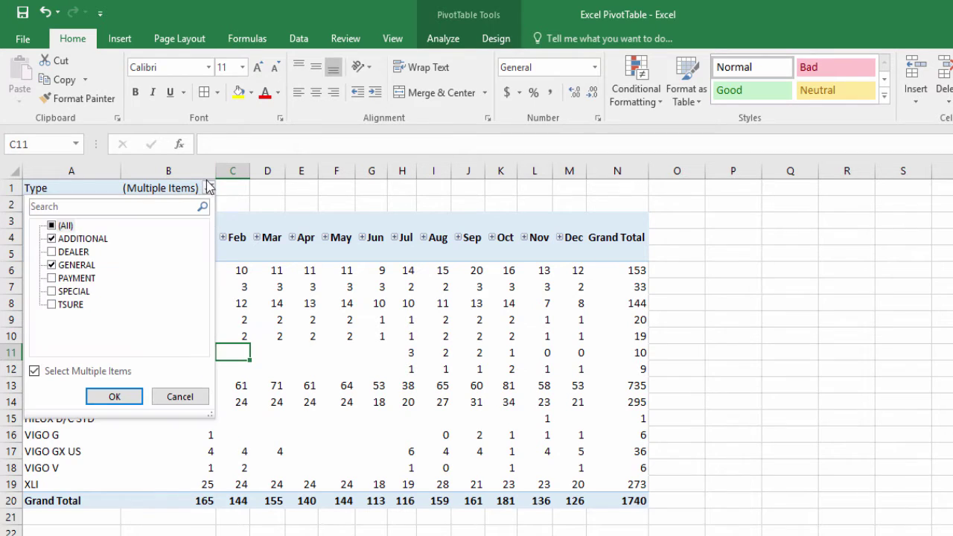
left_click(51, 252)
left_click(58, 226)
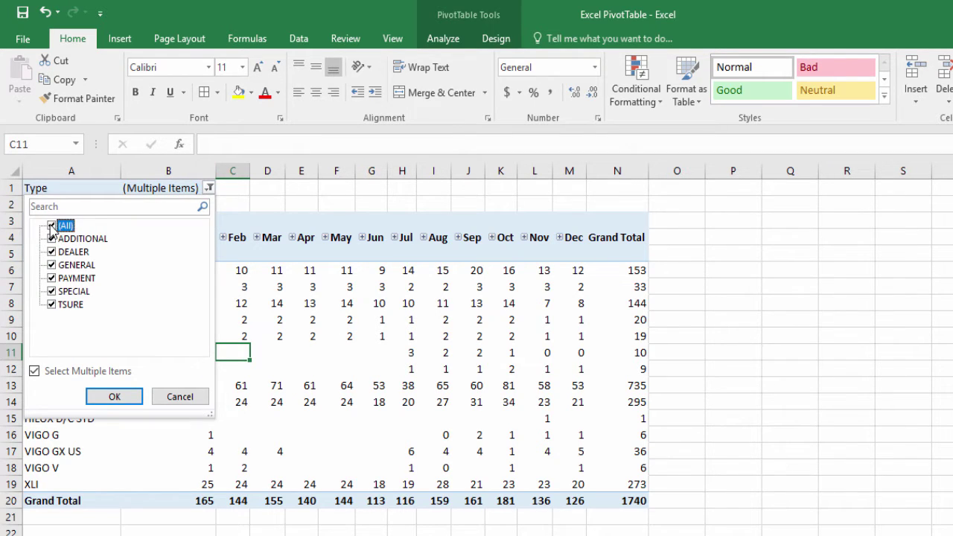
left_click(50, 227)
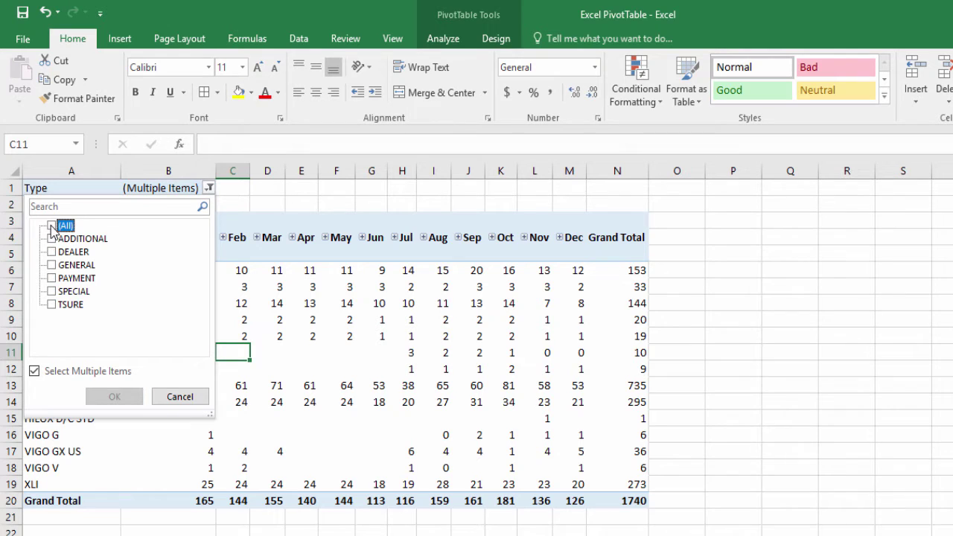
left_click(50, 226)
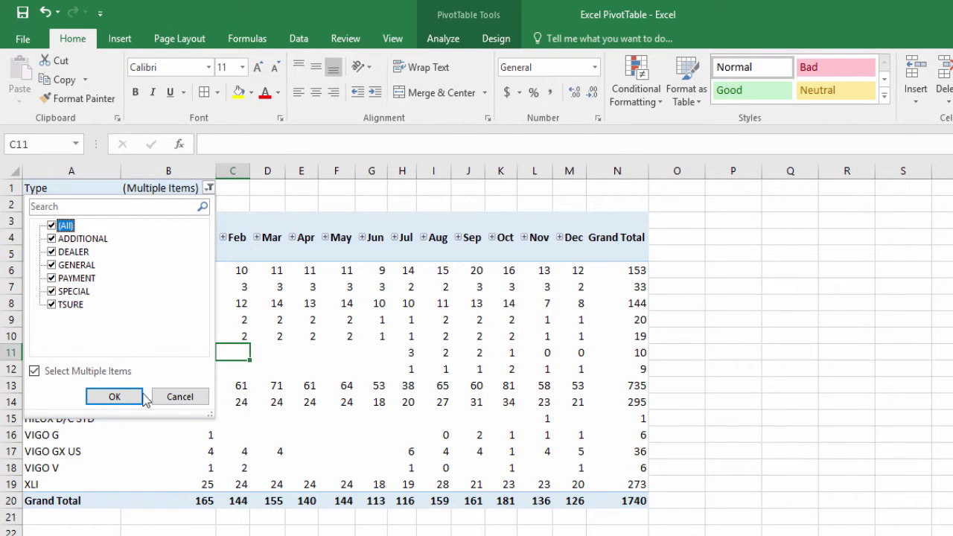
left_click(114, 398)
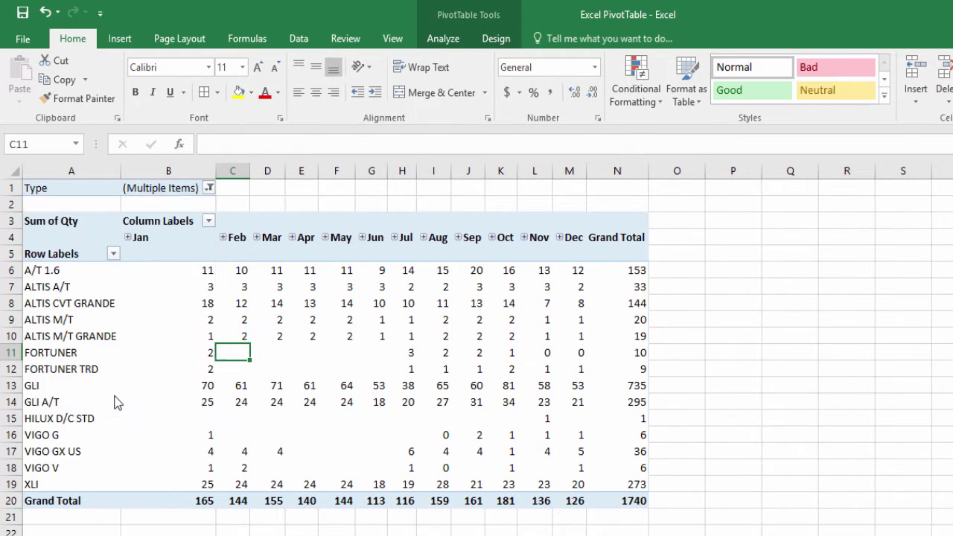
left_click(426, 433)
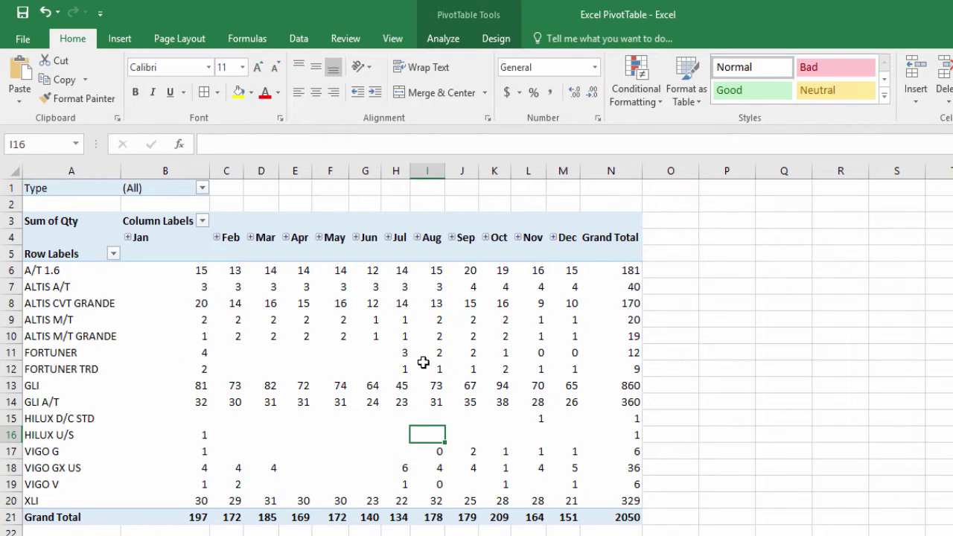
left_click_drag(198, 272, 573, 270)
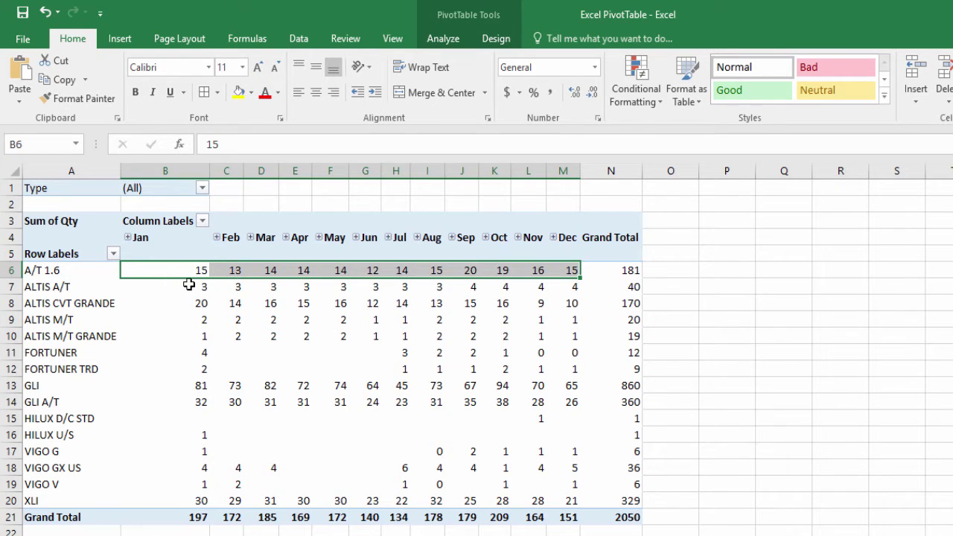
left_click_drag(199, 270, 565, 270)
left_click(67, 262)
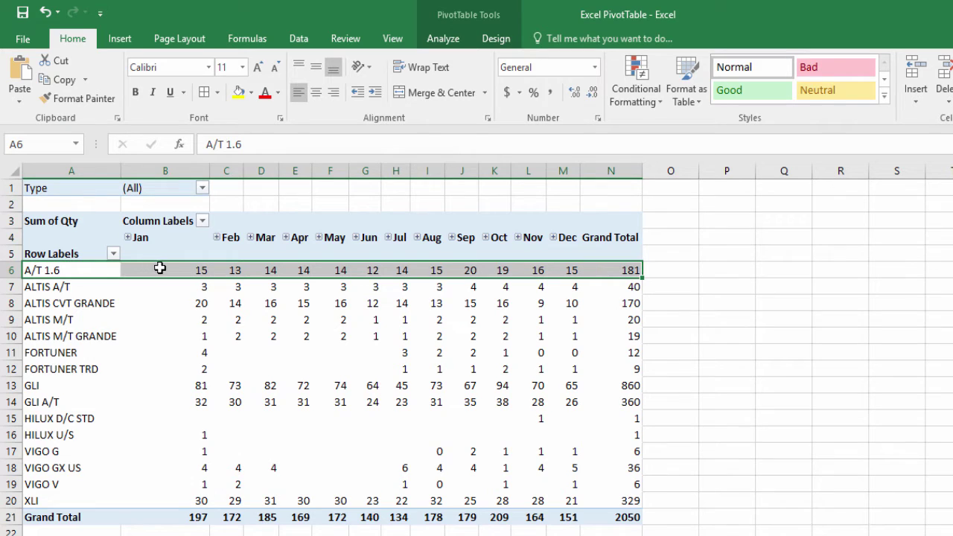
left_click(195, 270)
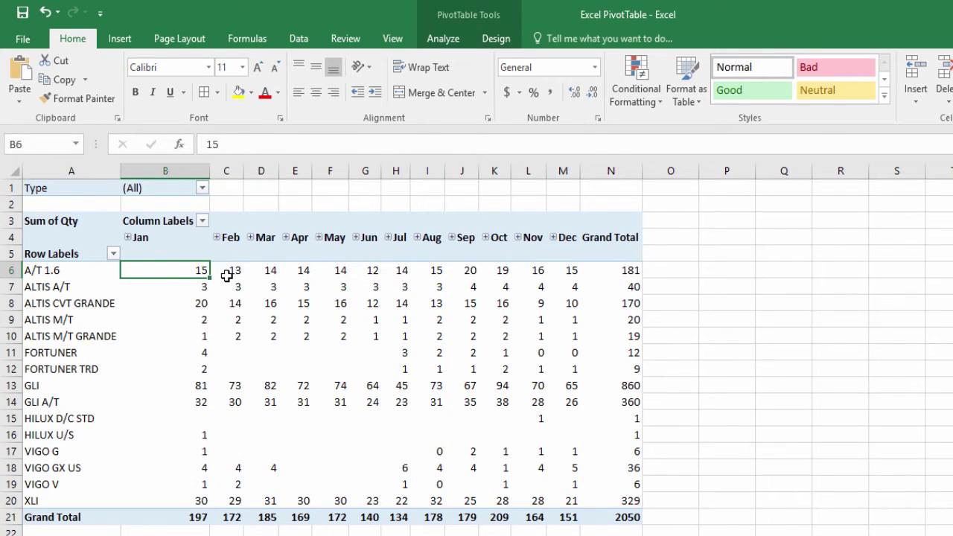
key("Right")
key("Right")
key("Right")
key("Right")
key("Right")
key("Right")
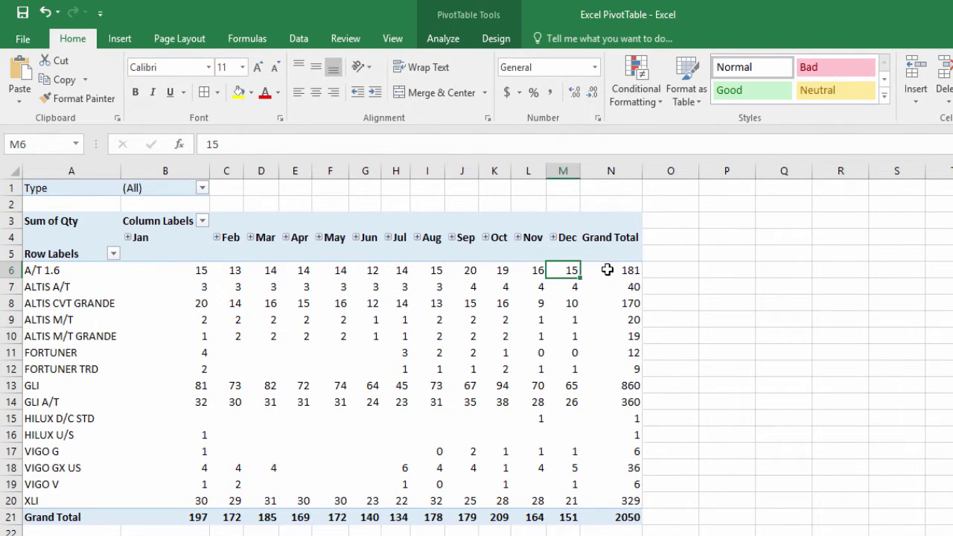
left_click(606, 269)
left_click(631, 504)
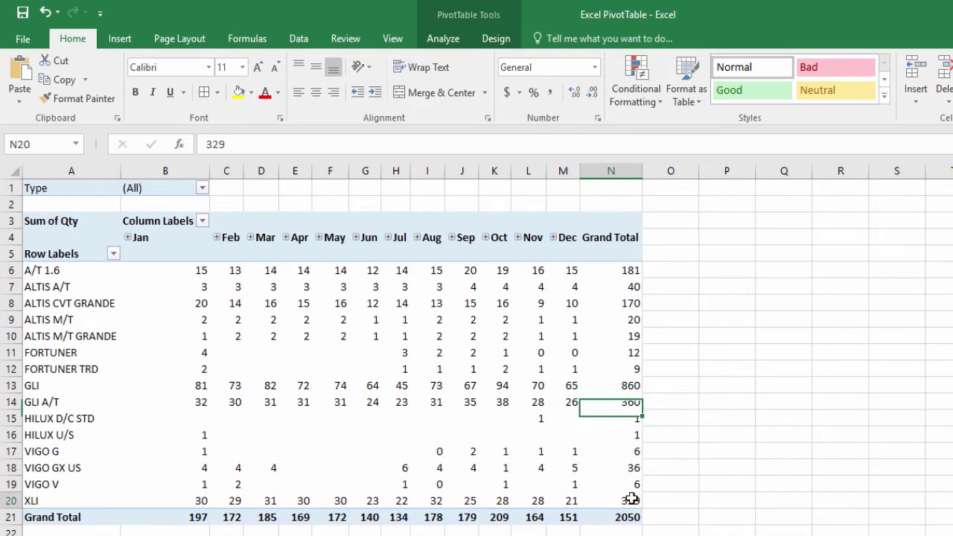
left_click(190, 516)
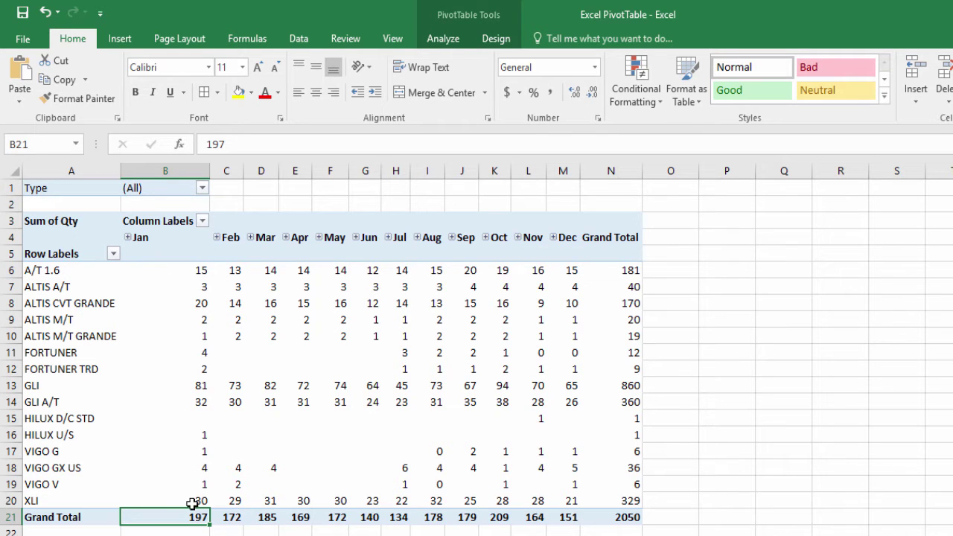
left_click(35, 270)
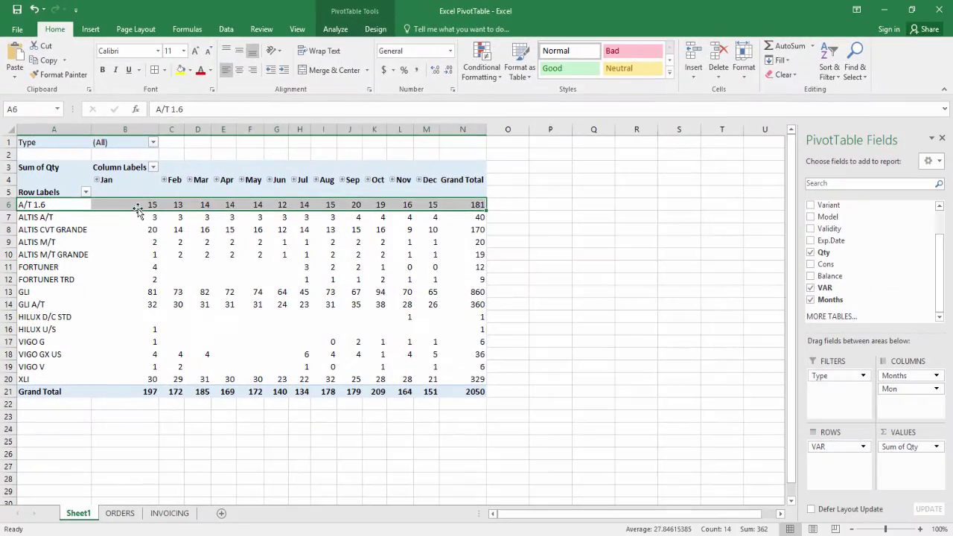
left_click(140, 215)
key("Right")
key("Right")
key("Down")
key("Down")
key("Down")
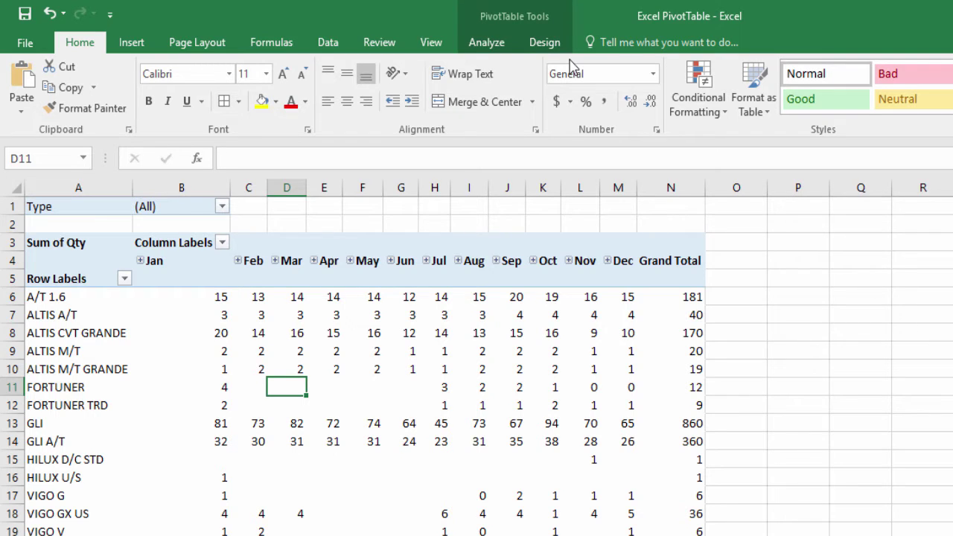
Step: Select value cells and the Grand Total column in the PivotTable to inspect the figures
left_click(794, 365)
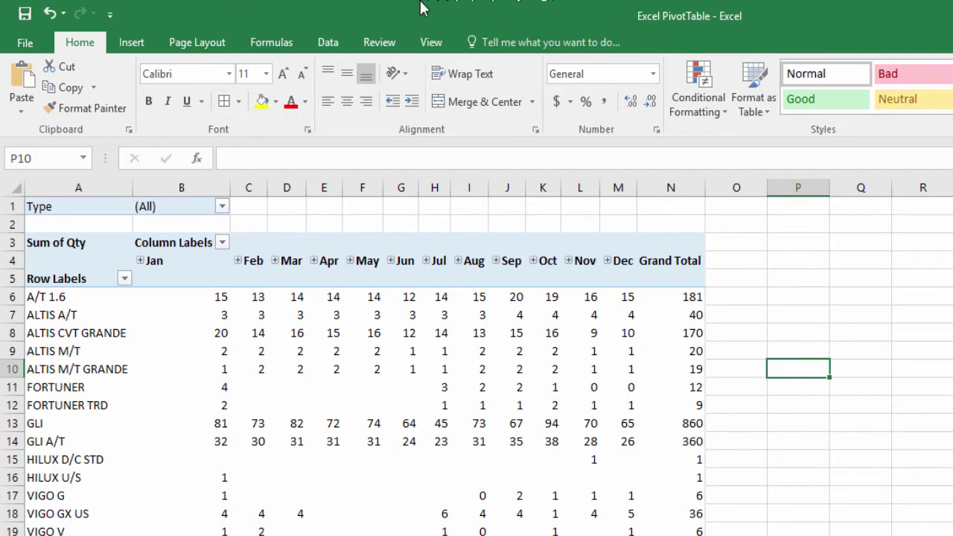
left_click(465, 389)
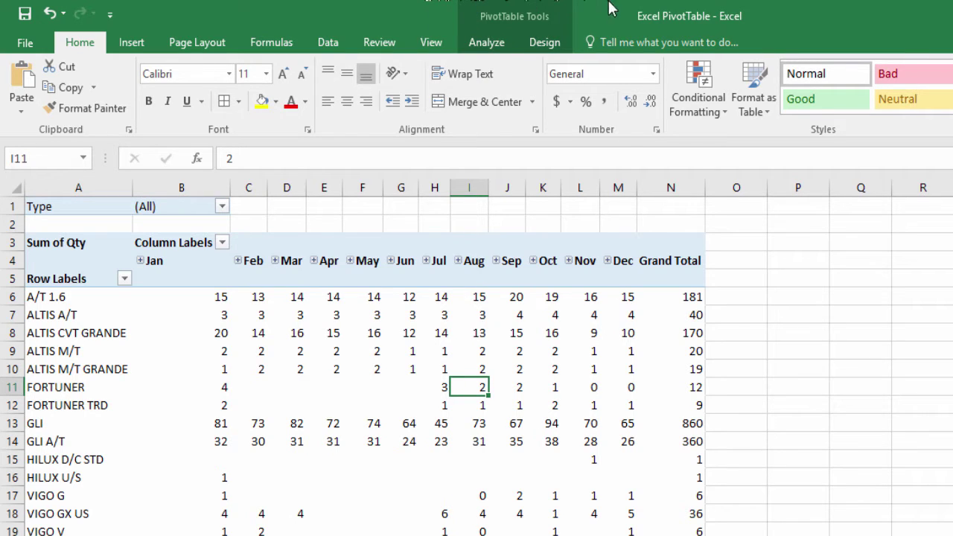
left_click(497, 46)
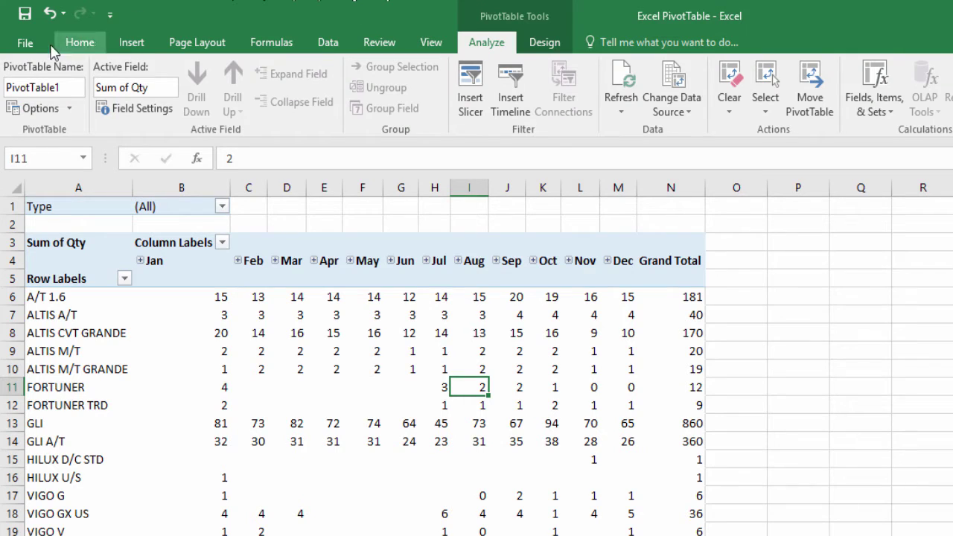
left_click(253, 408)
left_click(324, 368)
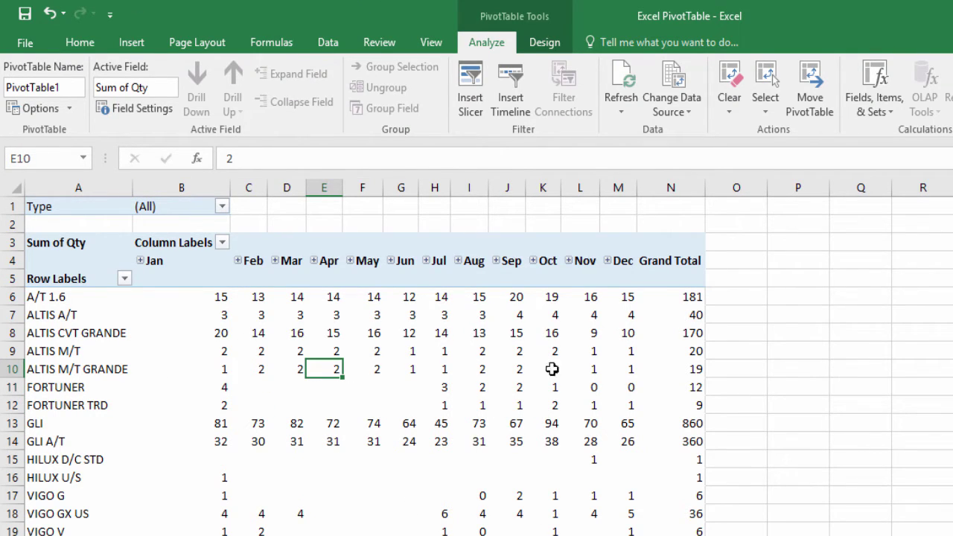
left_click(249, 314)
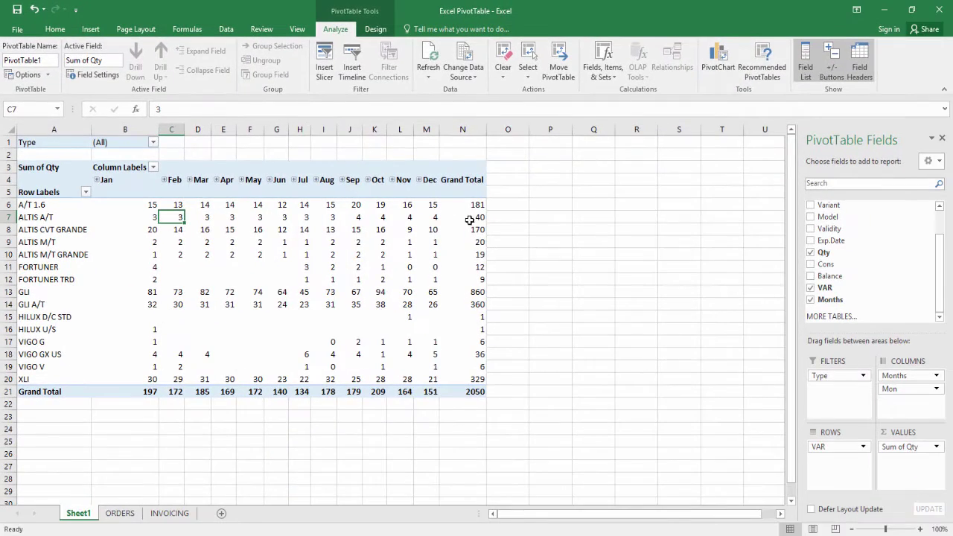
left_click_drag(470, 219, 469, 389)
left_click(404, 391)
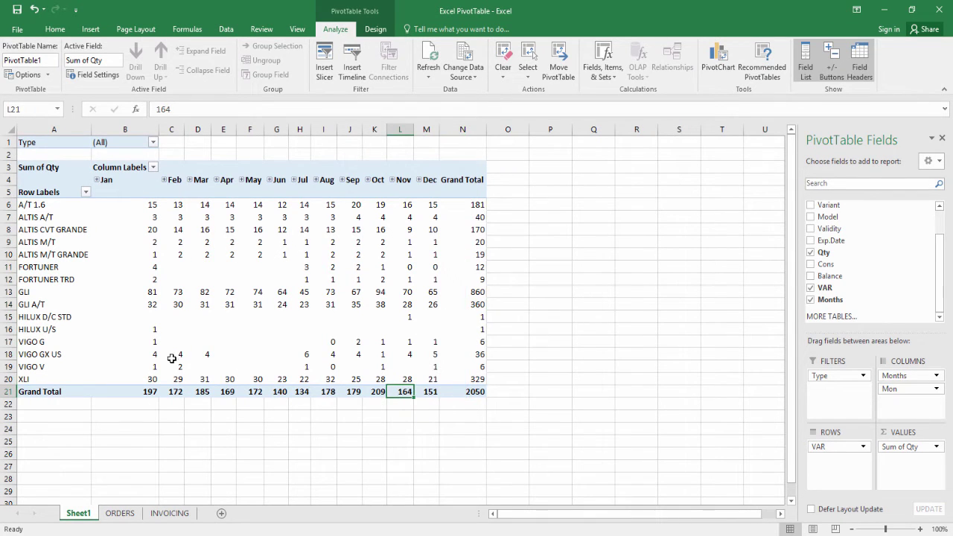
Step: Change the Qty value field to summarize by Count, giving Count of Qty totalling 261
left_click(90, 82)
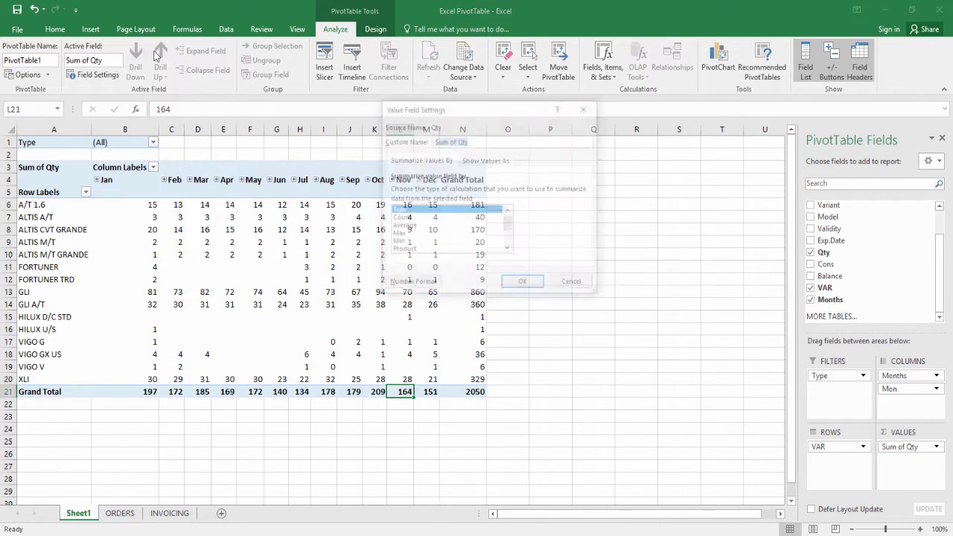
left_click(395, 218)
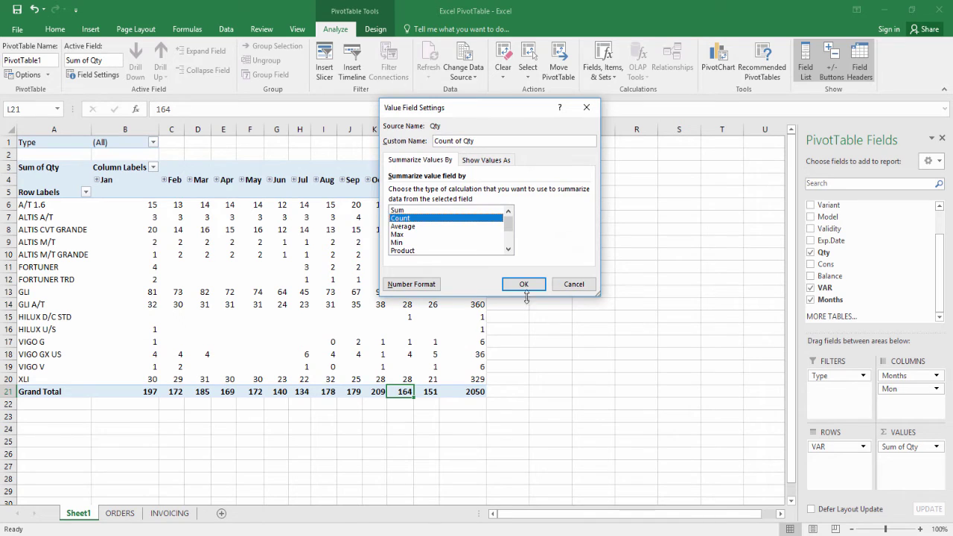
left_click(524, 284)
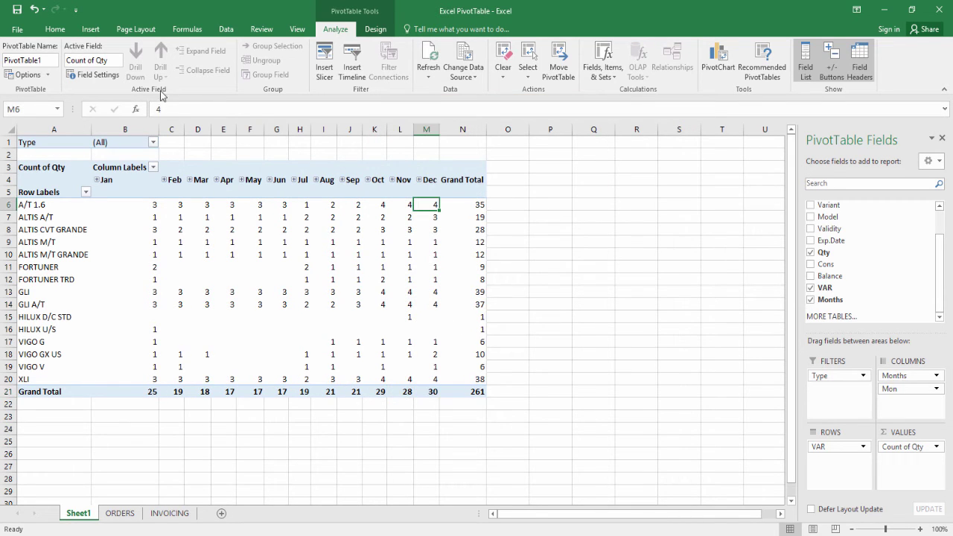
Step: Format the Count of Qty values as Number with 1 decimal place and a 1000 separator
left_click(91, 74)
left_click(411, 285)
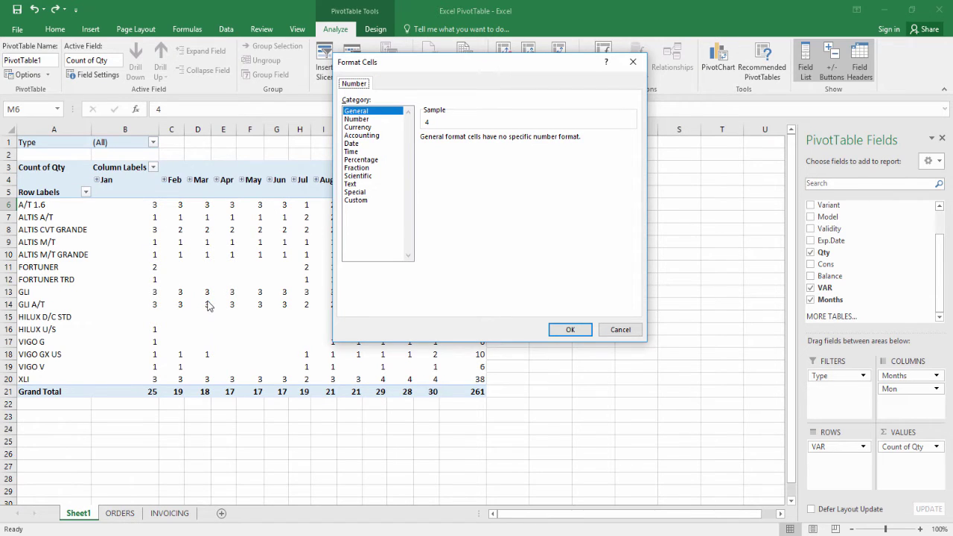
left_click(354, 119)
left_click(355, 135)
left_click(355, 143)
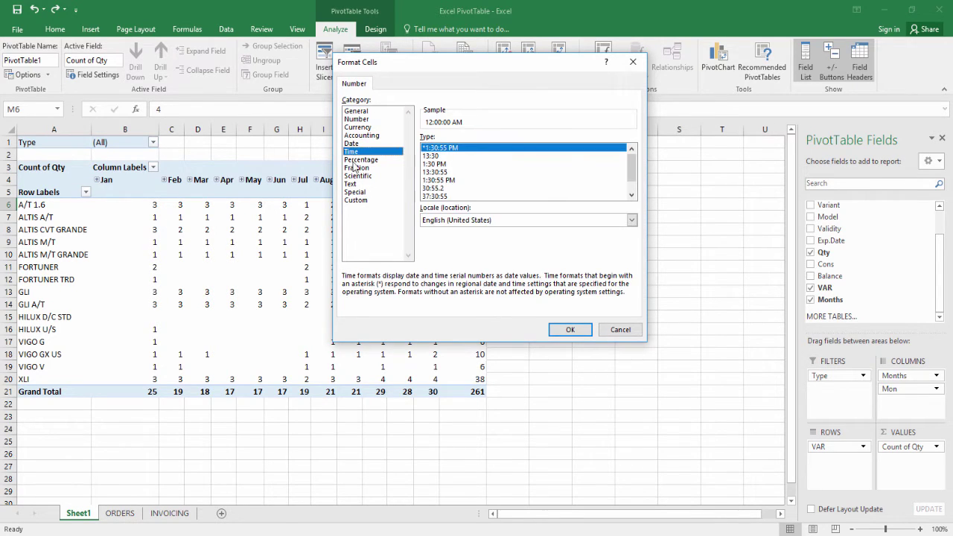
left_click(356, 167)
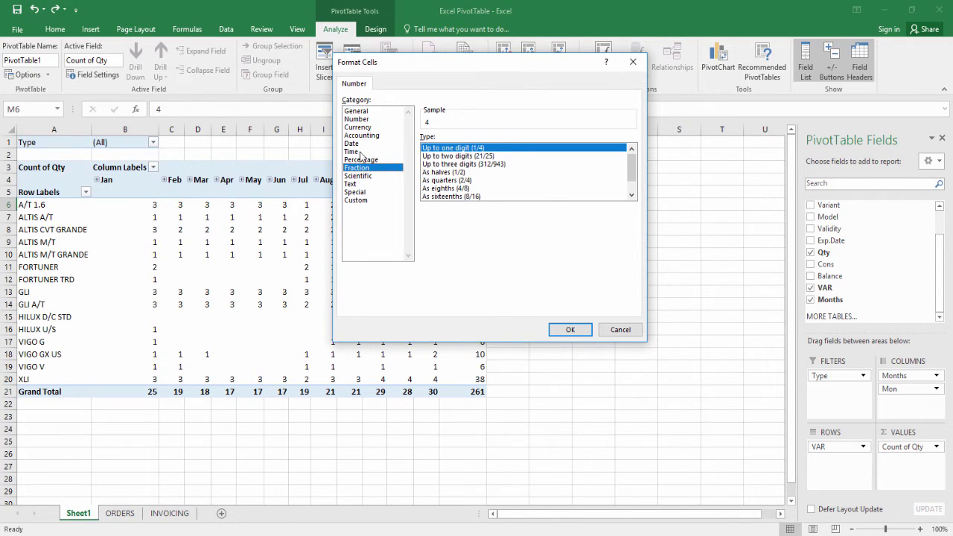
left_click(361, 128)
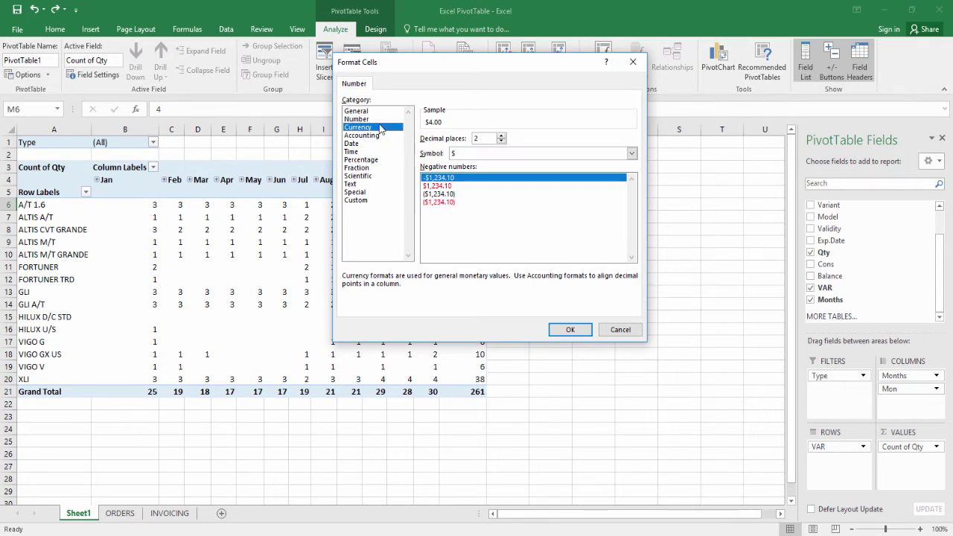
key("Up")
left_click(501, 135)
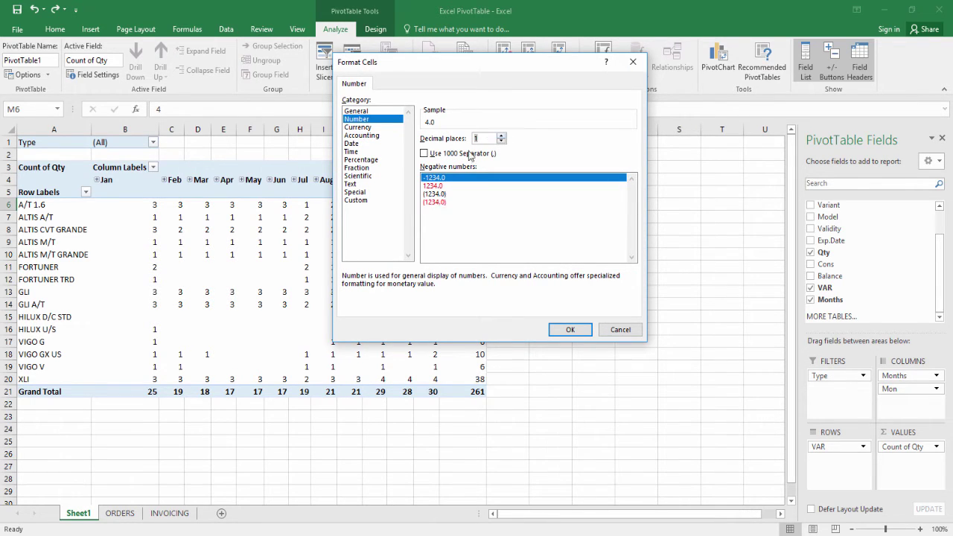
left_click(471, 154)
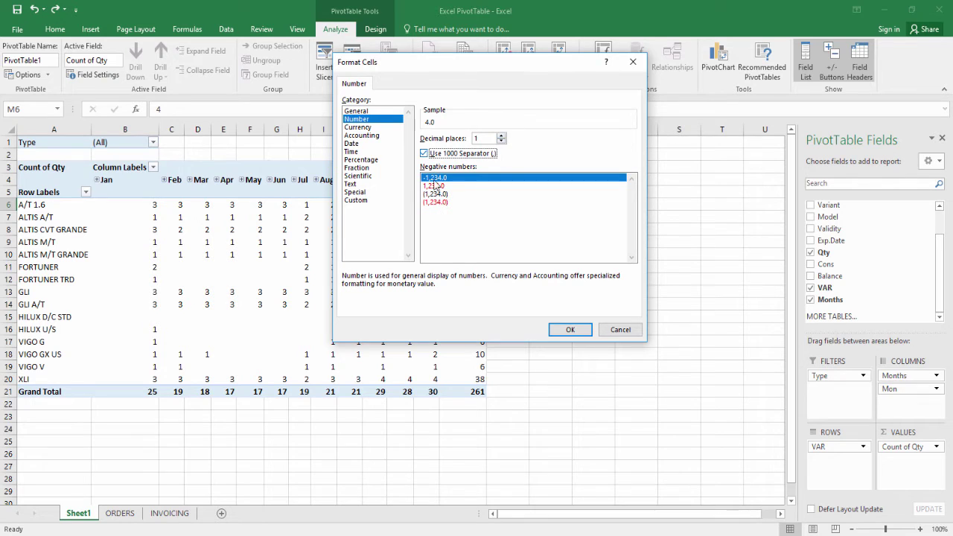
left_click(577, 327)
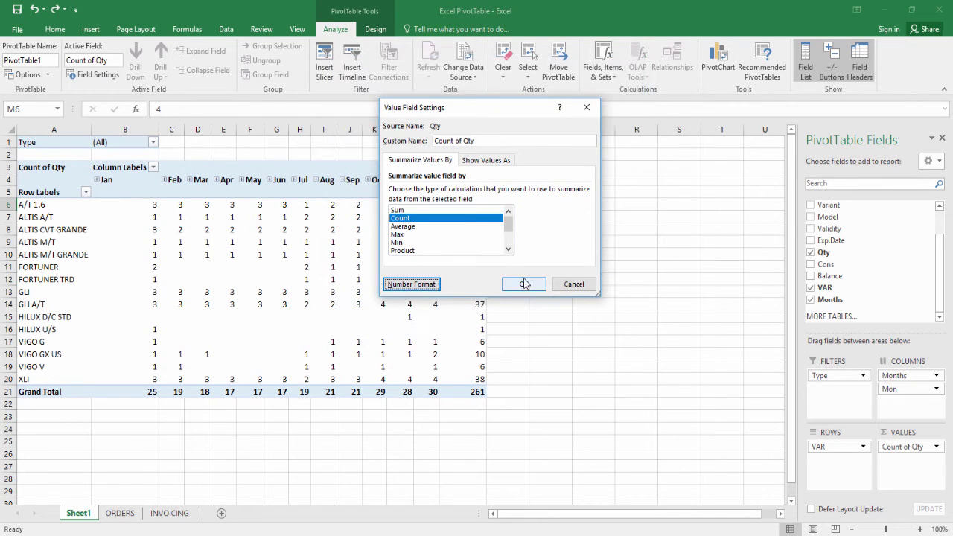
left_click(532, 288)
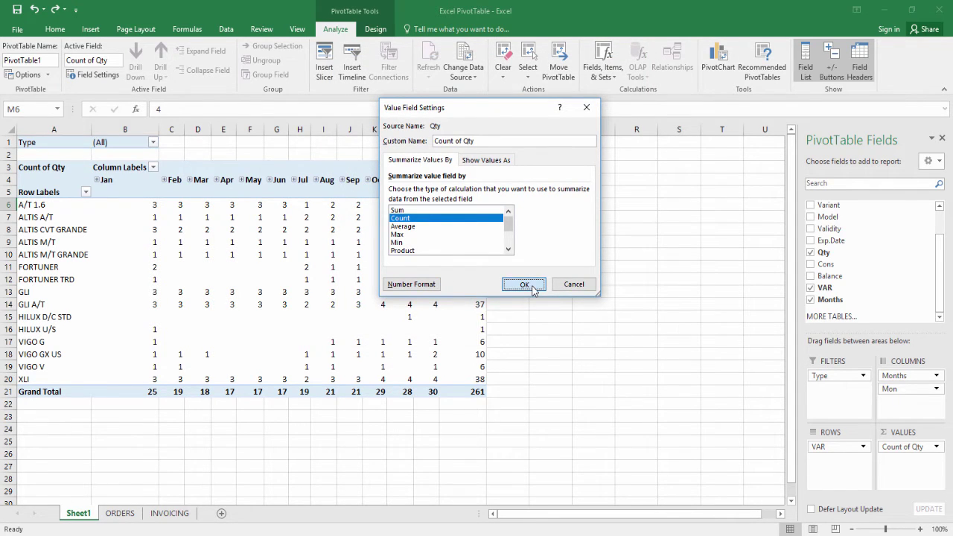
left_click(533, 288)
left_click(270, 206)
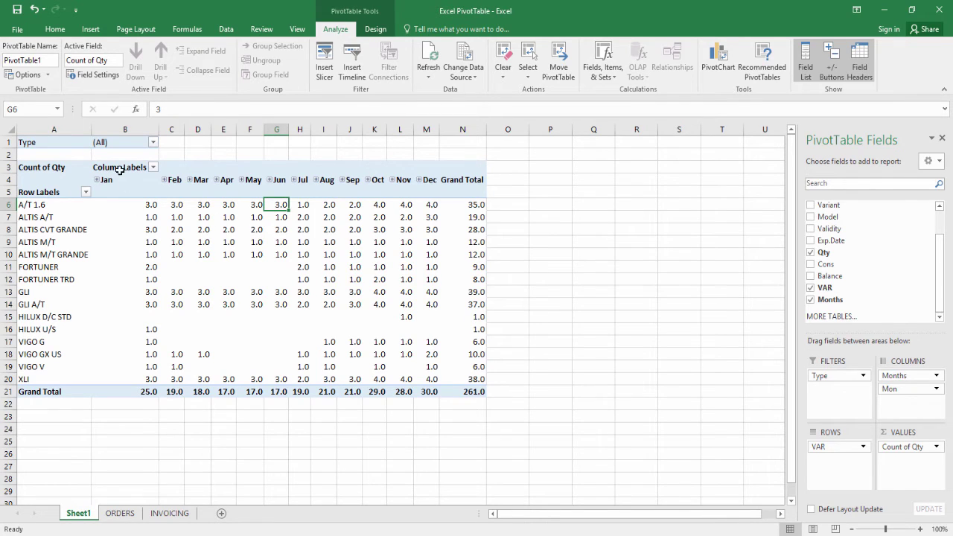
Step: Undo the decimal format and group the five A/T and ALTIS varieties into Group1
key("ctrl+z")
left_click(125, 242)
left_click(49, 204)
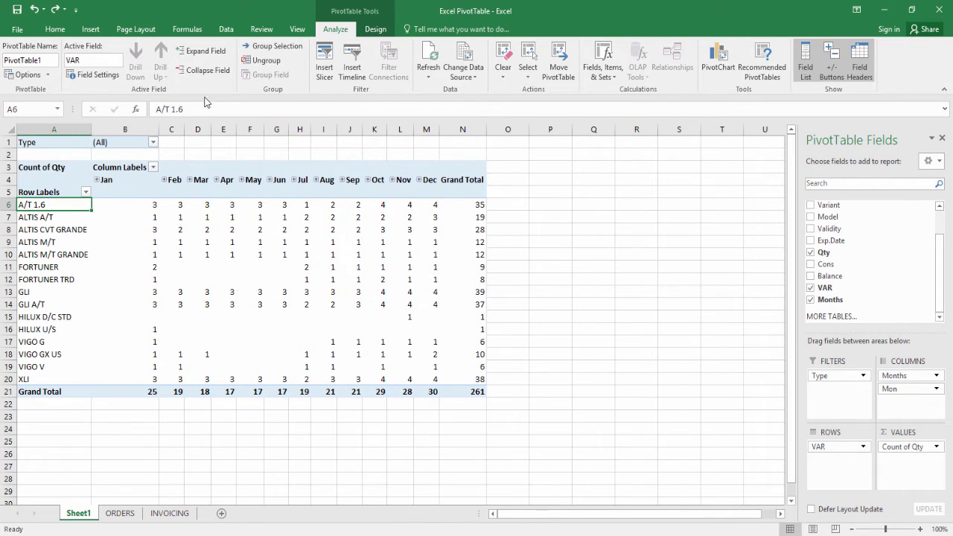
left_click_drag(59, 206, 59, 252)
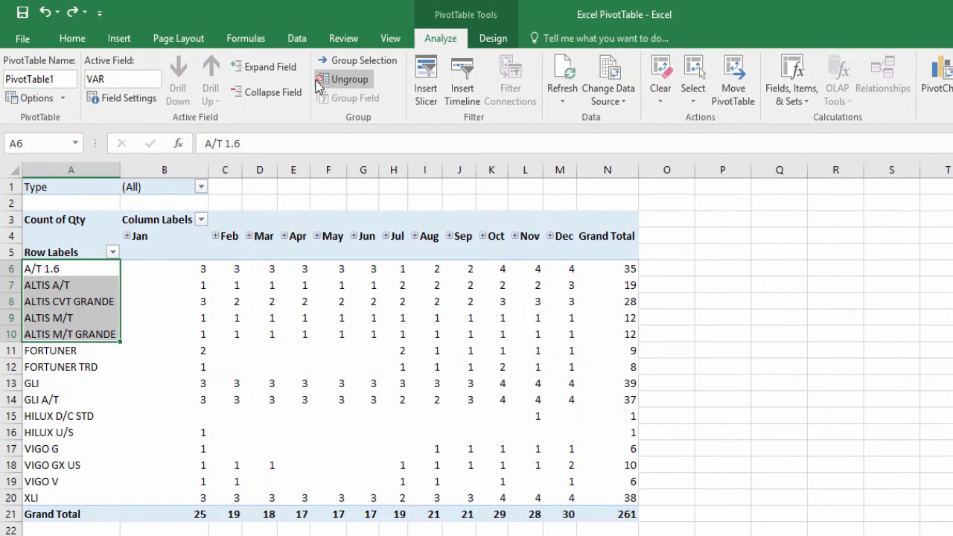
left_click(370, 62)
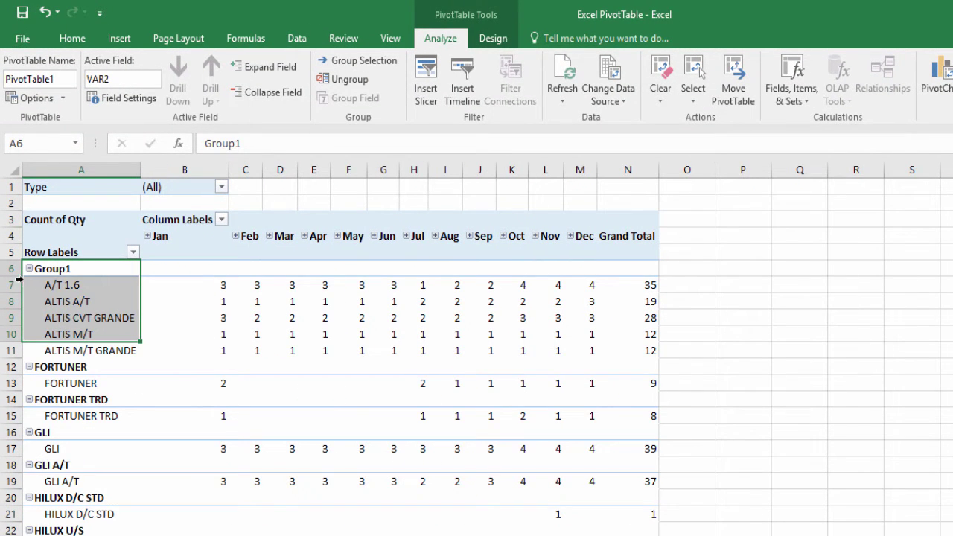
Step: Collapse all row groups to totals, then expand Group1 to show its varieties
left_click(72, 285)
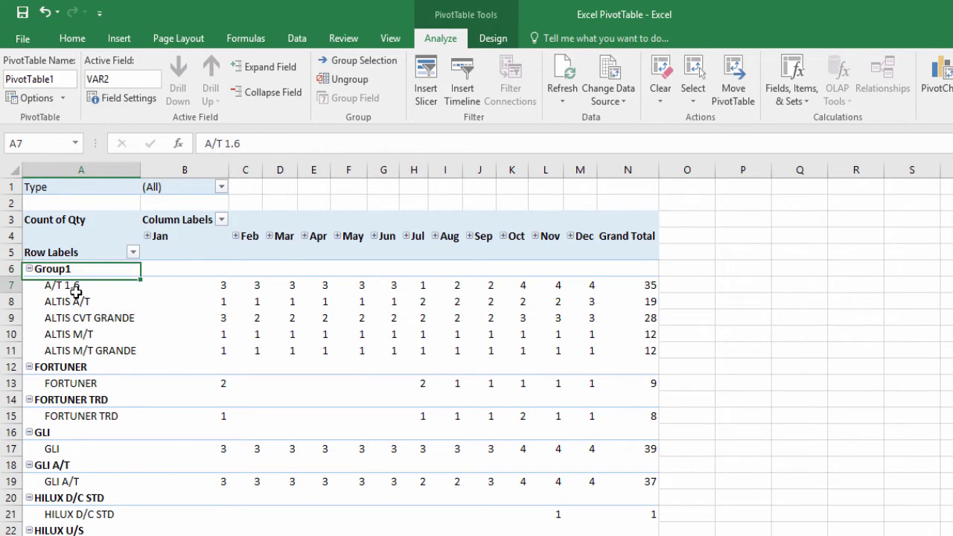
left_click(70, 269)
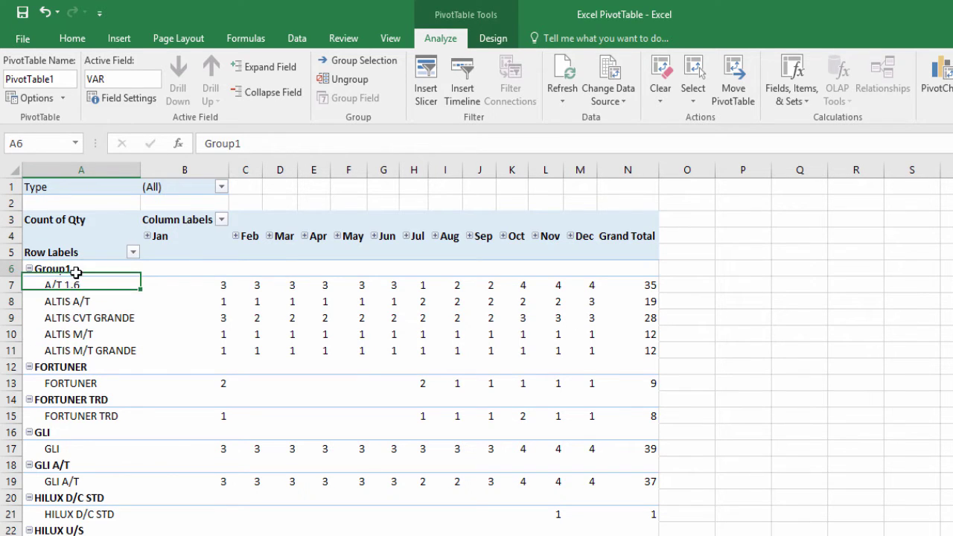
left_click(279, 91)
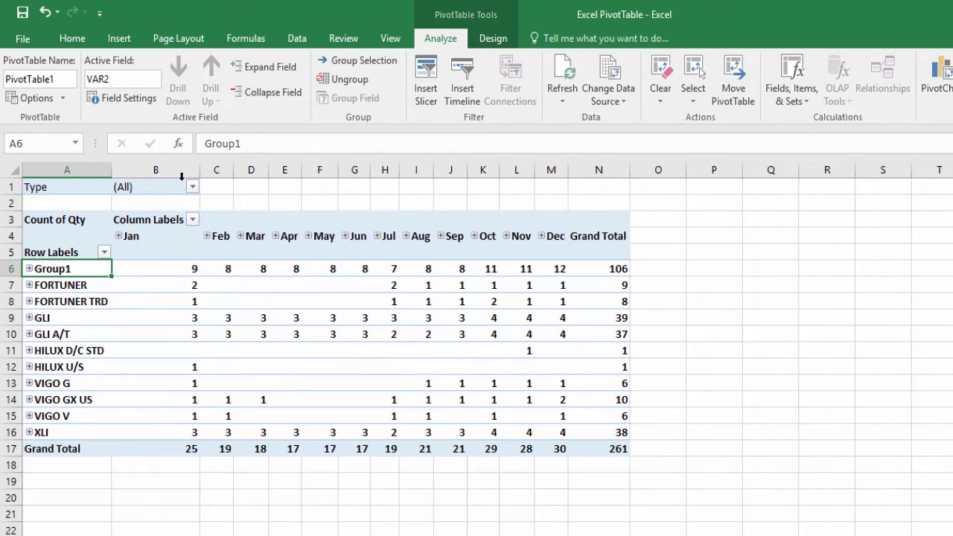
left_click(63, 335)
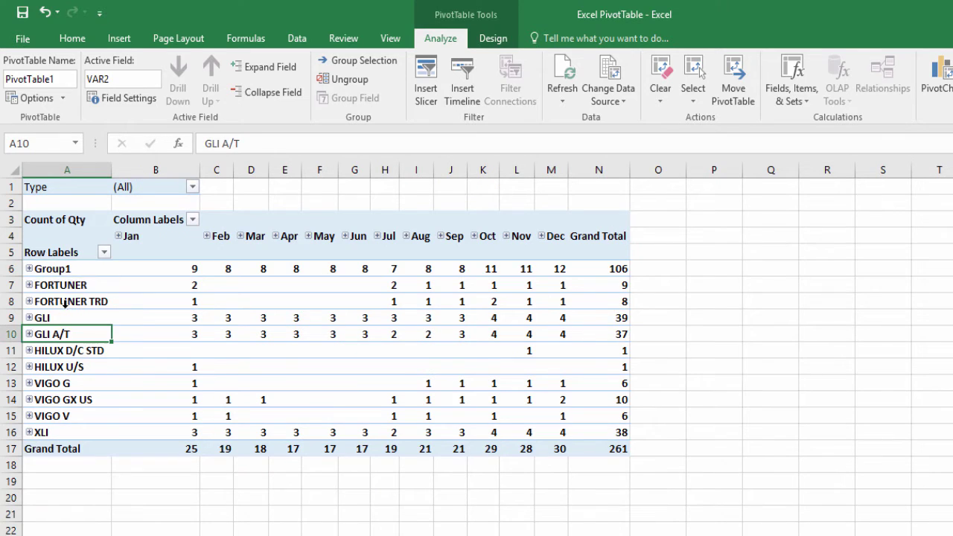
left_click(30, 269)
Step: Ungroup Group1 so each VAR model is listed separately again
left_click_drag(79, 286, 90, 348)
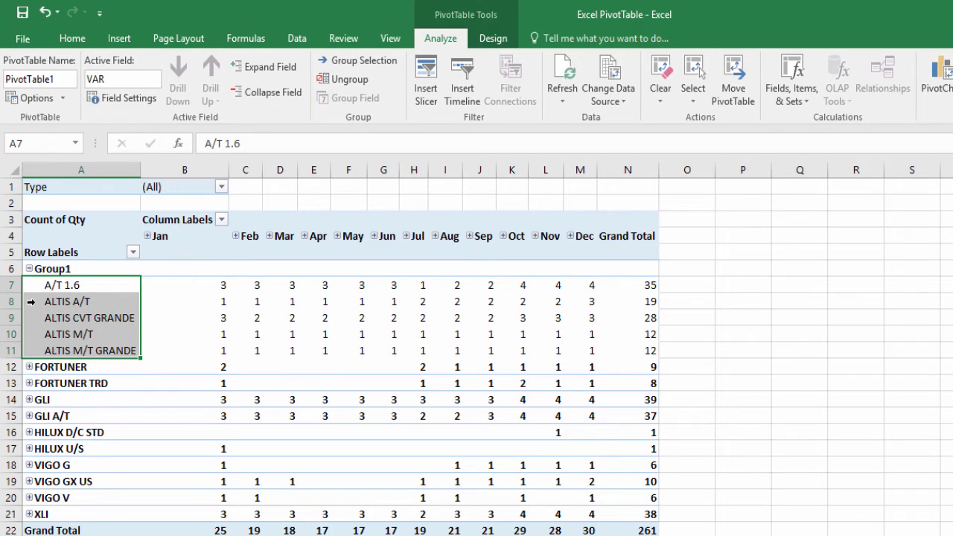
mouse_move(49, 288)
left_mouse_down()
mouse_move(156, 304)
mouse_move(93, 274)
left_mouse_up()
left_click(85, 269)
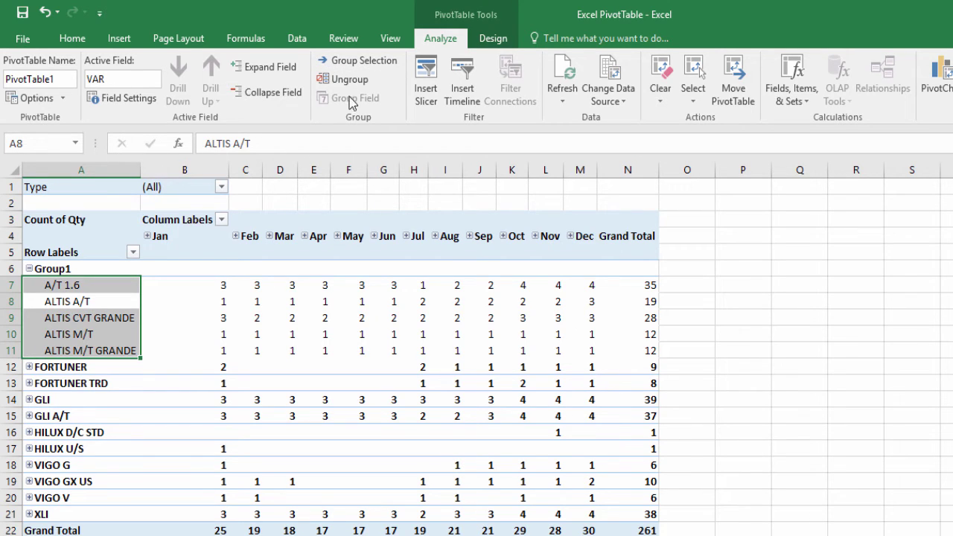
left_click(162, 354)
left_click(79, 270)
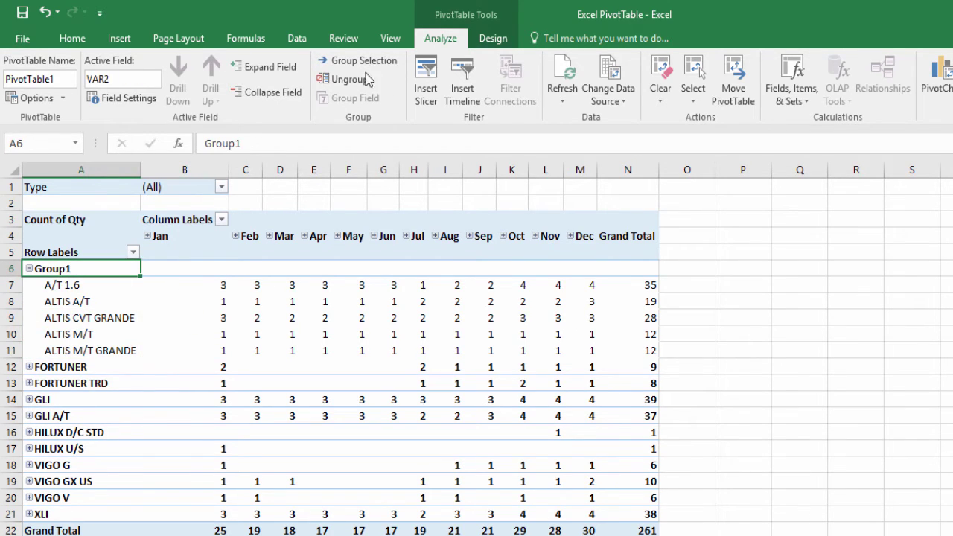
left_click(350, 79)
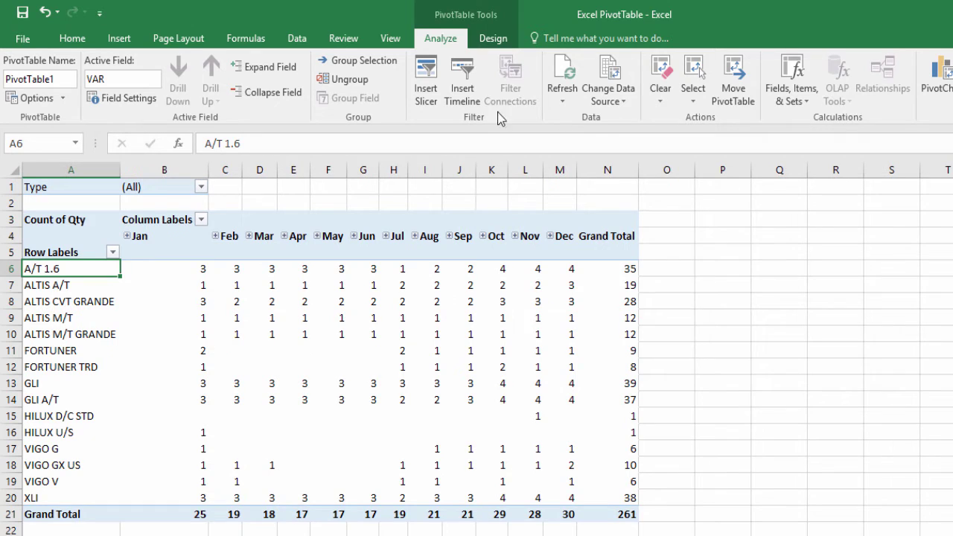
key("Right")
key("Down")
key("Down")
key("Down")
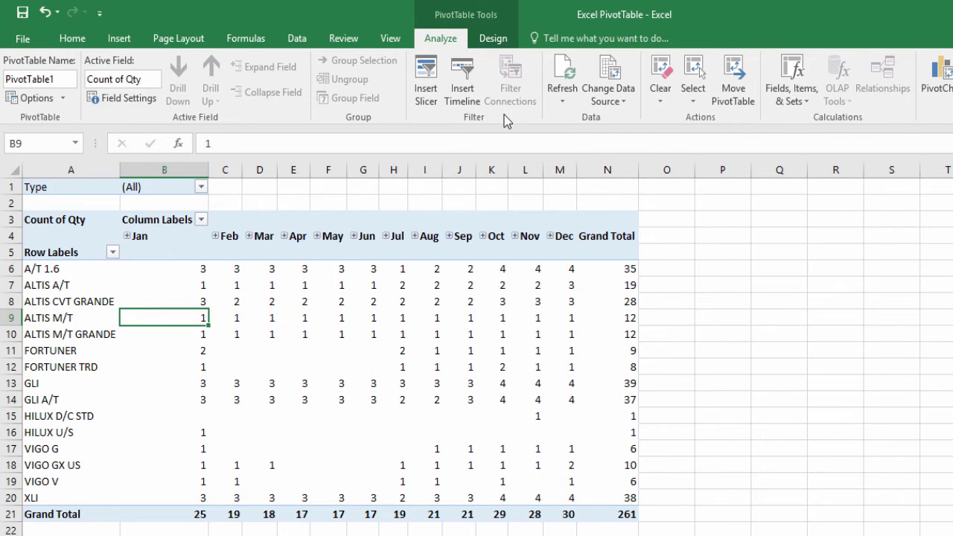
key("Up")
key("Right")
key("Right")
key("Right")
left_click(201, 187)
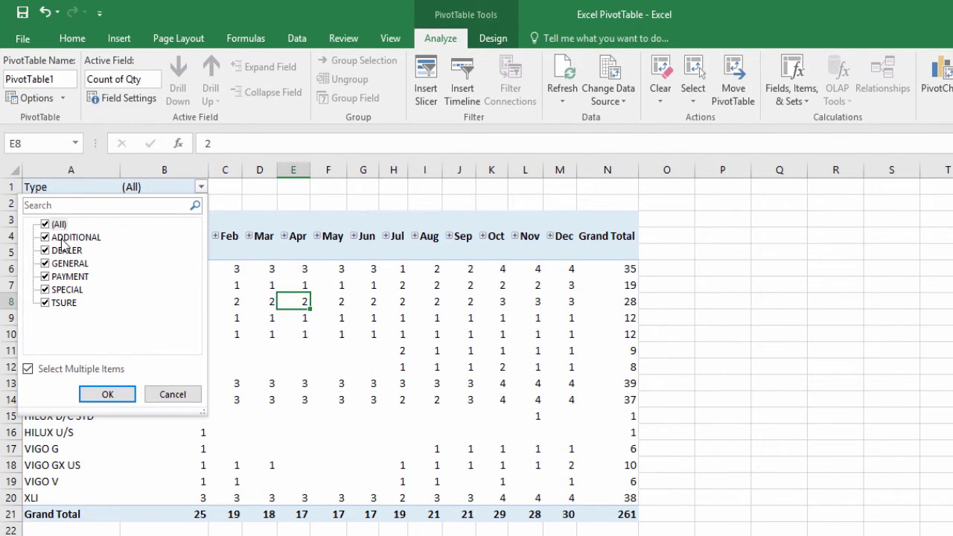
left_click(44, 225)
left_click(44, 224)
left_click(45, 224)
left_click(45, 251)
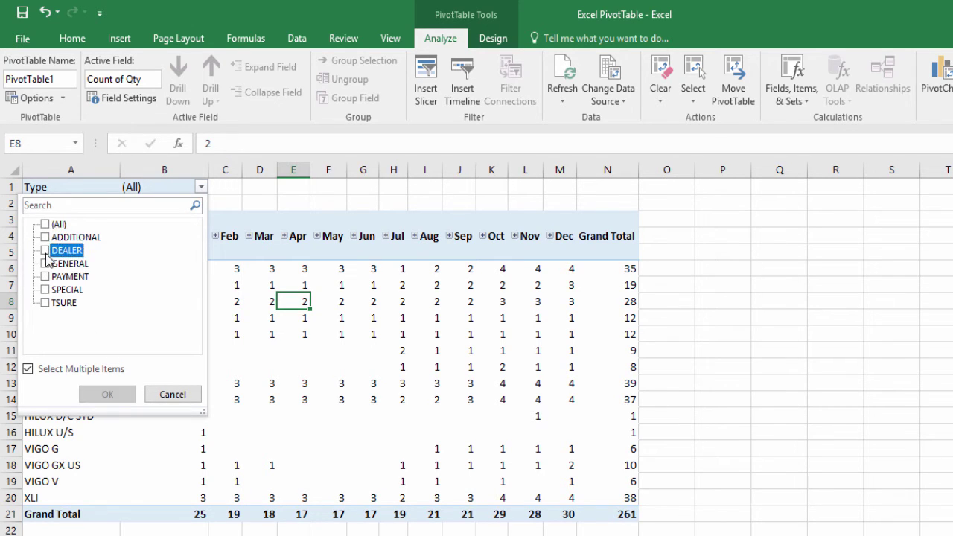
left_click(106, 394)
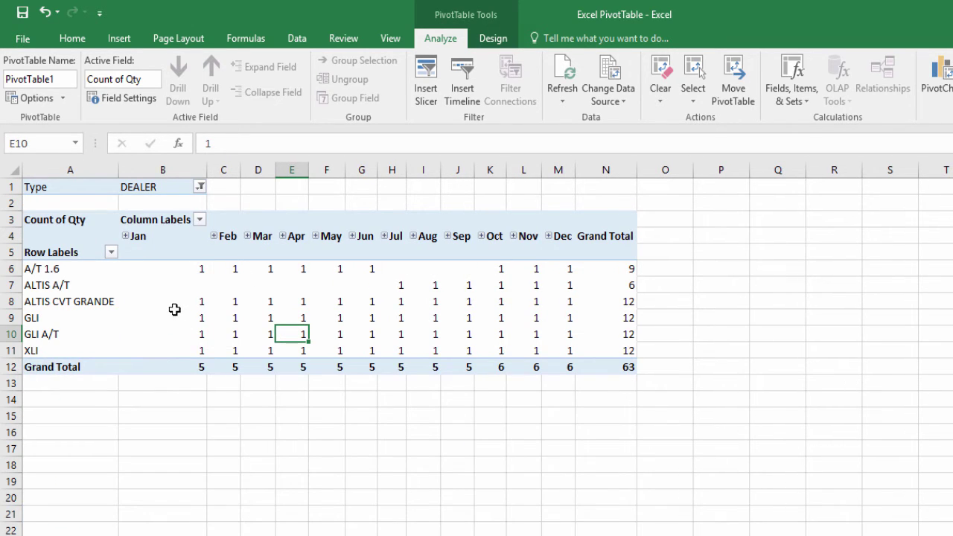
left_click(199, 219)
left_click(60, 417)
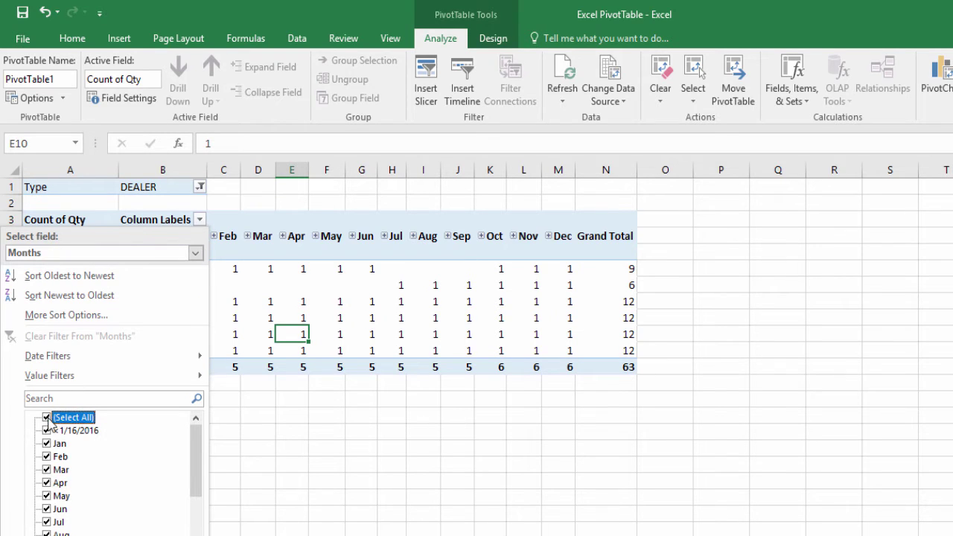
left_click(47, 457)
left_click(46, 443)
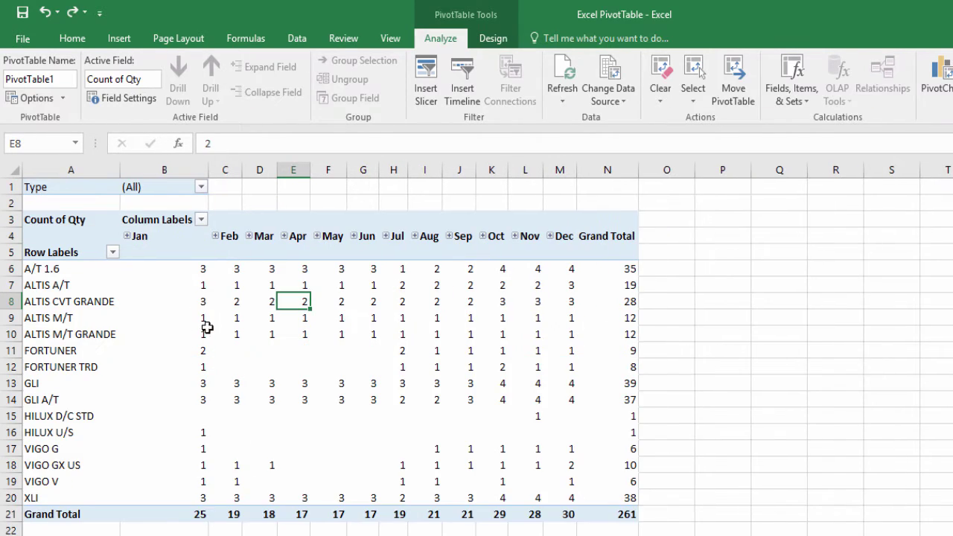
left_click(268, 352)
left_click(261, 319)
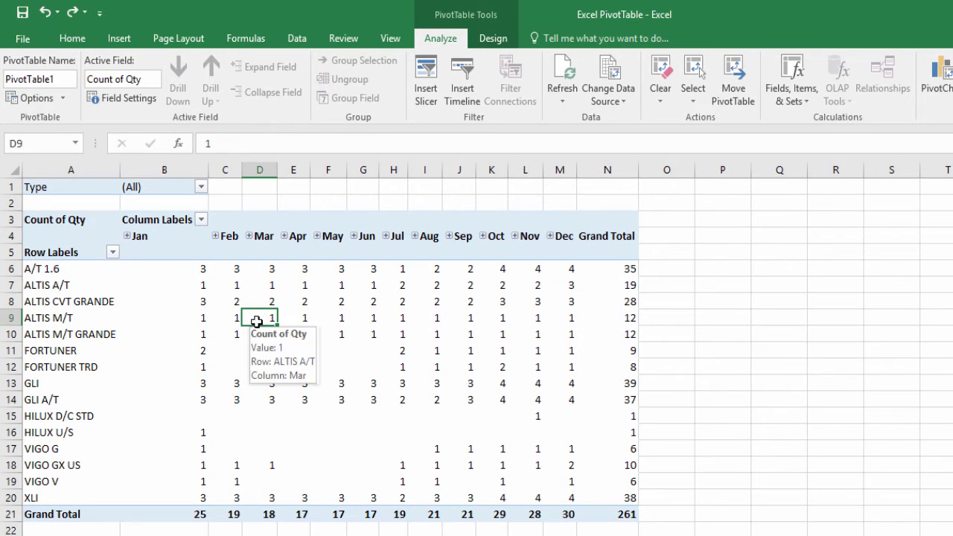
left_click(409, 282)
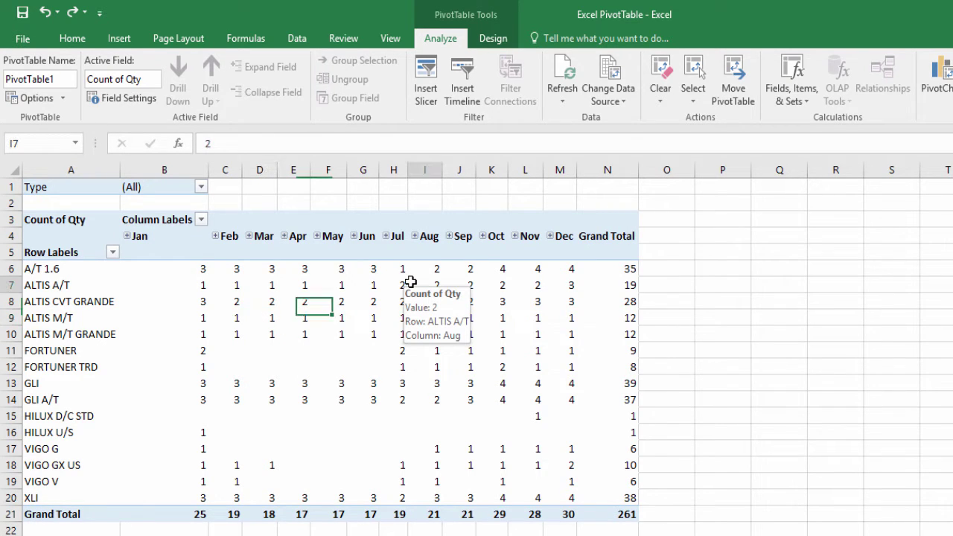
Step: Insert Type and VAR slicers and place the VAR slicer right of the PivotTable
left_click(427, 80)
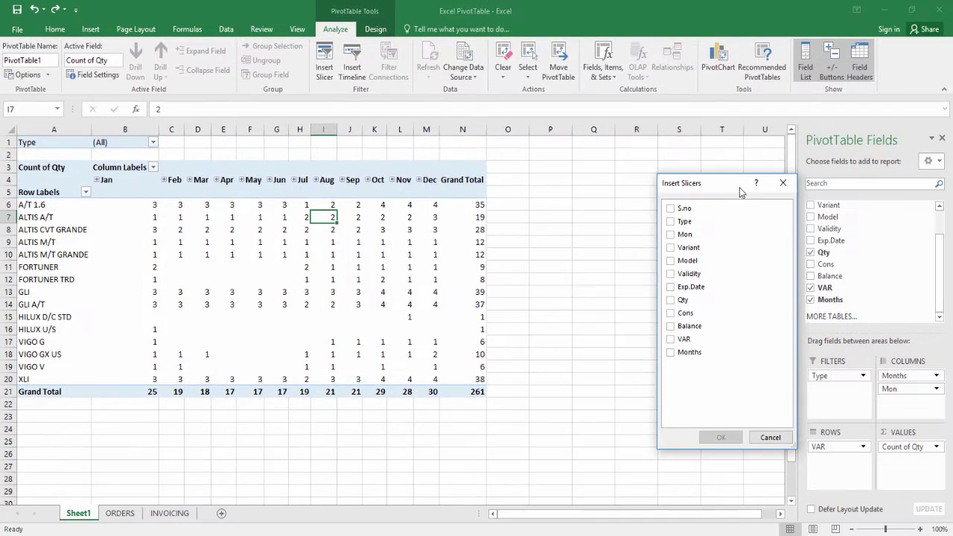
left_click_drag(740, 189, 685, 161)
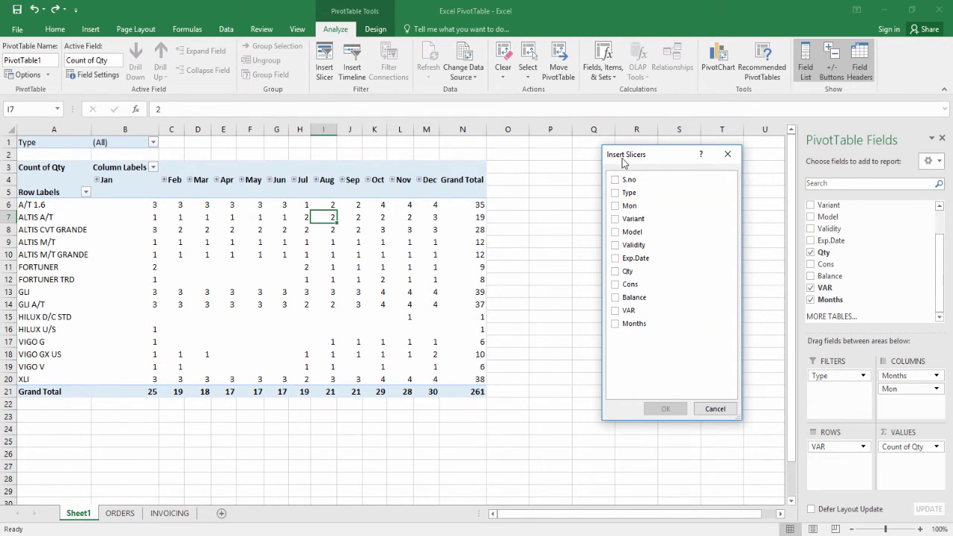
left_click_drag(647, 158, 638, 159)
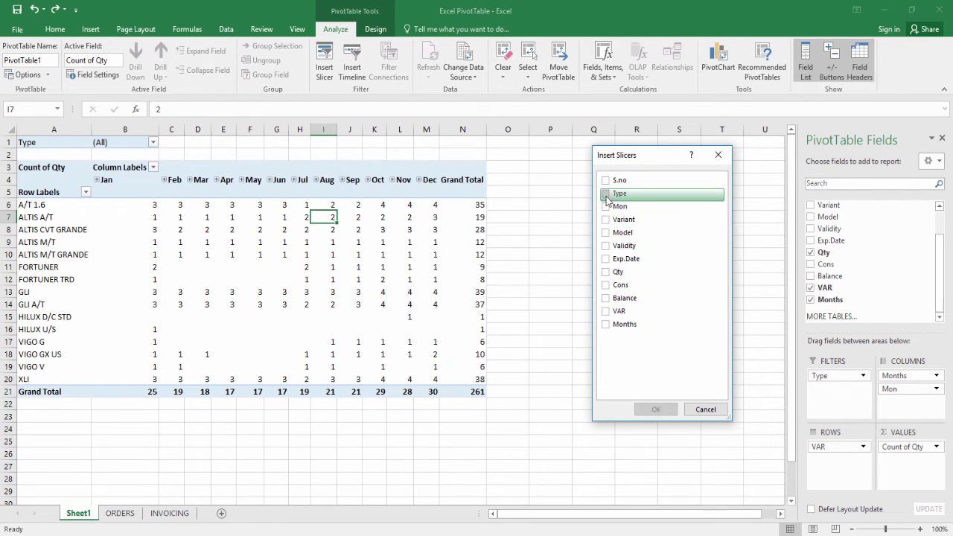
left_click(606, 194)
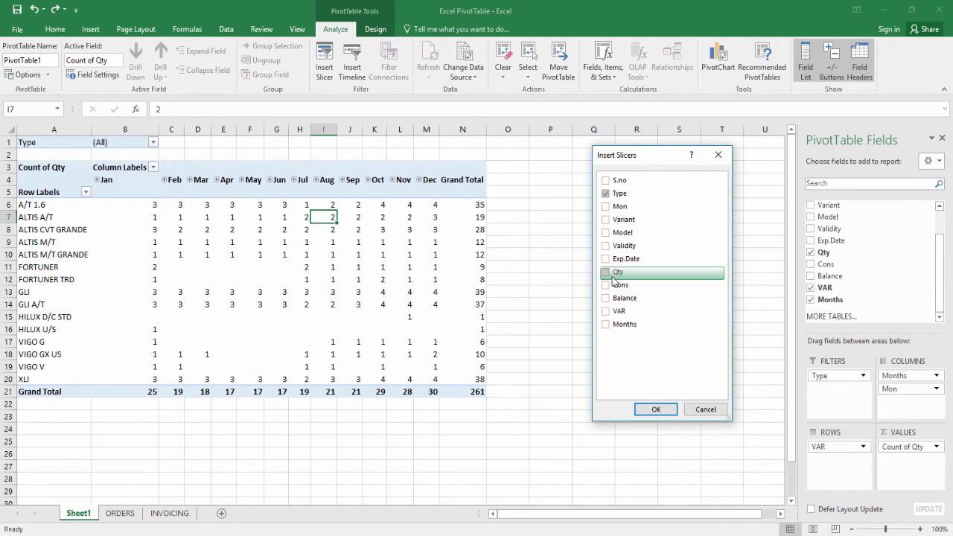
left_click(606, 311)
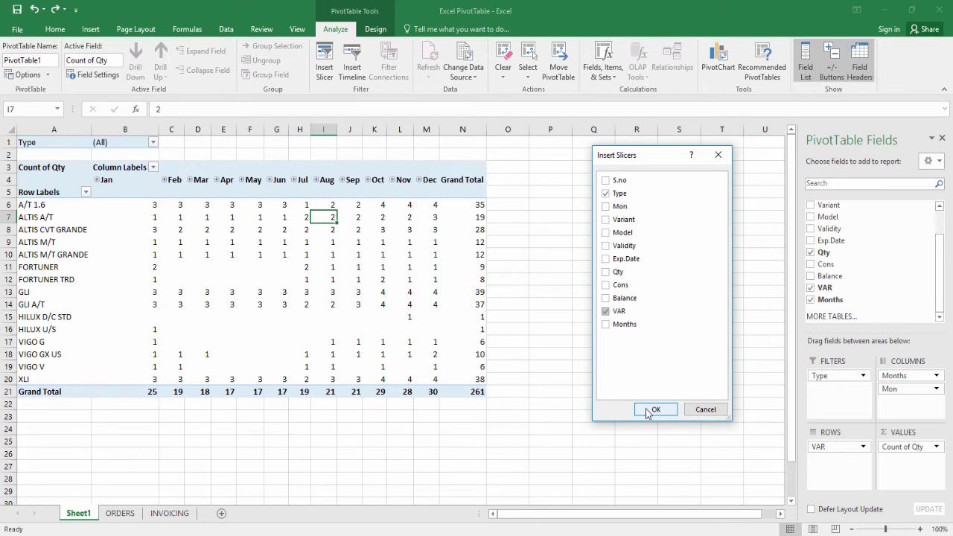
left_click(647, 411)
left_click_drag(492, 239, 578, 157)
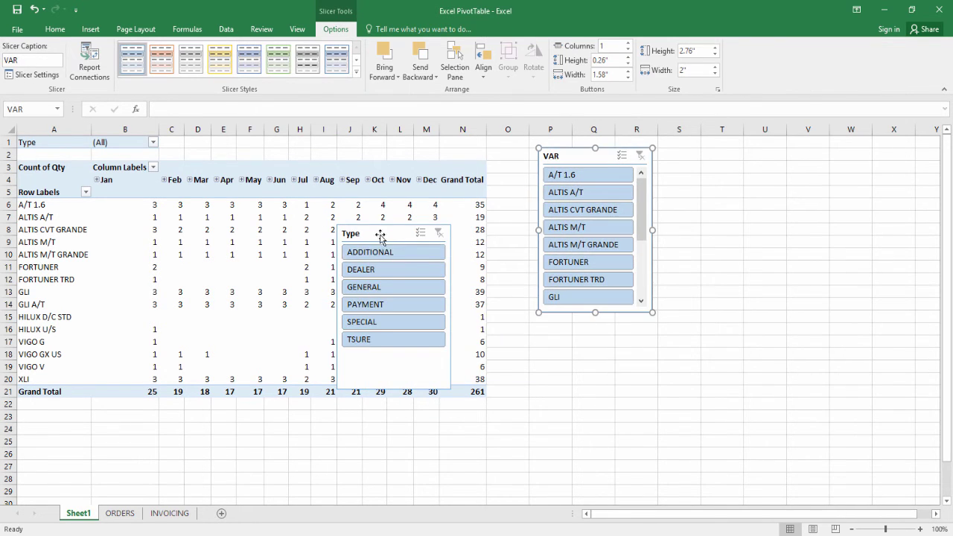
Step: Stack the Type slicer under VAR, then filter VAR to A/T 1.6 and clear it
mouse_move(378, 232)
left_mouse_down()
mouse_move(546, 327)
mouse_move(581, 323)
left_mouse_up()
left_click(508, 304)
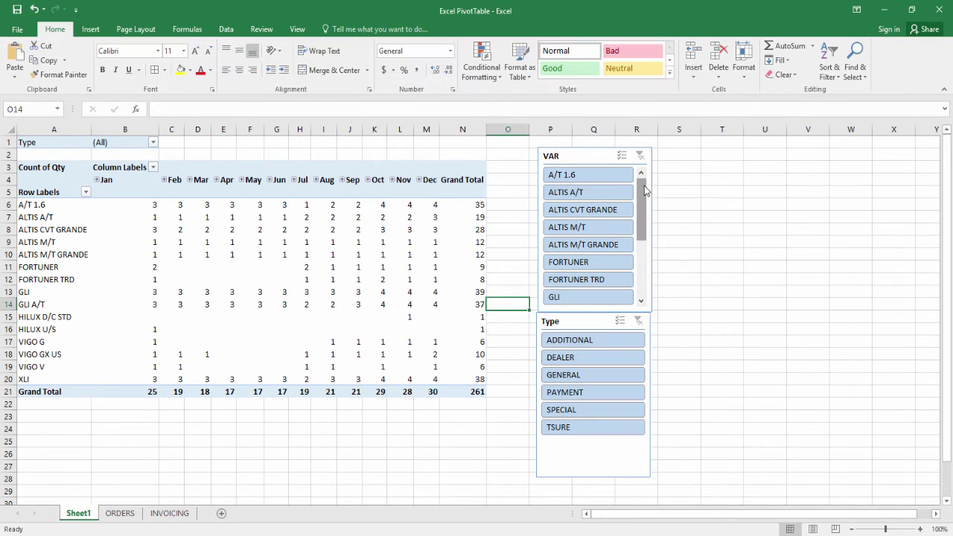
left_click(608, 318)
left_click(565, 181)
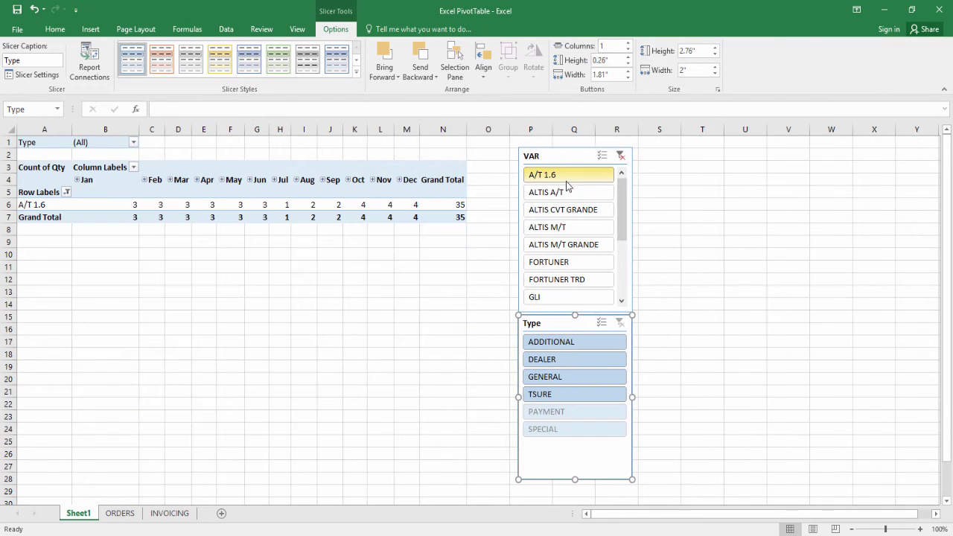
left_click(22, 205)
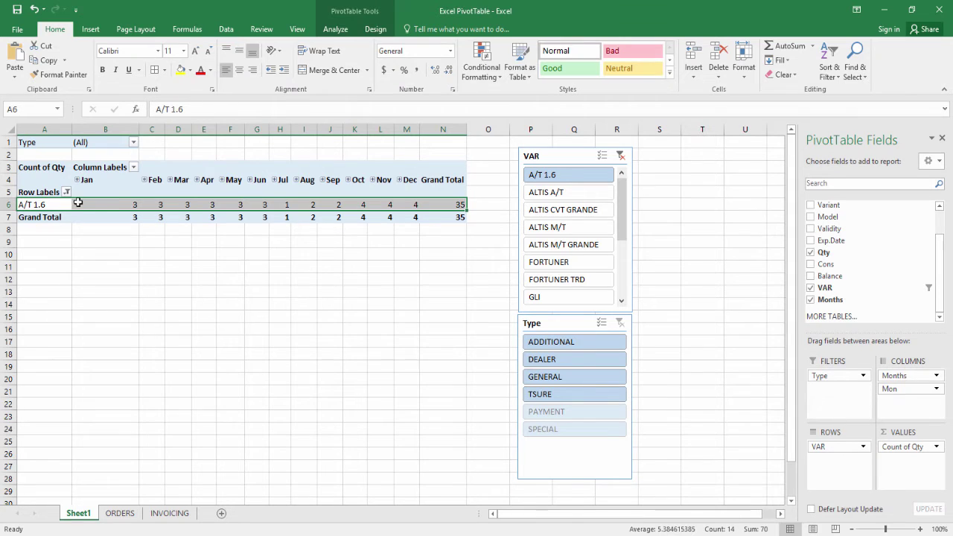
left_click(620, 155)
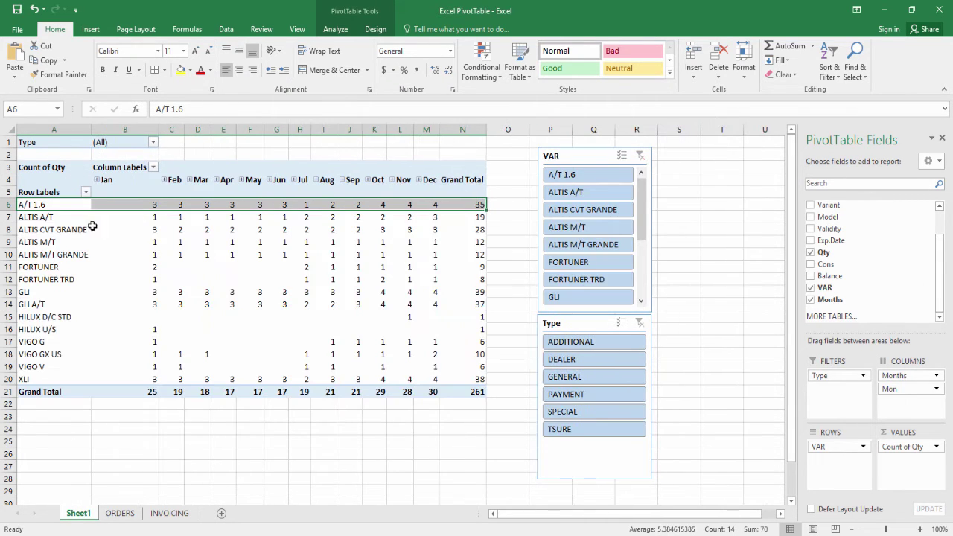
Step: Filter Row Labels to only A/T 1.6, then clear the VAR filter
left_click(86, 192)
left_click(35, 314)
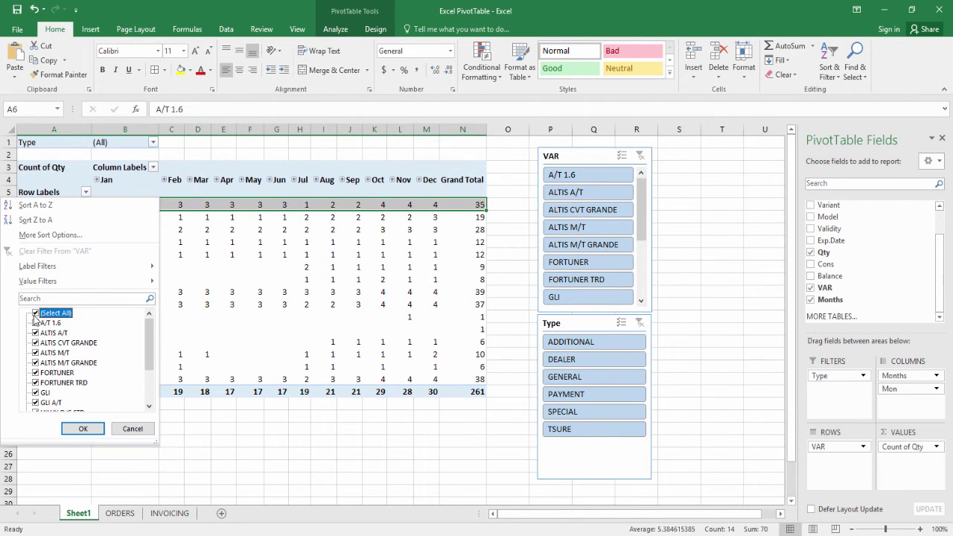
left_click(35, 322)
left_click(82, 428)
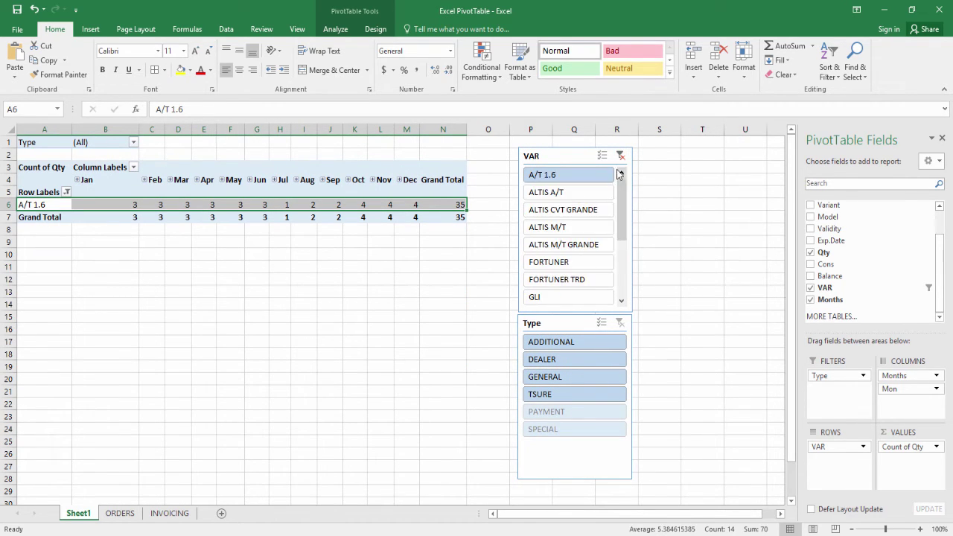
left_click(620, 155)
Step: Filter the VAR slicer to FORTUNER, ALTIS A/T, A/T 1.6 and ALTIS CVT GRANDE
left_click(590, 261)
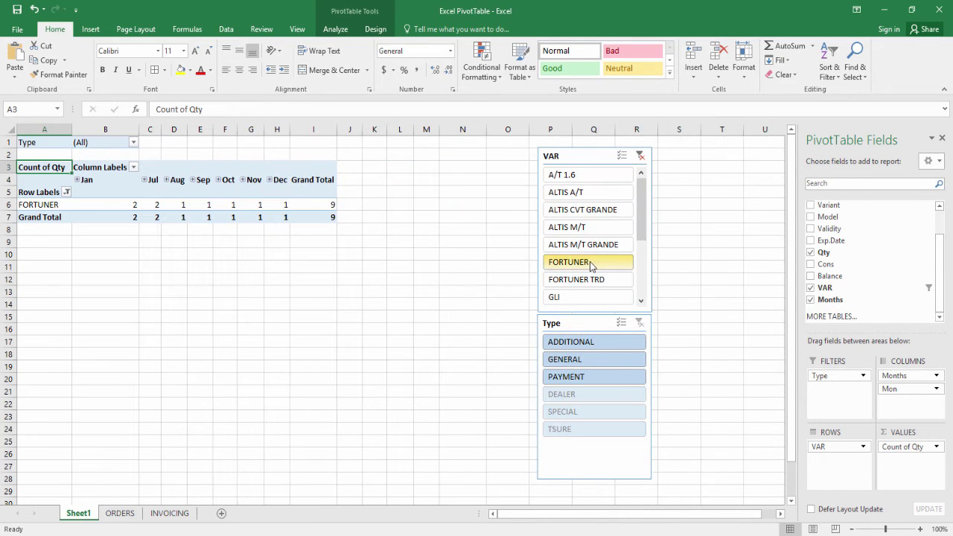
left_click(588, 192, "ctrl")
left_click(586, 175, "ctrl")
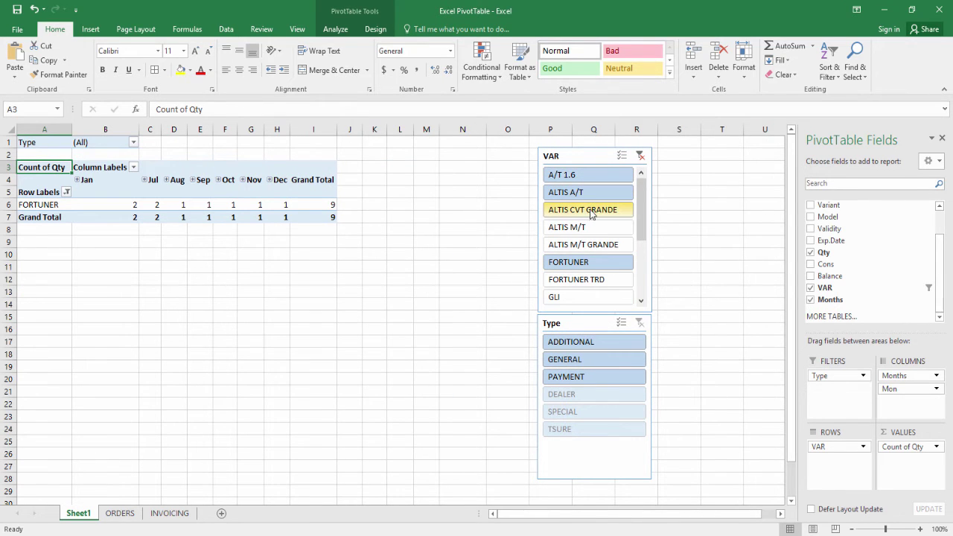
left_click(591, 211, "ctrl")
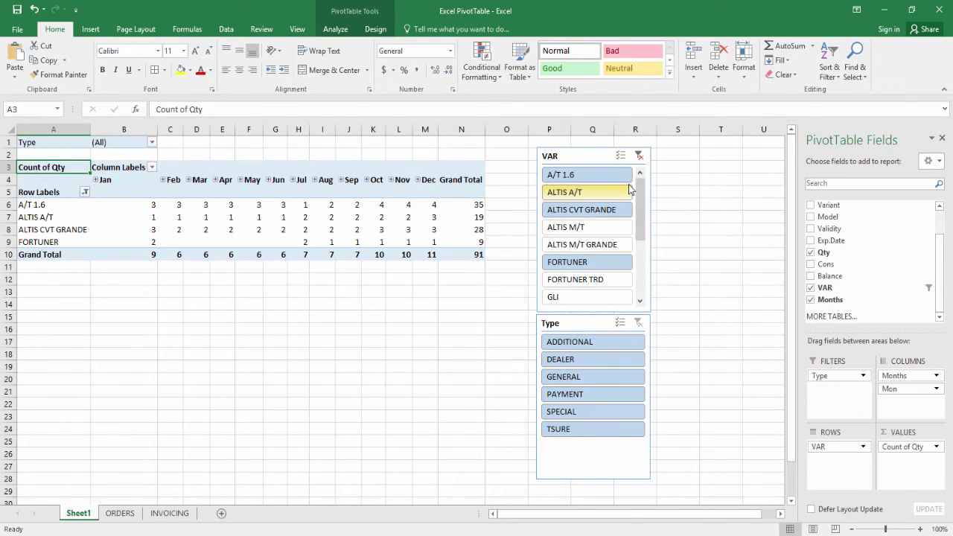
Step: Filter Type to ADDITIONAL, then GENERAL through TSURE, and clear both slicer filters
left_click(592, 343)
left_click(602, 377)
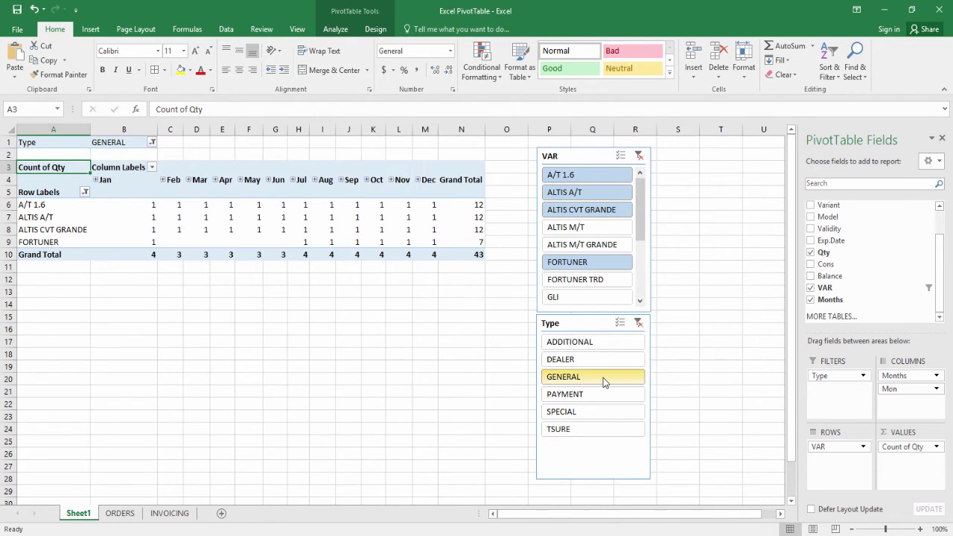
left_click_drag(602, 377, 599, 426)
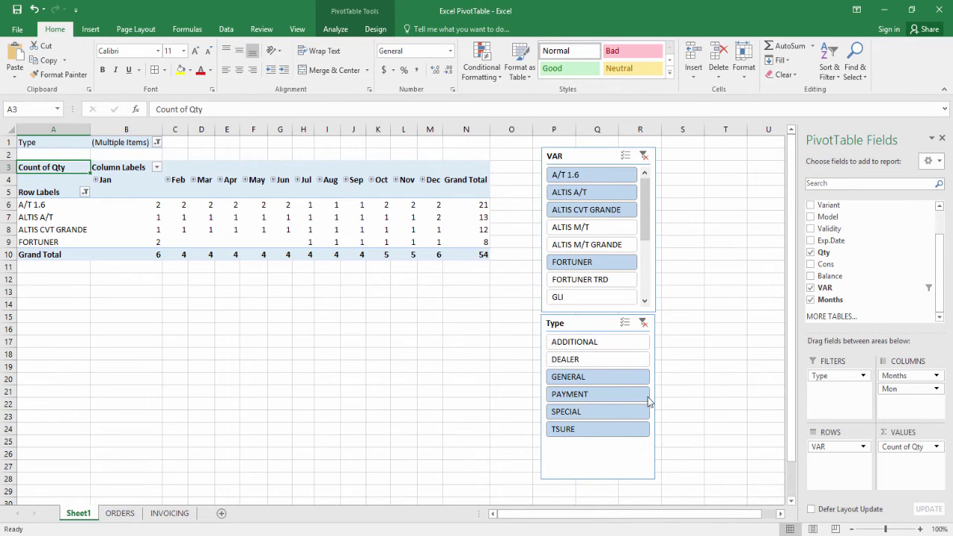
left_click(643, 325)
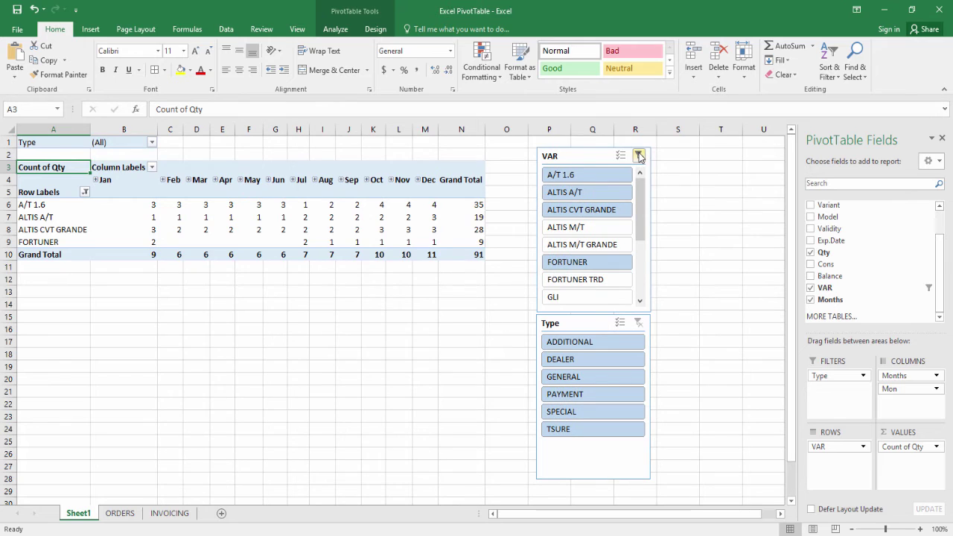
left_click(640, 155)
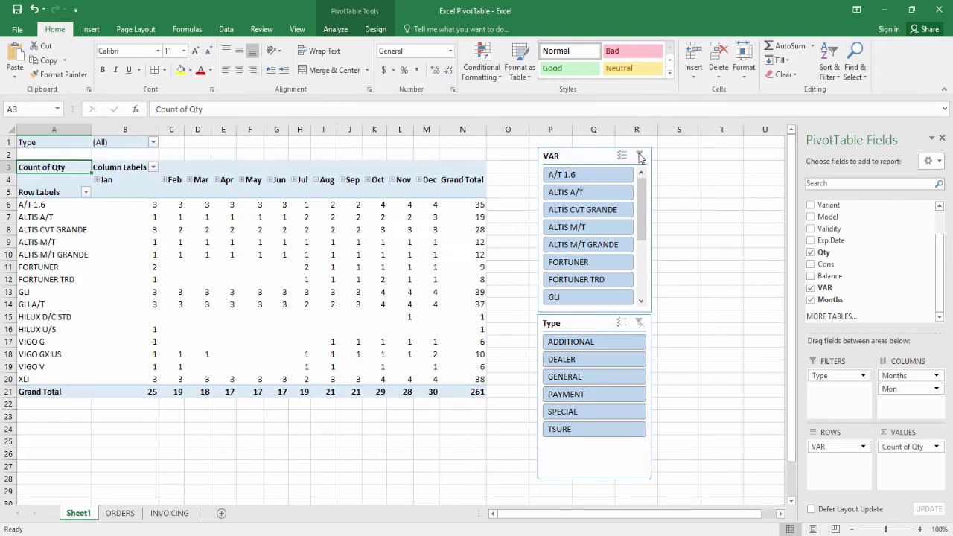
left_click(370, 242)
left_click(335, 29)
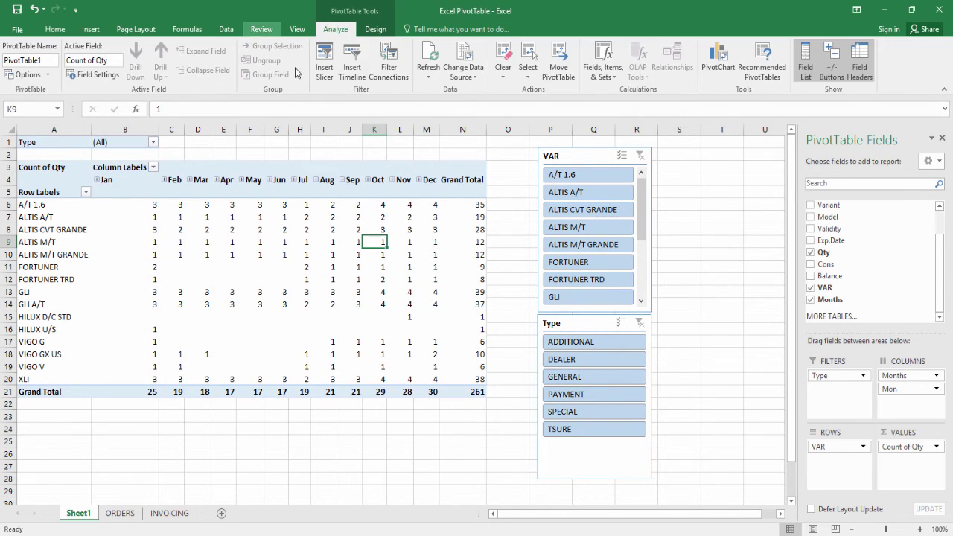
Step: Insert a Mon timeline, place it below the PivotTable and widen it to show every month
left_click(351, 56)
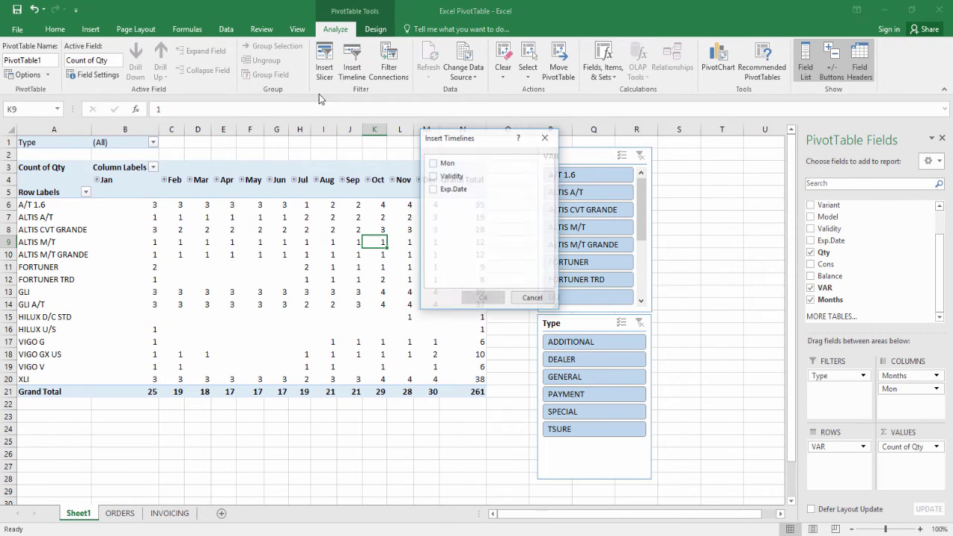
left_click(432, 163)
left_click(482, 299)
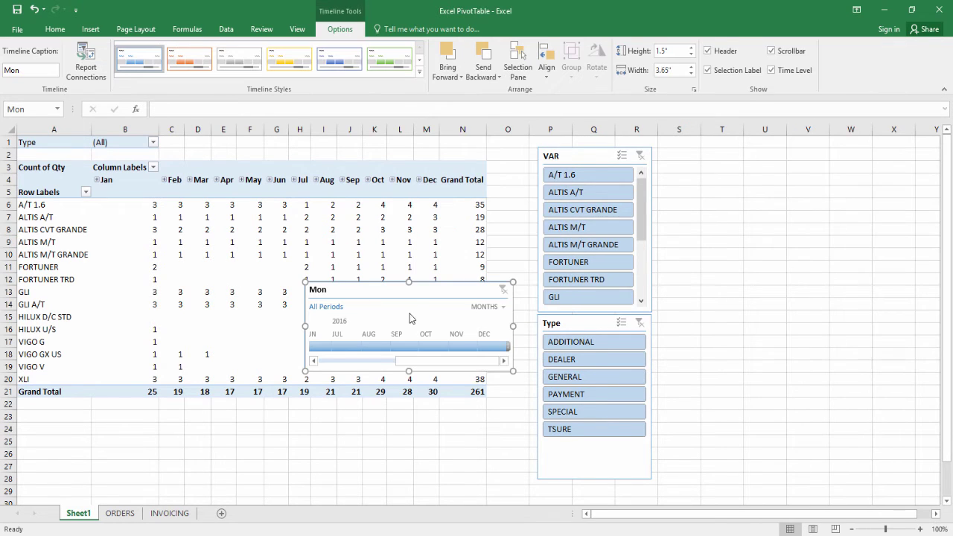
left_click_drag(401, 293, 121, 404)
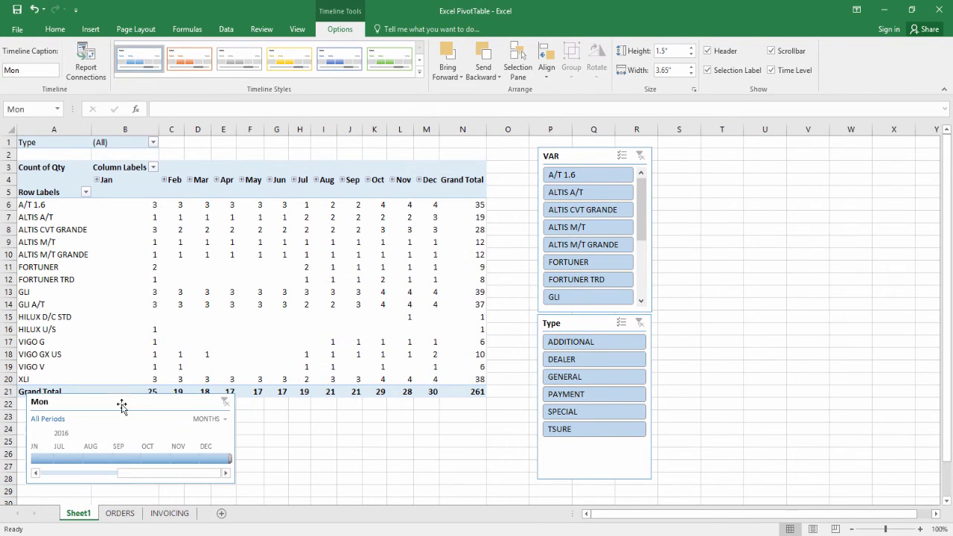
left_click_drag(236, 437, 487, 434)
Step: Try June, February, April and multi-month periods, then reset the timeline to All Periods
left_click(52, 461)
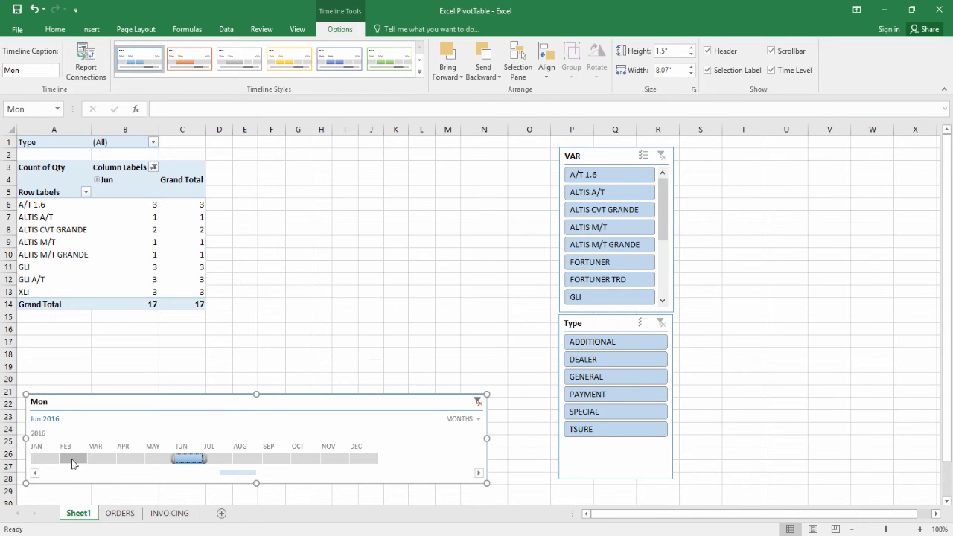
left_click(73, 459)
left_click_drag(74, 459, 369, 463)
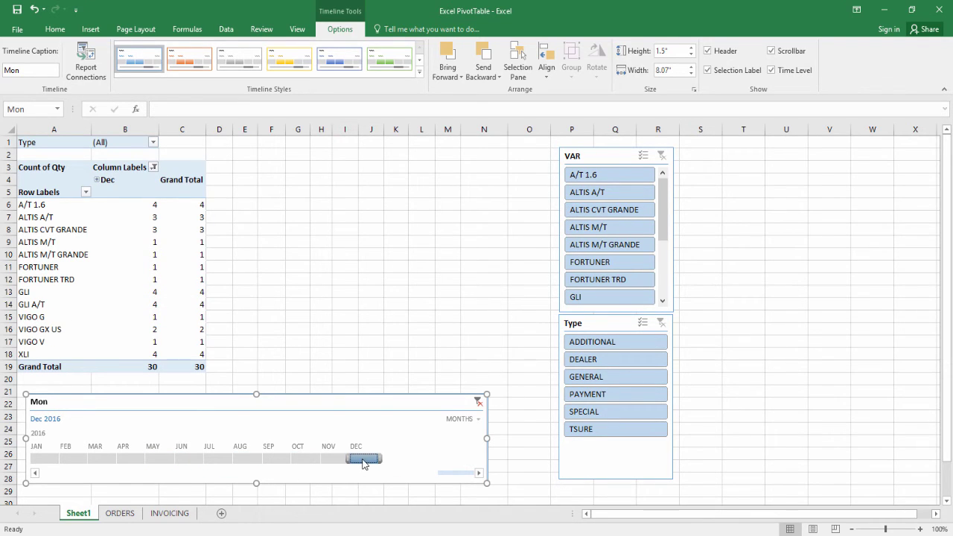
left_click_drag(348, 459, 144, 461)
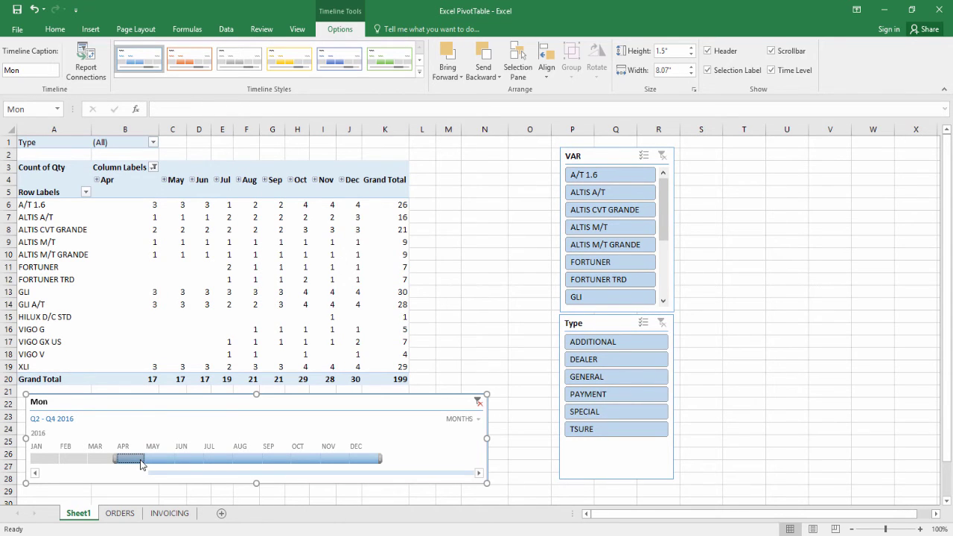
left_click(477, 402)
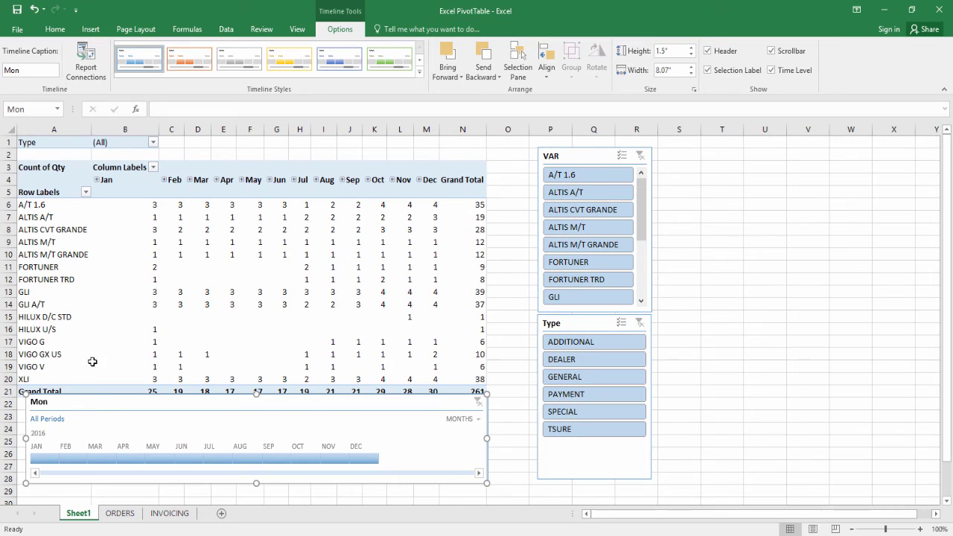
Step: Move the timeline below the Grand Total row and give it a dark green style
left_click_drag(107, 406, 107, 419)
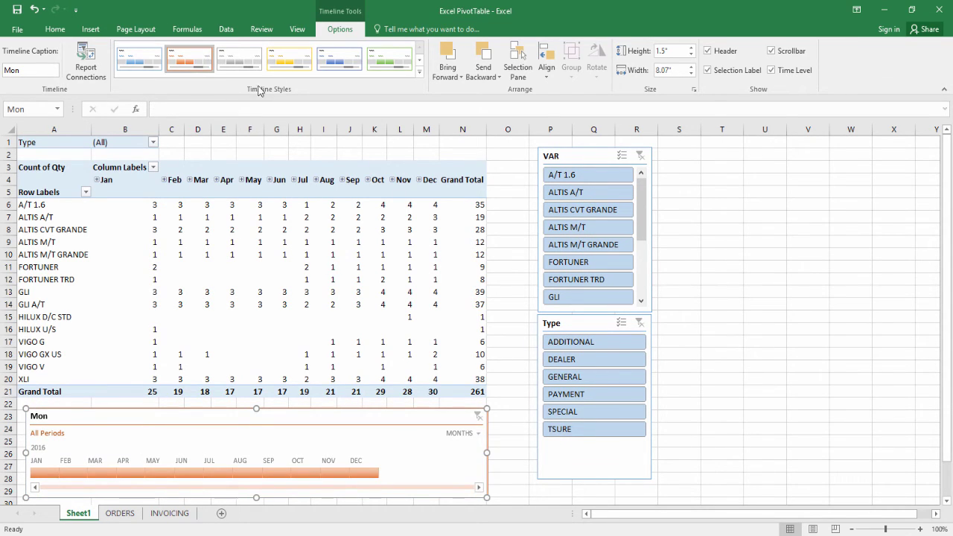
left_click(289, 60)
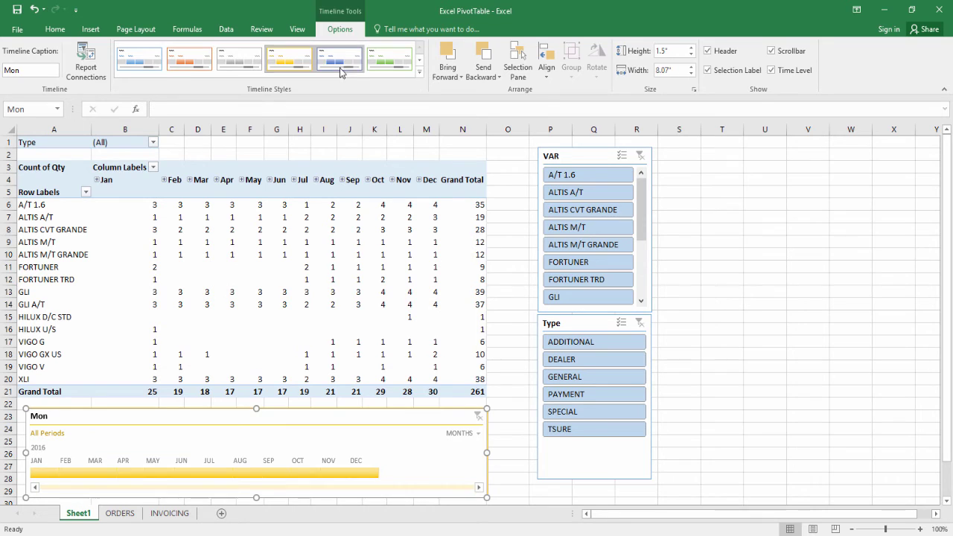
left_click(389, 64)
left_click(419, 72)
left_click(388, 112)
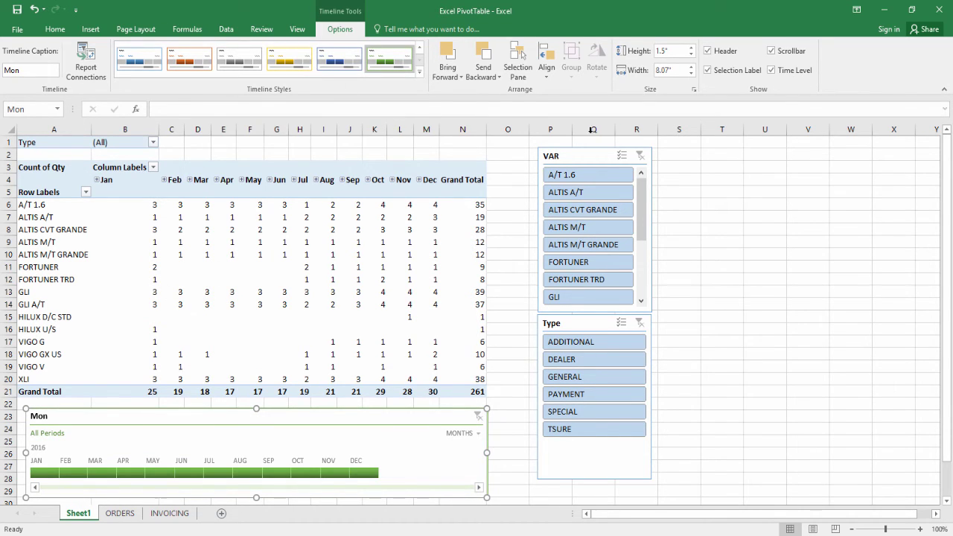
Step: Apply the green slicer style to the VAR slicer
left_click(575, 159)
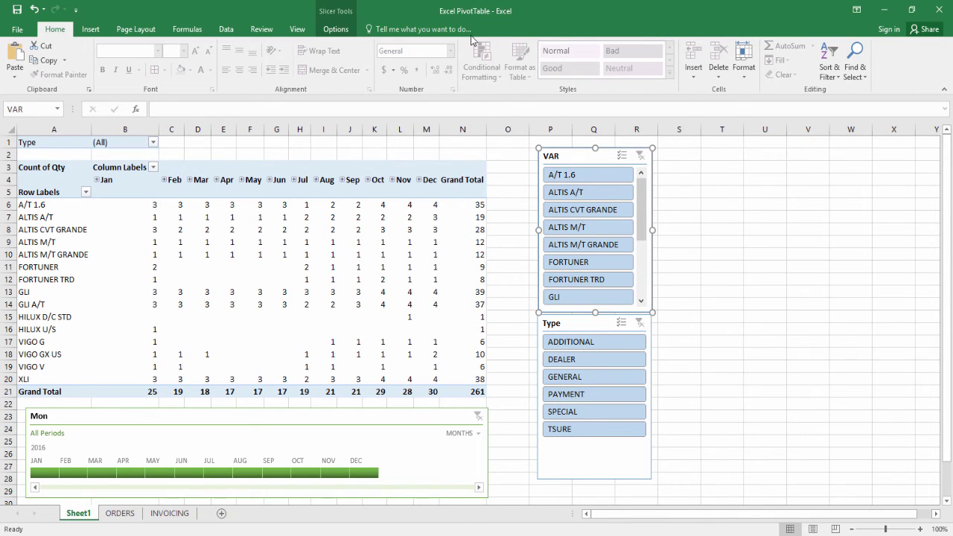
left_click(519, 179)
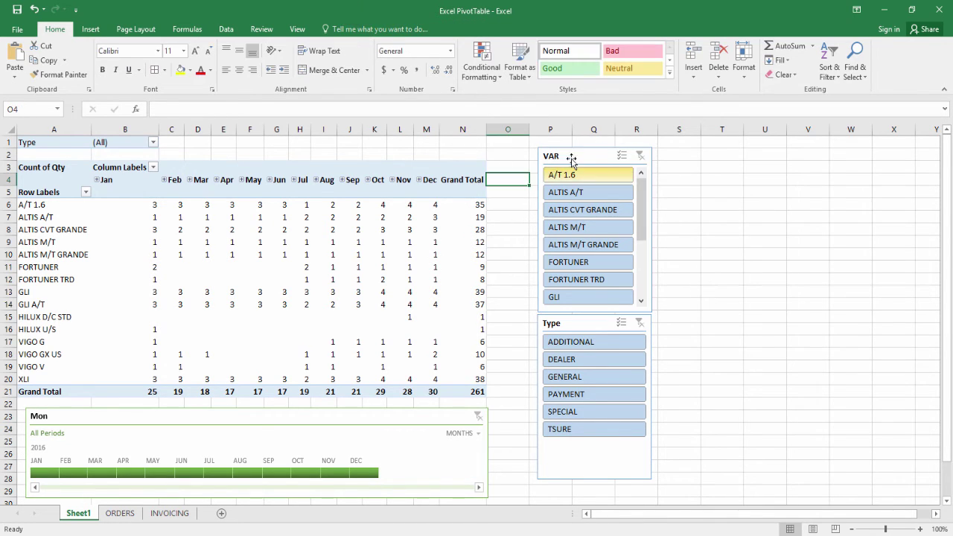
left_click(571, 159)
left_click(336, 29)
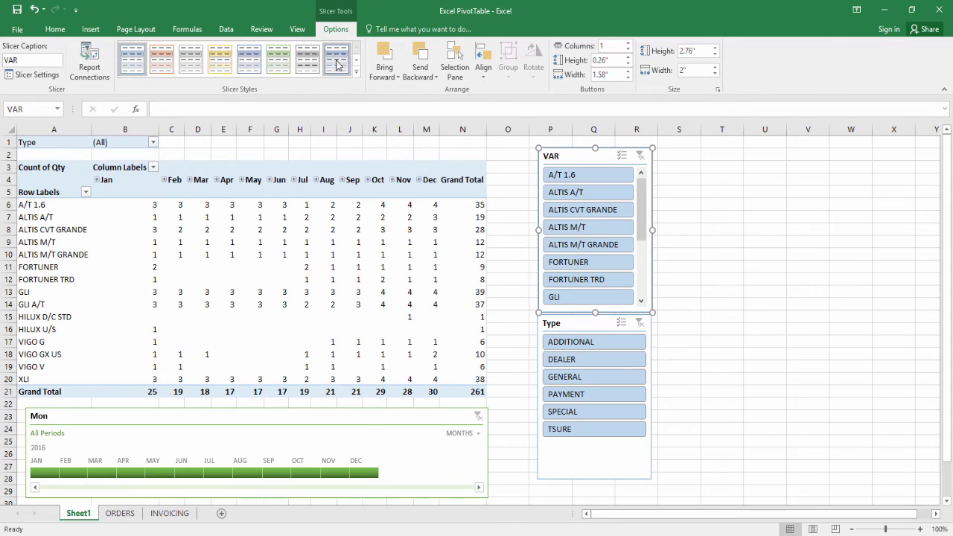
left_click(277, 60)
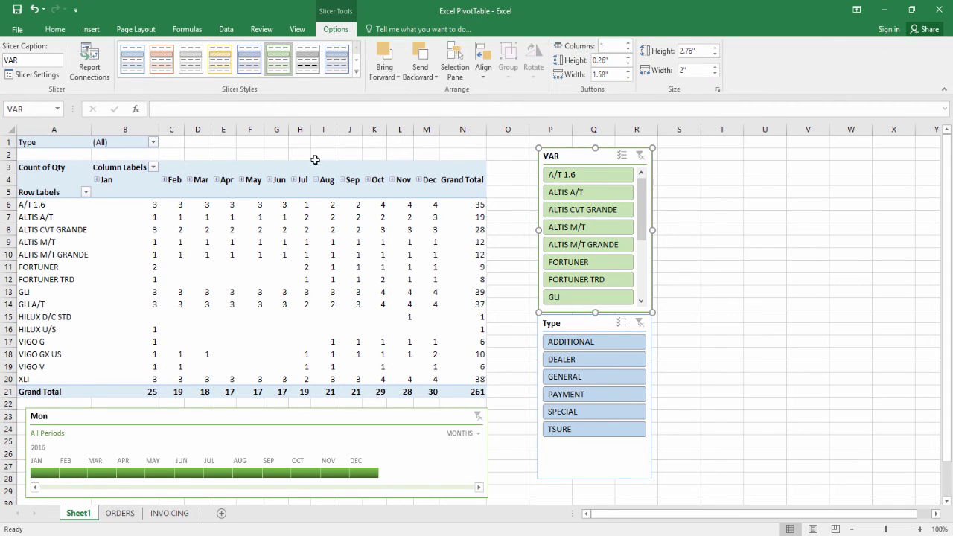
key("Escape")
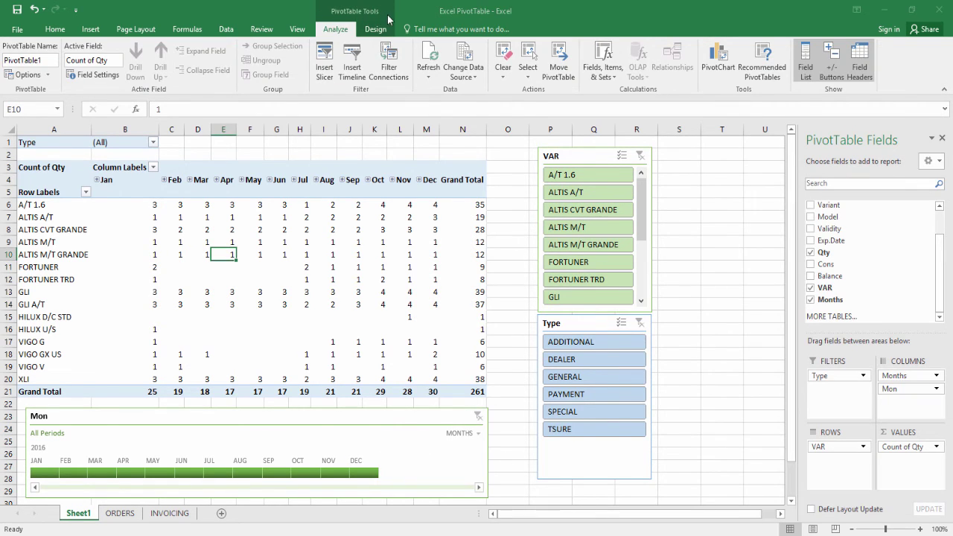
left_click(389, 61)
left_click_drag(504, 141, 500, 142)
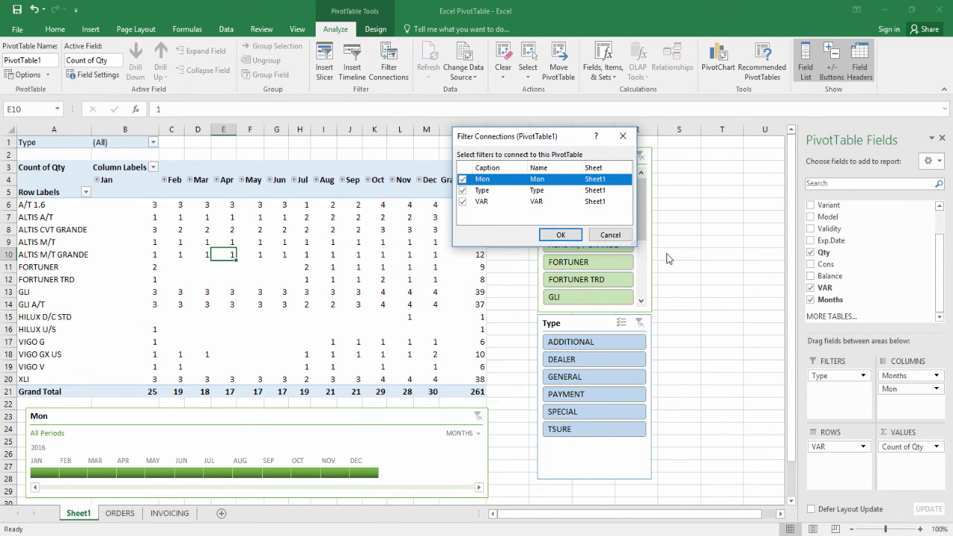
left_click_drag(537, 141, 583, 42)
left_click_drag(679, 147, 692, 308)
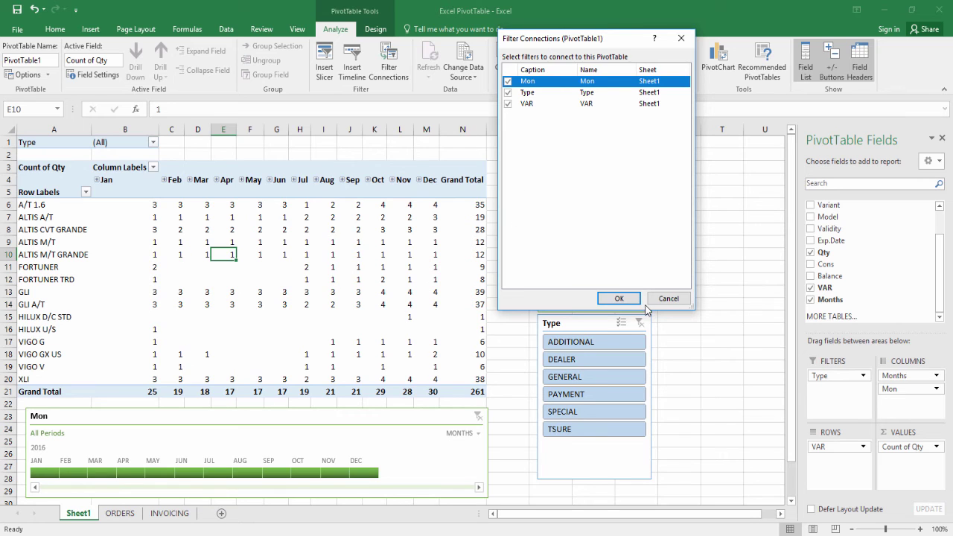
left_click_drag(565, 38, 555, 38)
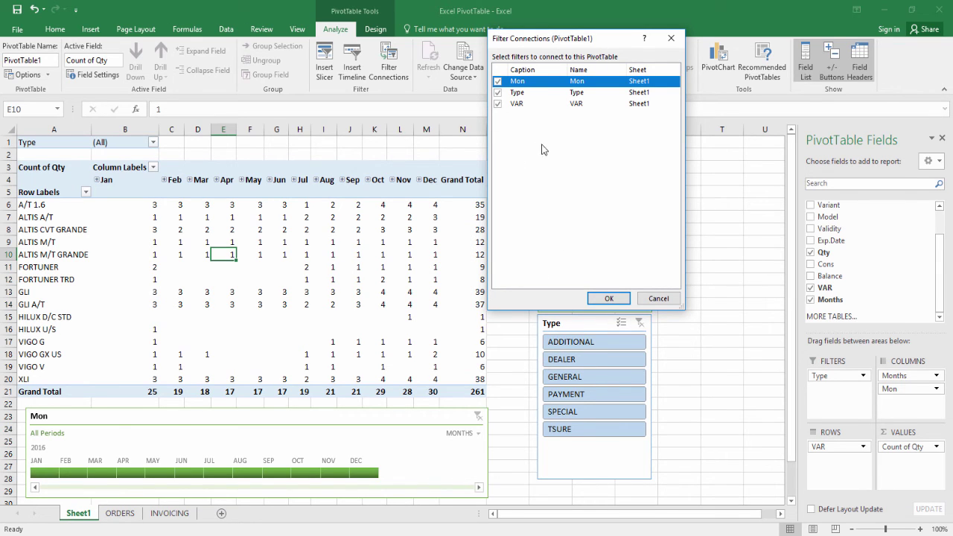
left_click(608, 297)
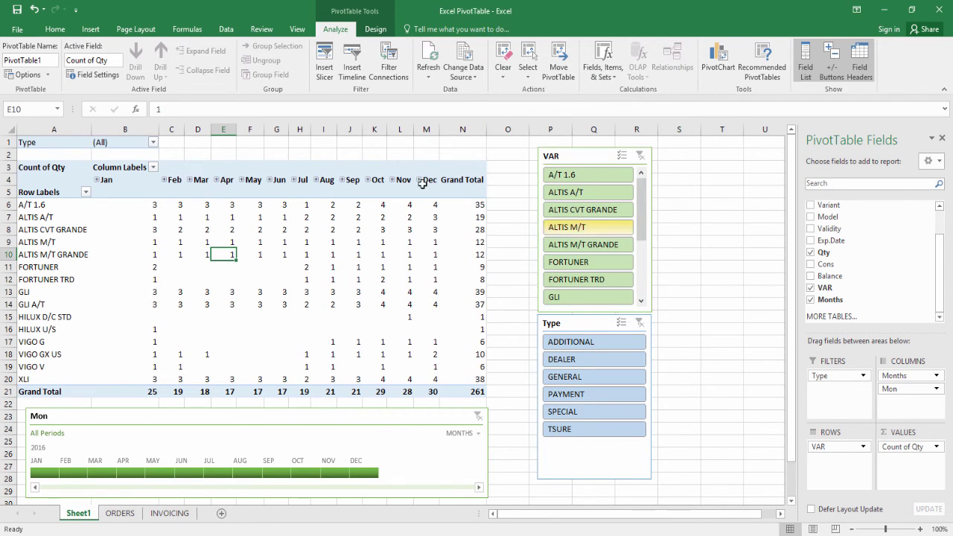
left_click(294, 218)
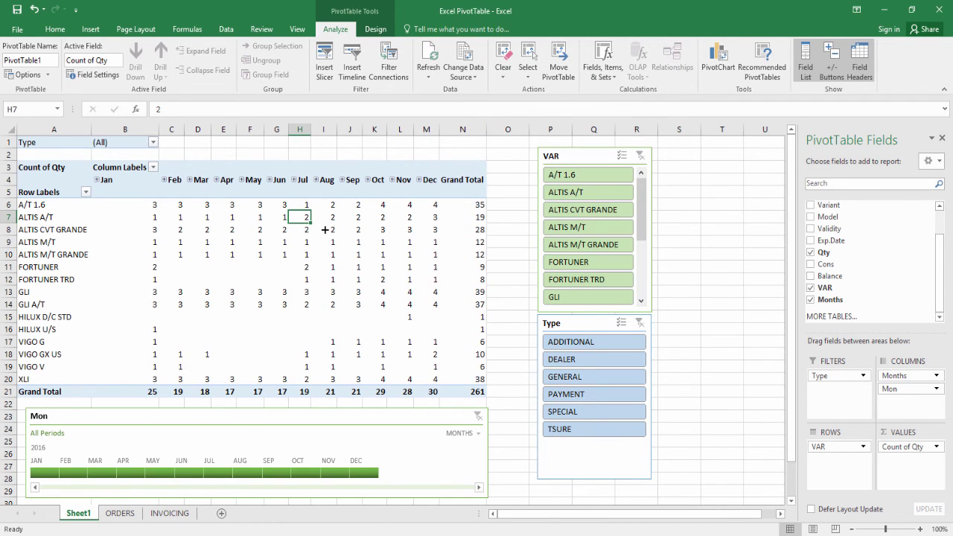
left_click(119, 513)
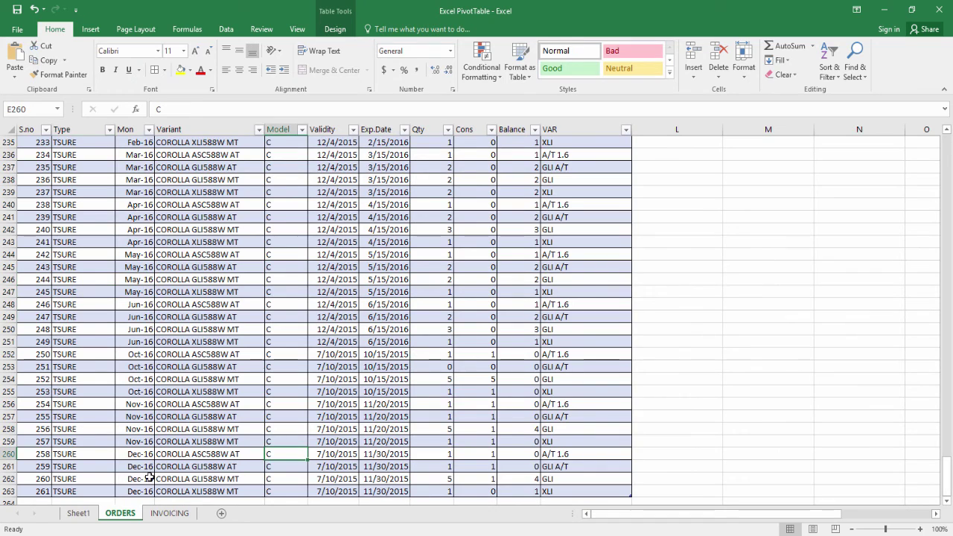
left_click(79, 513)
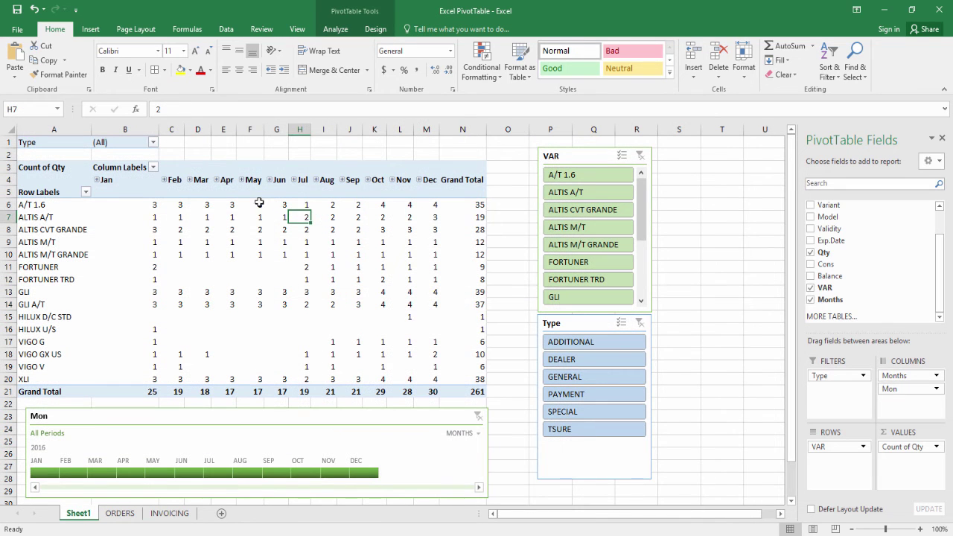
left_click(344, 29)
left_click(429, 77)
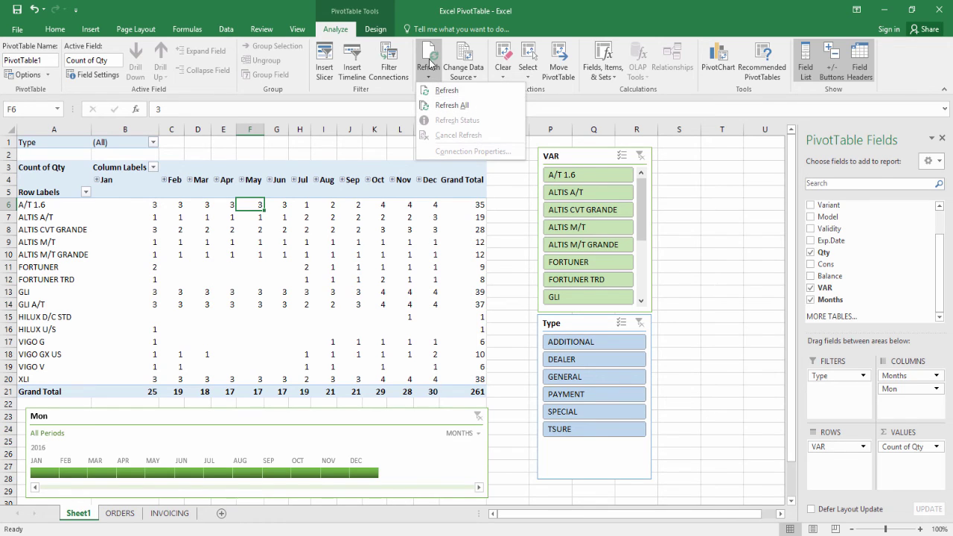
left_click(431, 63)
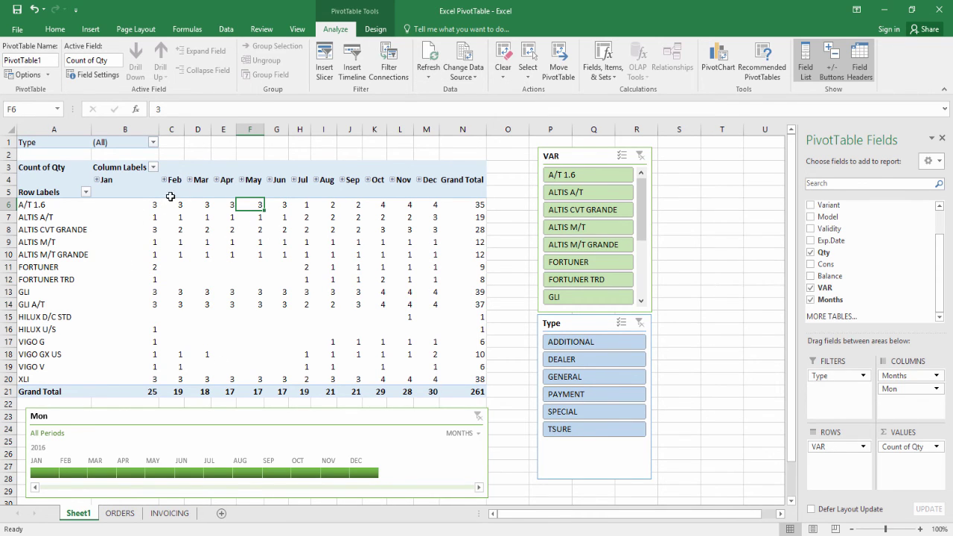
left_click(466, 67)
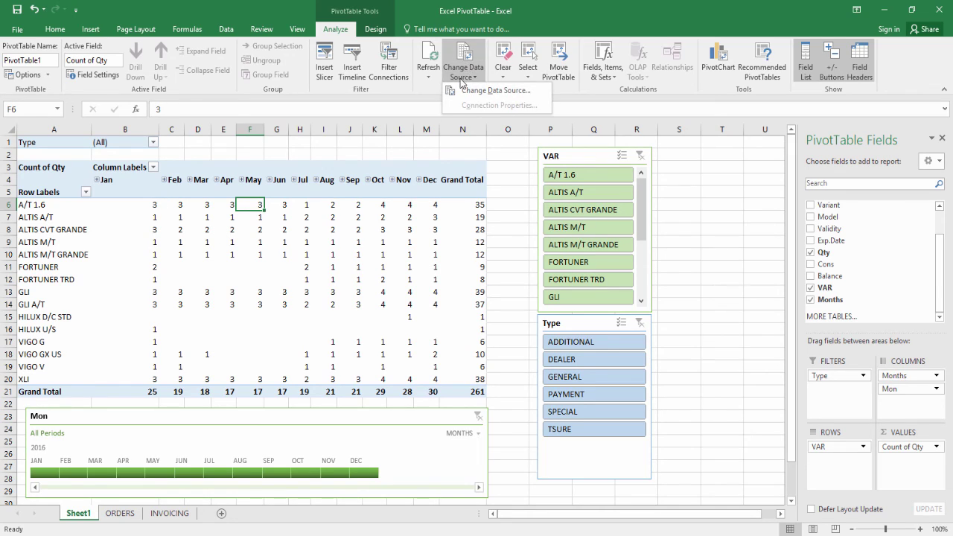
left_click(510, 91)
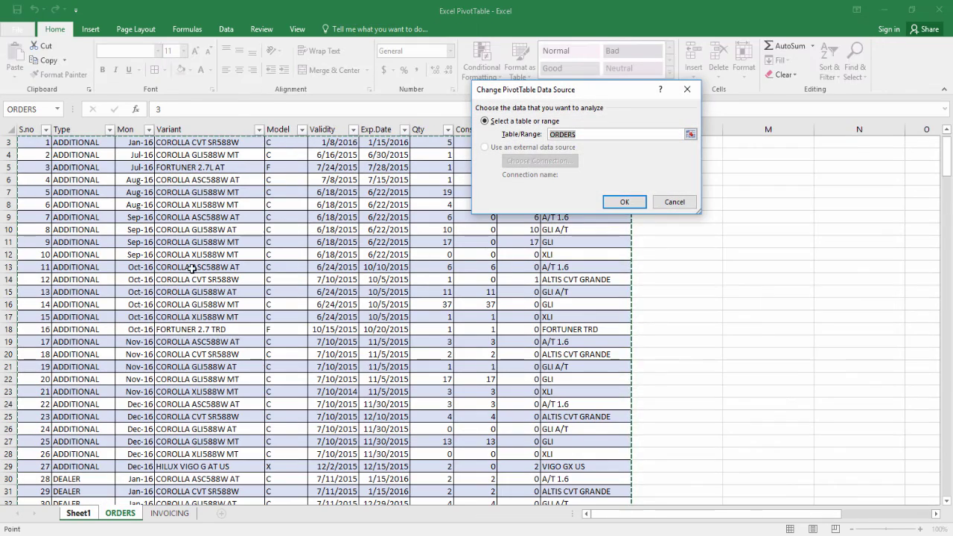
scroll(145, 215, "up", 1)
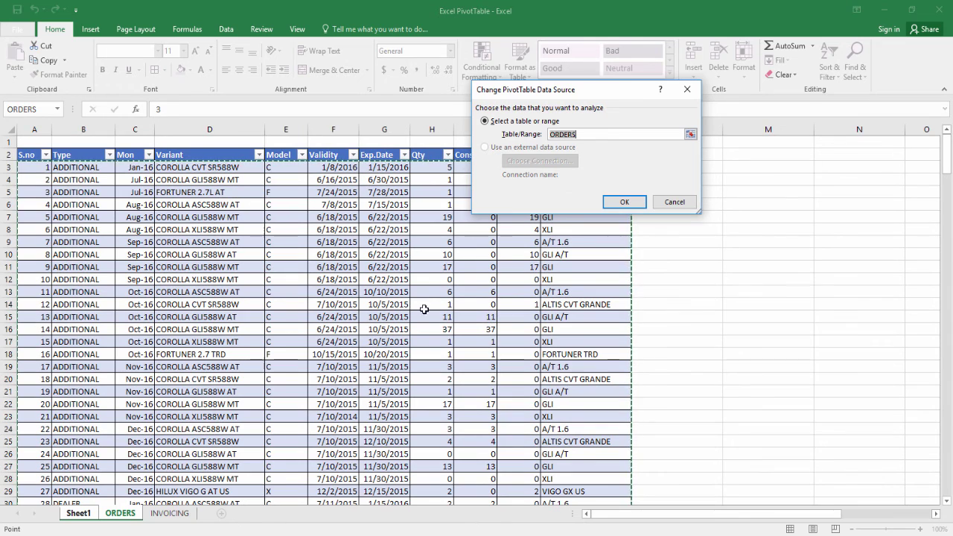
Step: Close the data source settings unchanged, then test Clear All on the PivotTable and undo it
left_click(665, 204)
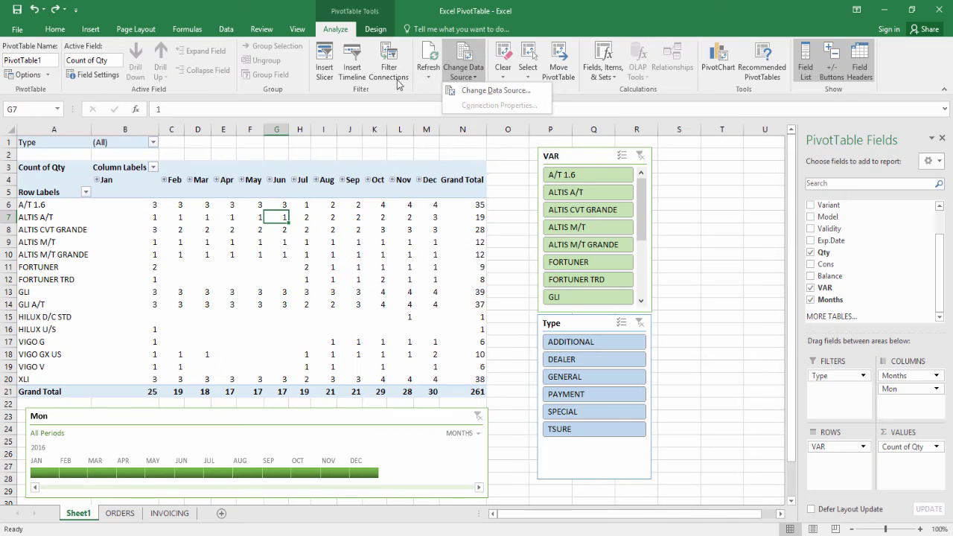
left_click(397, 188)
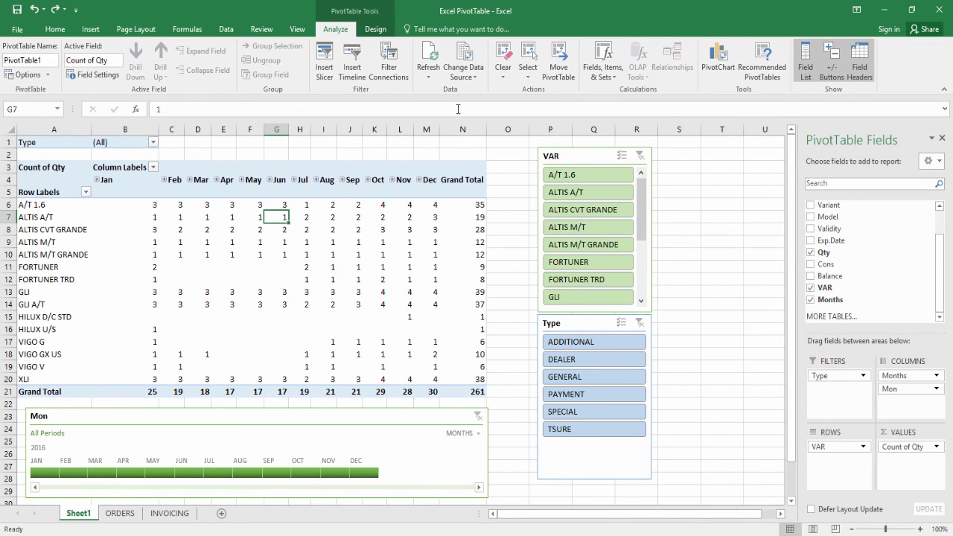
left_click(463, 59)
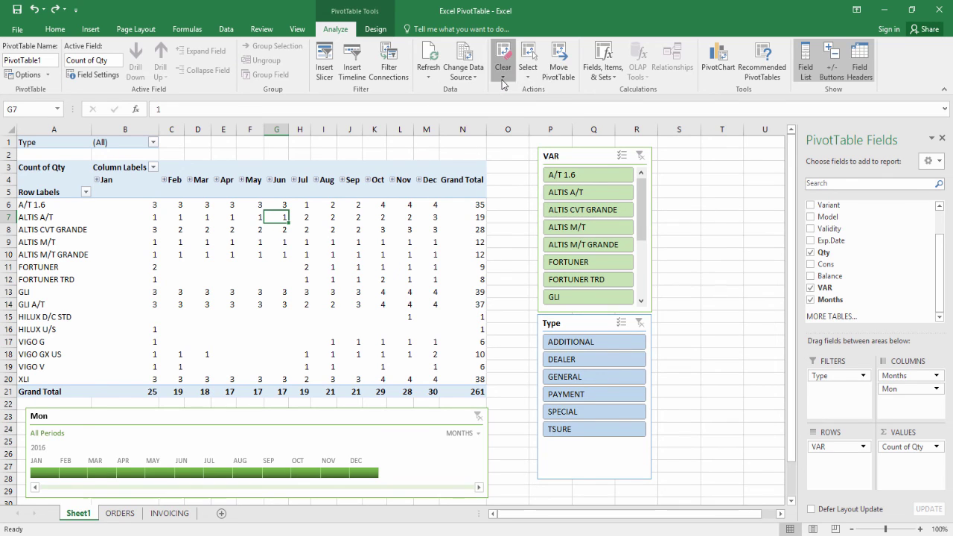
left_click(503, 68)
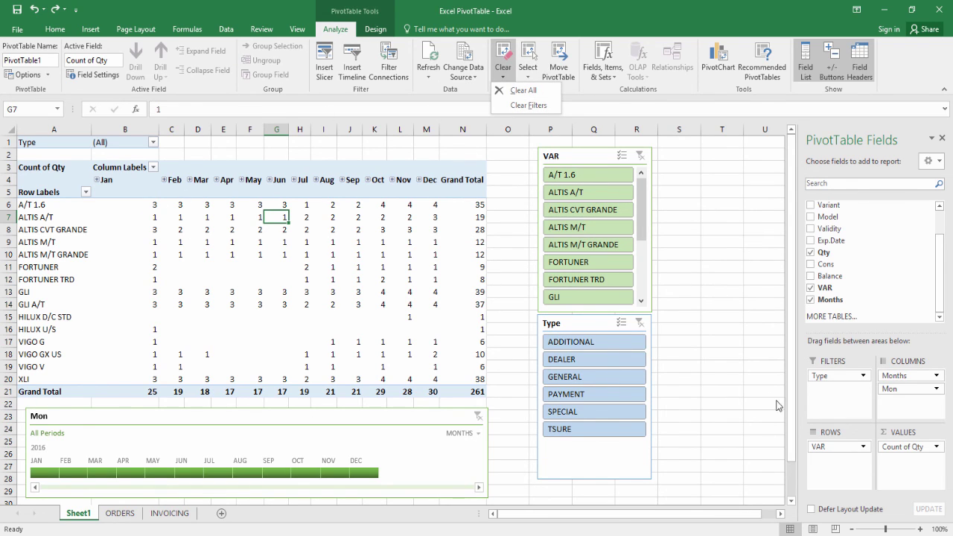
left_click(518, 91)
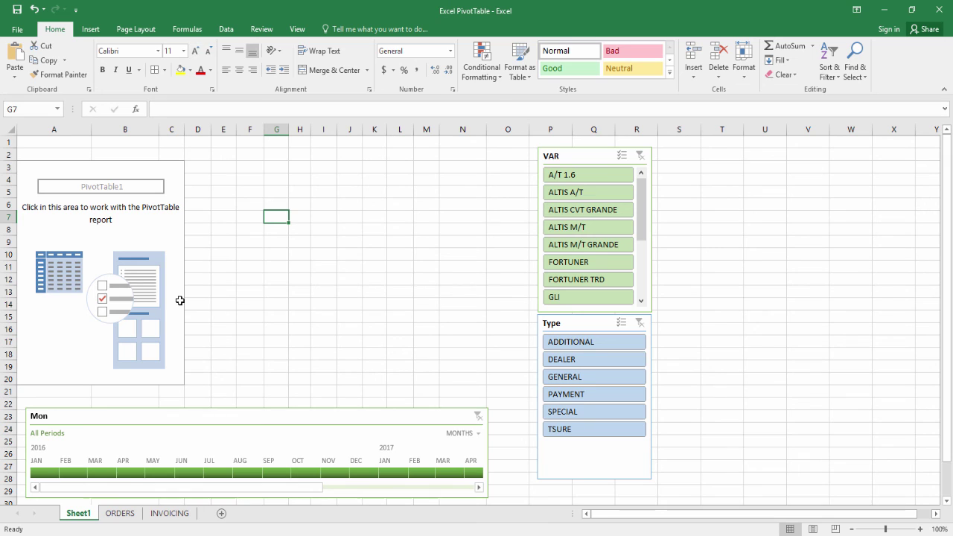
key("ctrl+z")
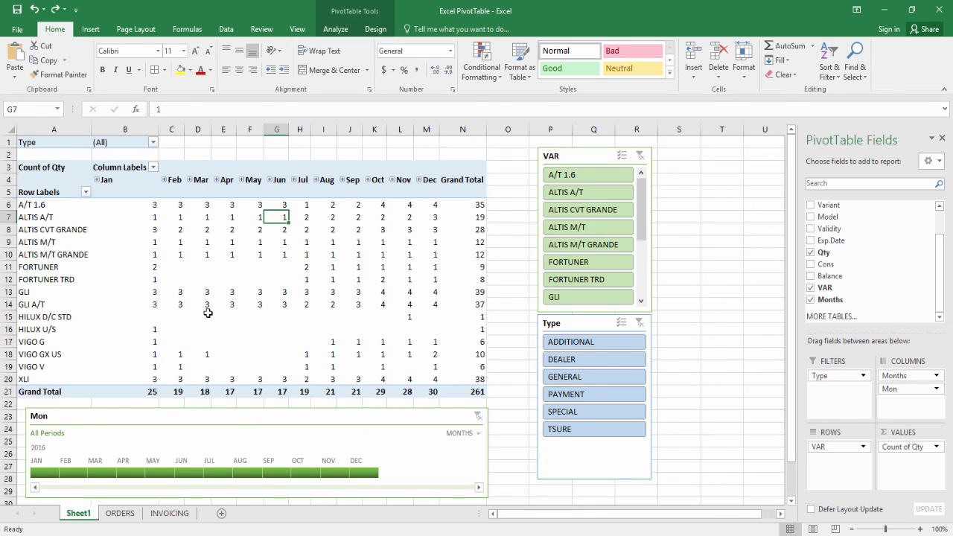
Step: Clear filters, then filter to ALTIS CVT GRANDE, GENERAL type and Aug 2016
left_click(350, 253)
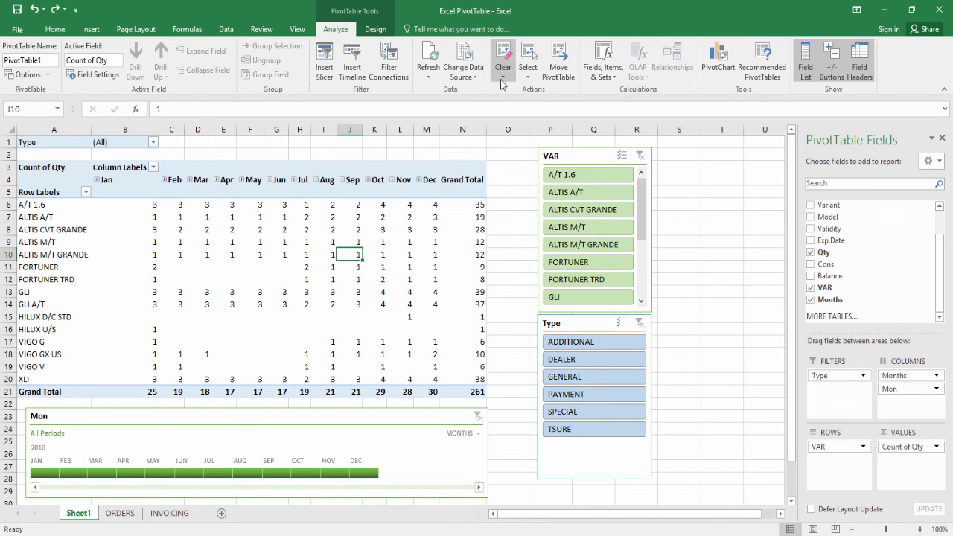
left_click(503, 68)
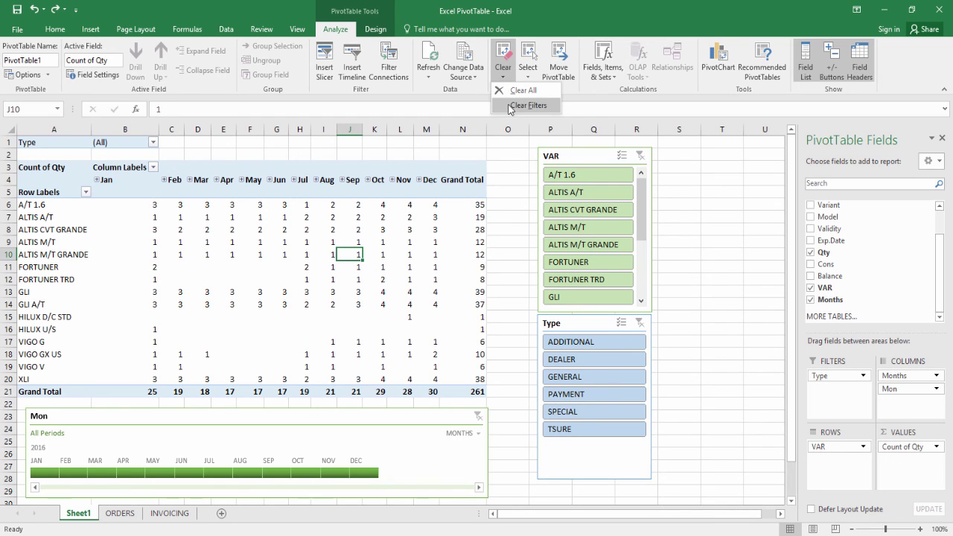
left_click(509, 104)
left_click(328, 231)
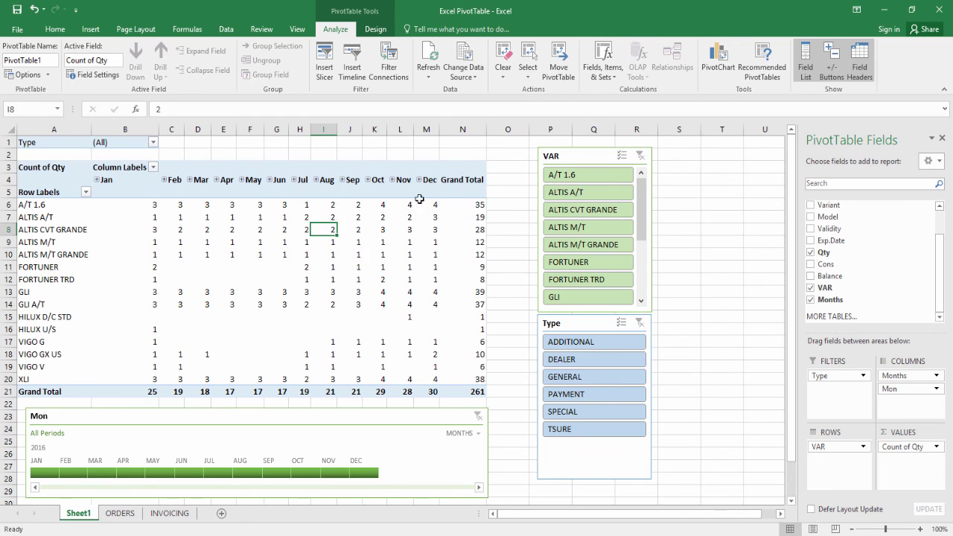
left_click(582, 209)
left_click(569, 376)
left_click(248, 473)
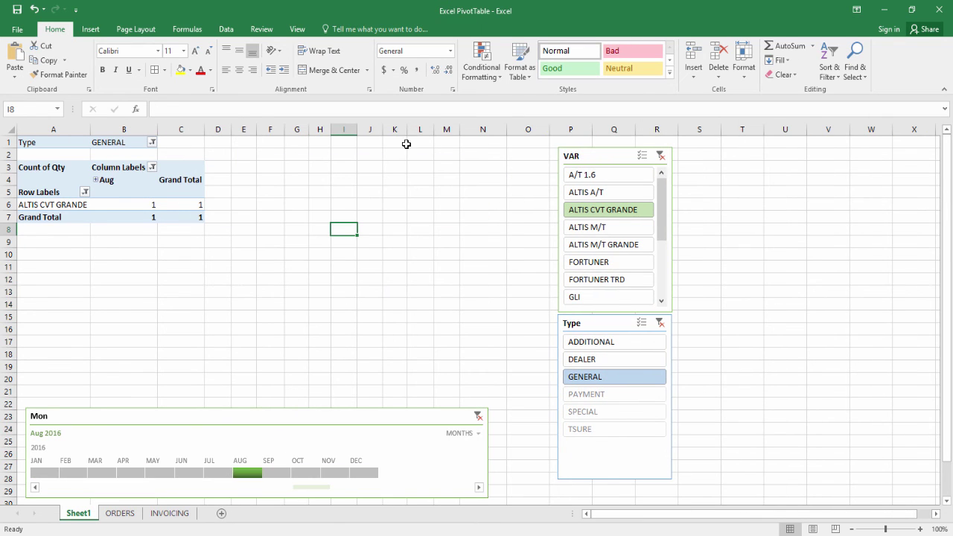
Step: Remove all slicer and timeline filters using Analyze > Clear > Clear Filters
left_click(125, 192)
left_click(335, 29)
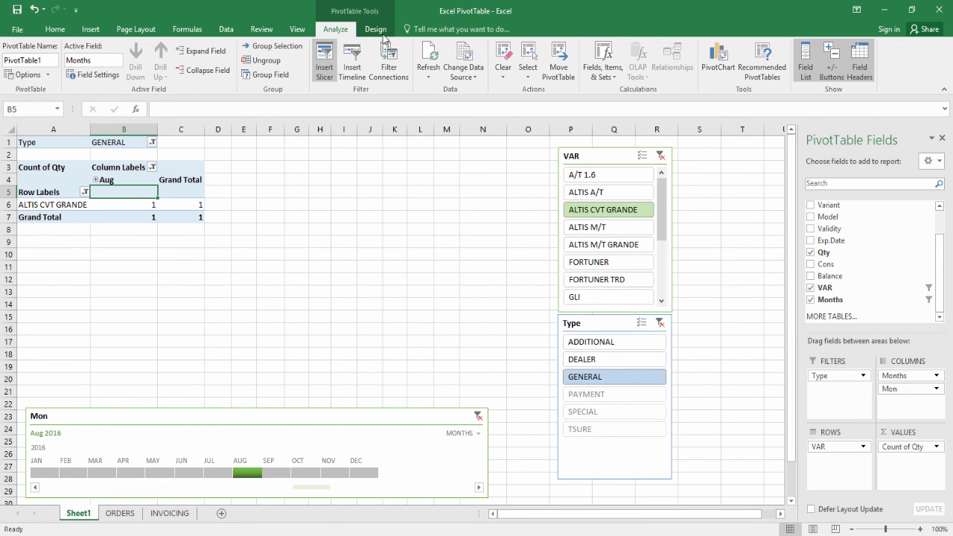
left_click(502, 71)
left_click(521, 110)
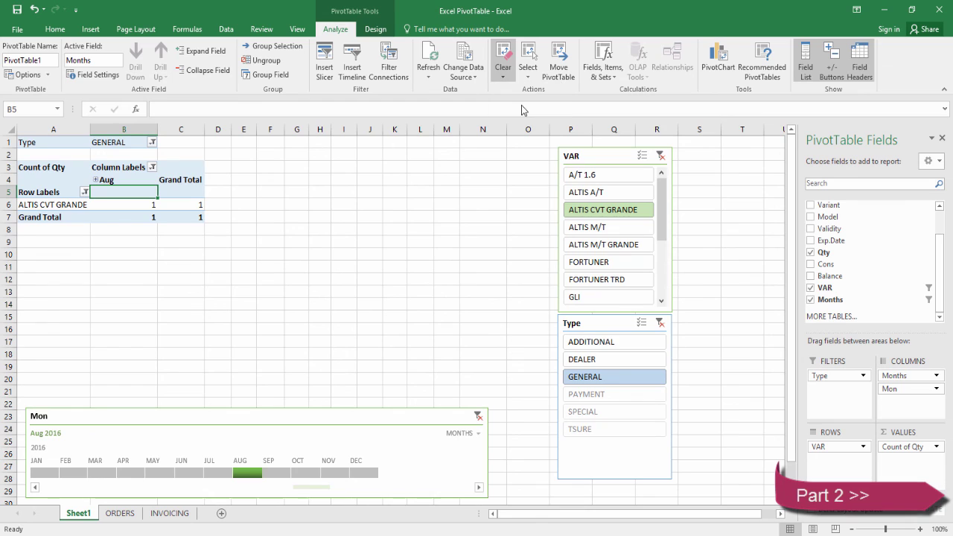
left_click(276, 267)
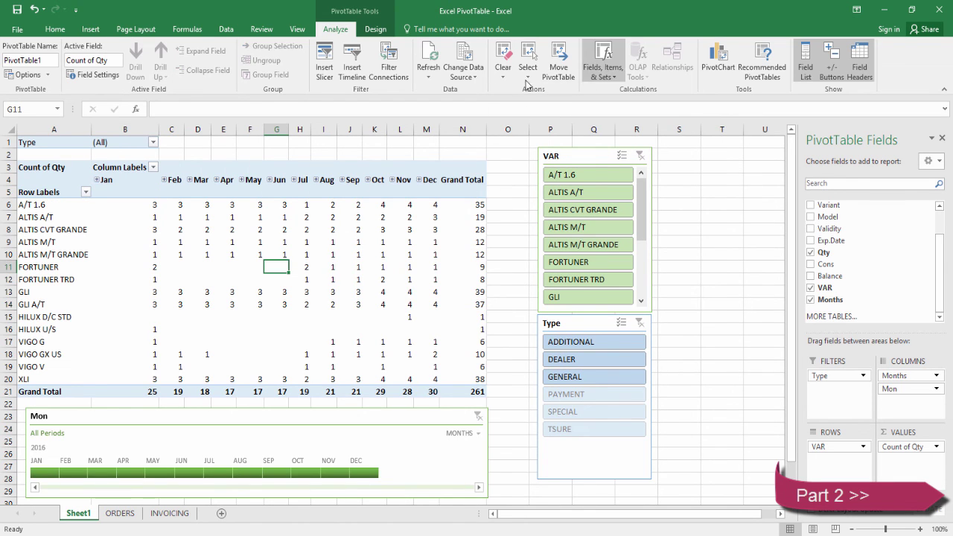